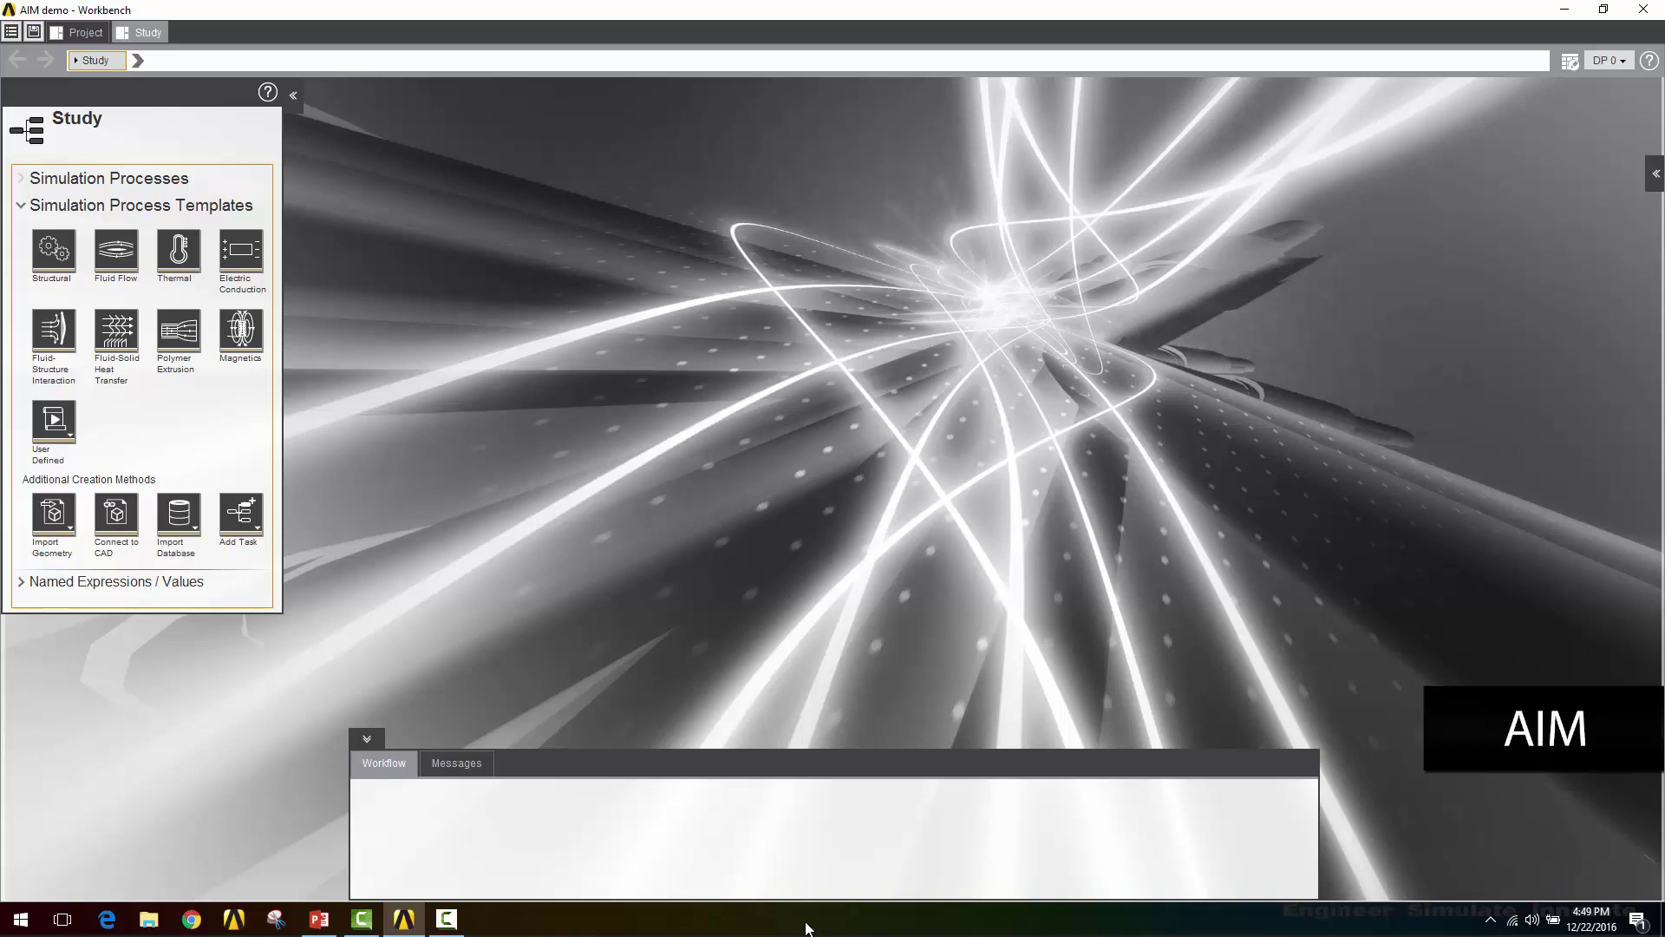
Create a Structural template simulation process that imports the Bolted Flange.scdoc geometry.
click(52, 257)
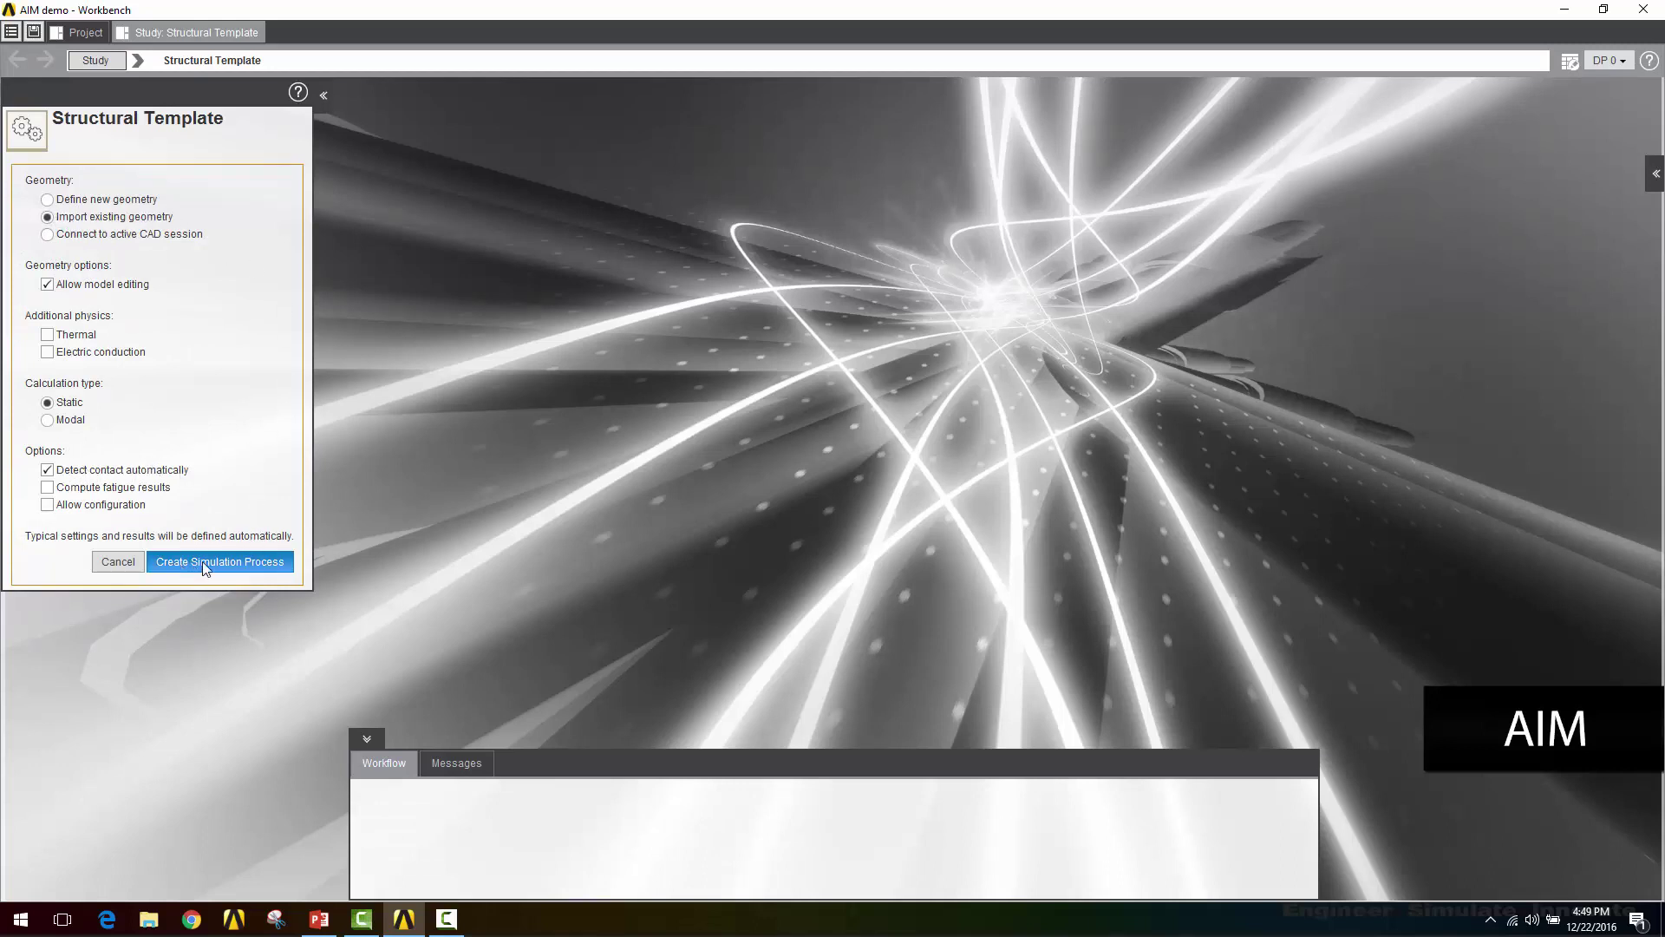
click(231, 561)
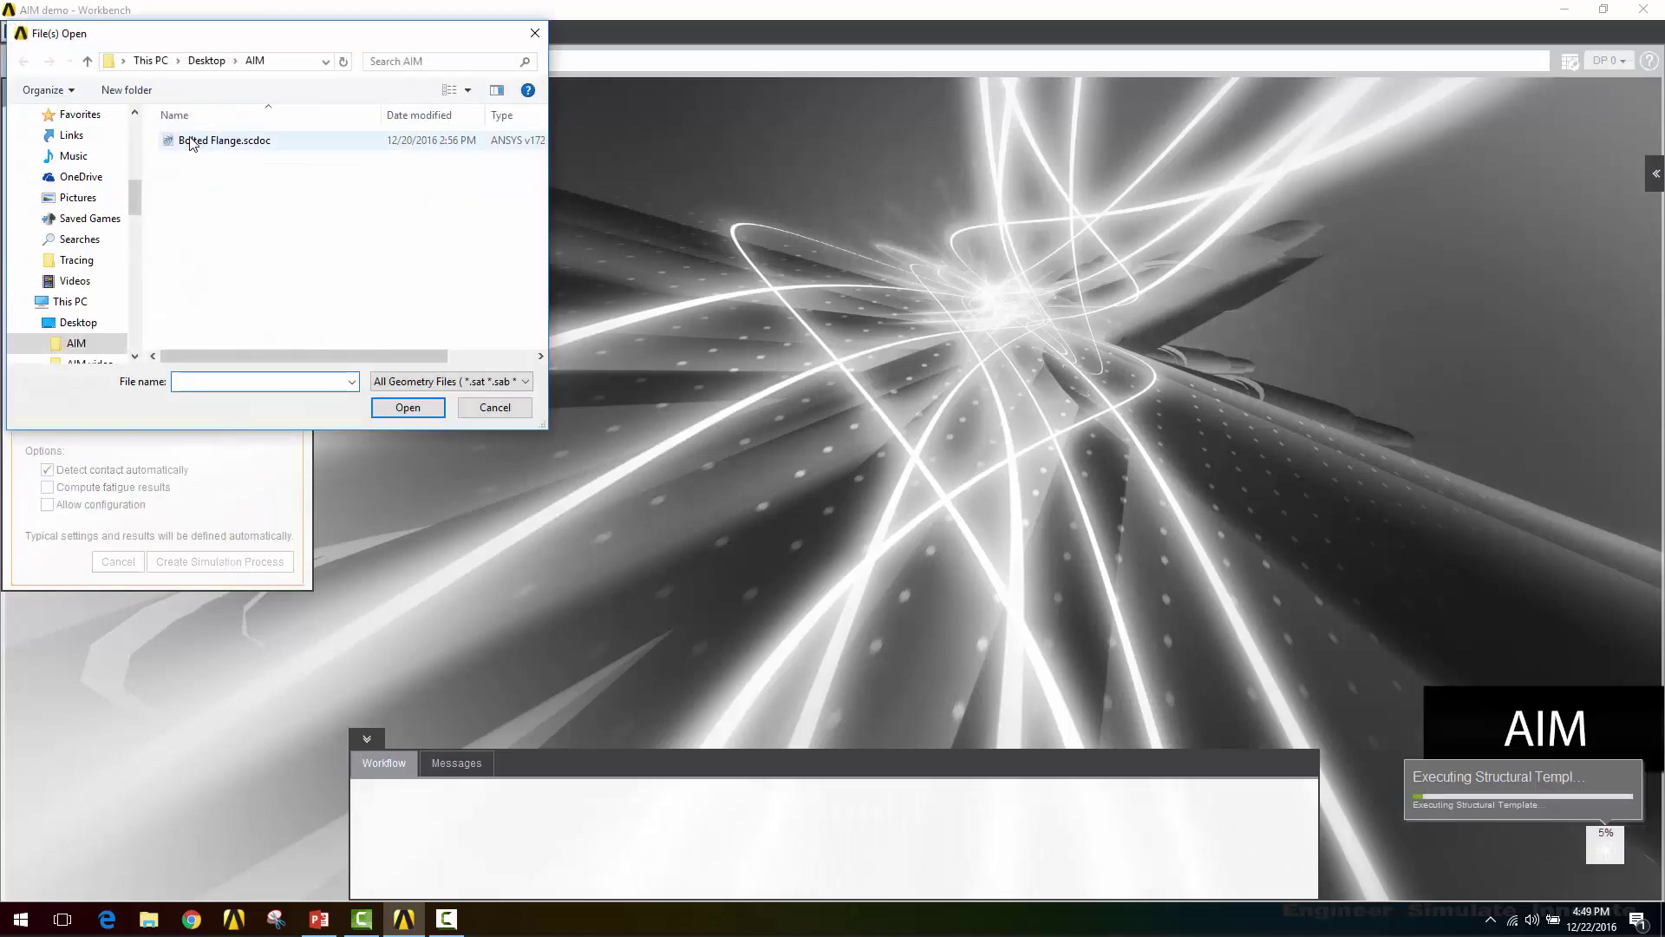
click(196, 141)
click(397, 411)
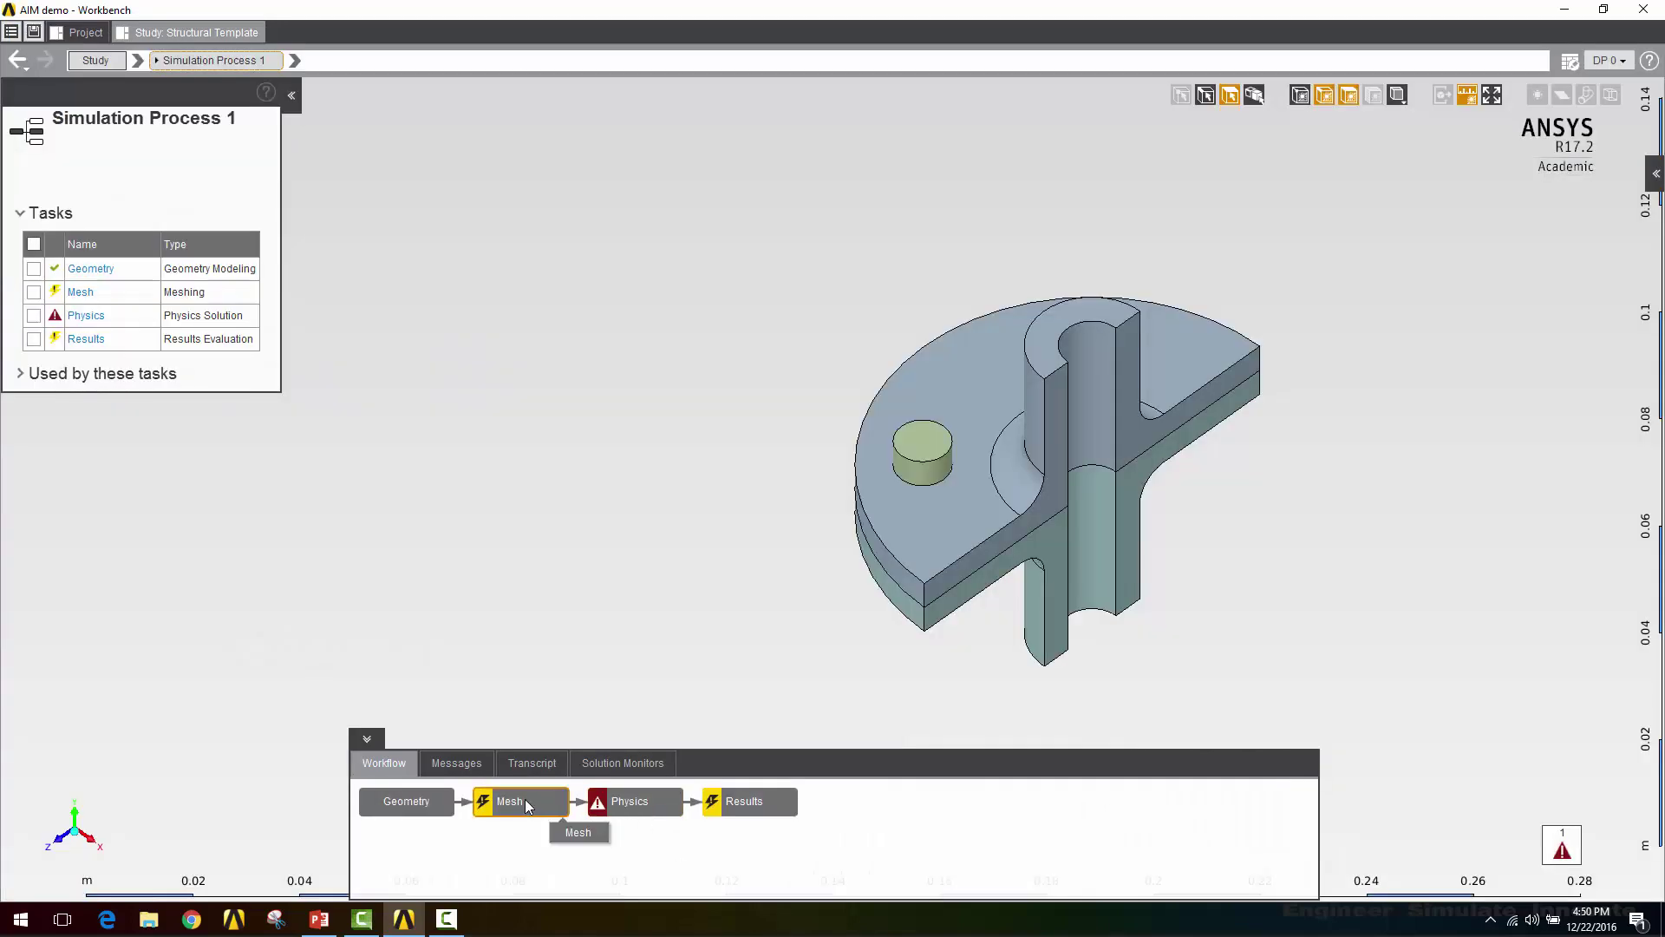
Mesh the flange one resolution step finer, giving 12882 nodes and 6448 elements.
click(524, 799)
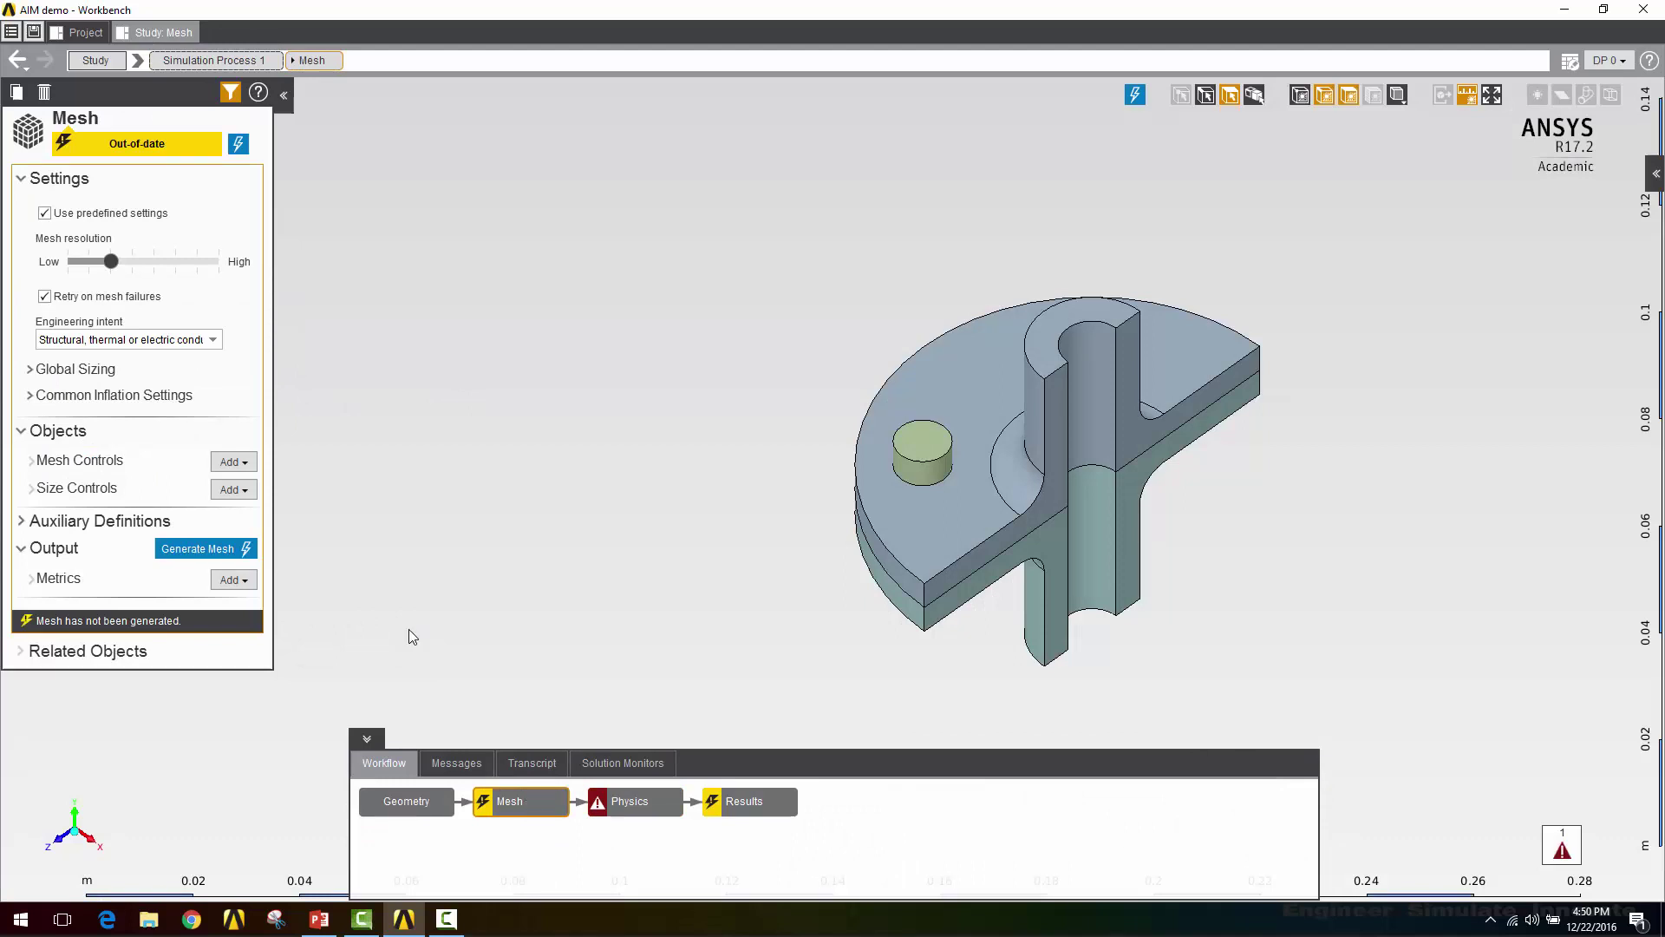
click(117, 262)
click(211, 548)
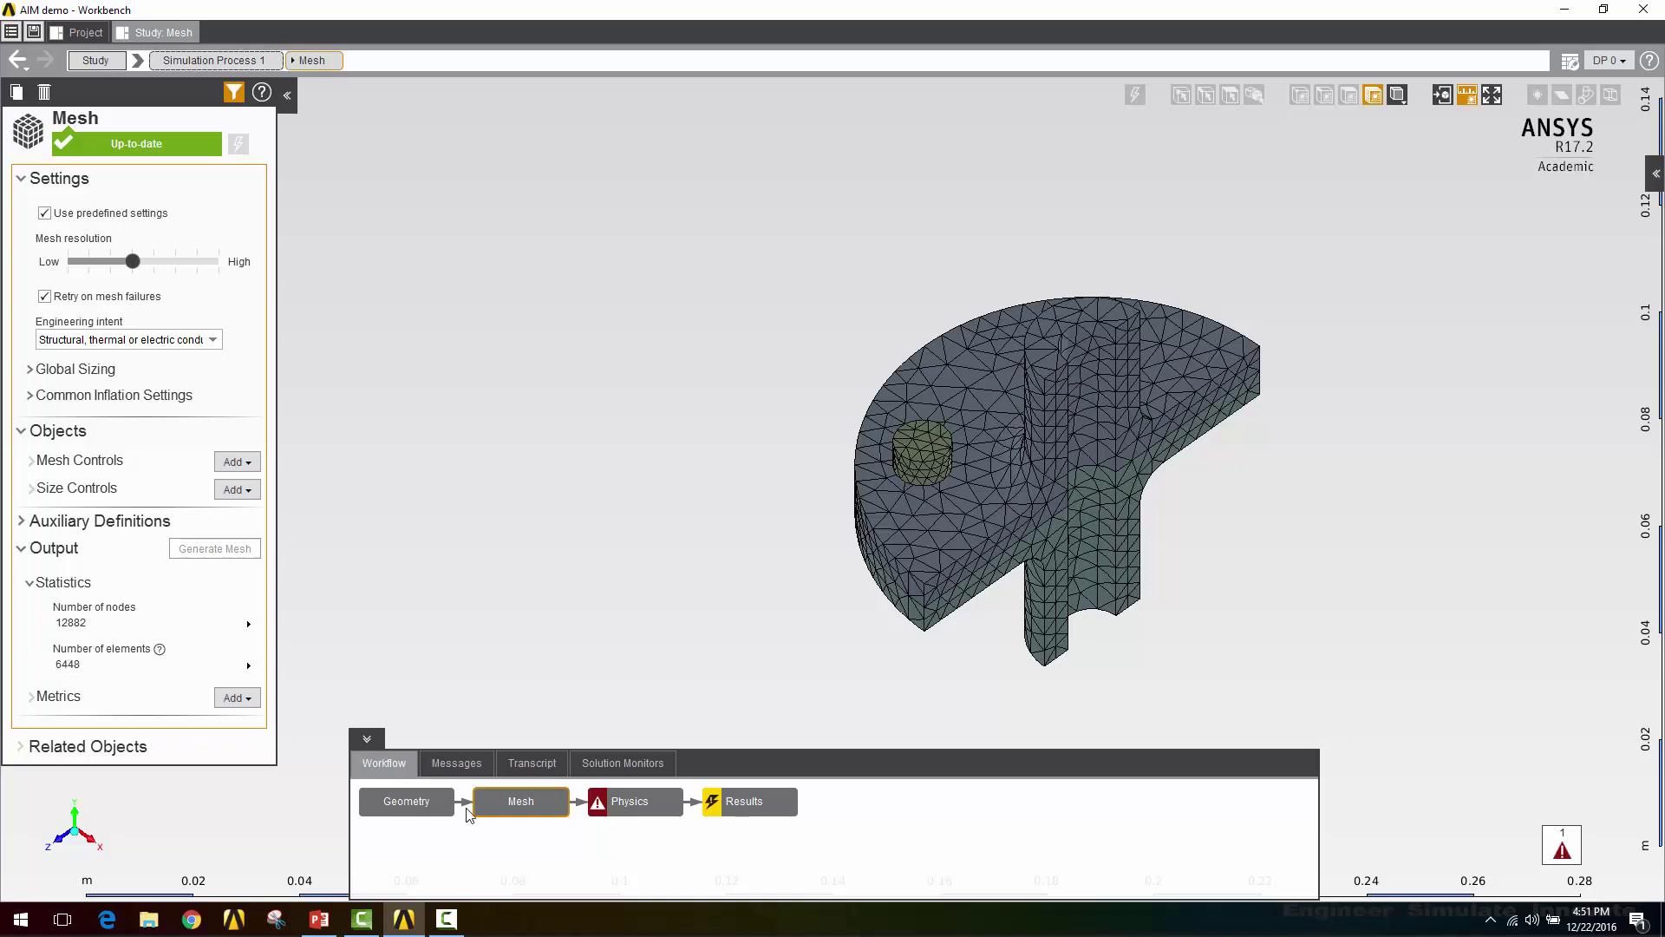
Add a support fixing the pipe's bottom annular end face.
click(631, 804)
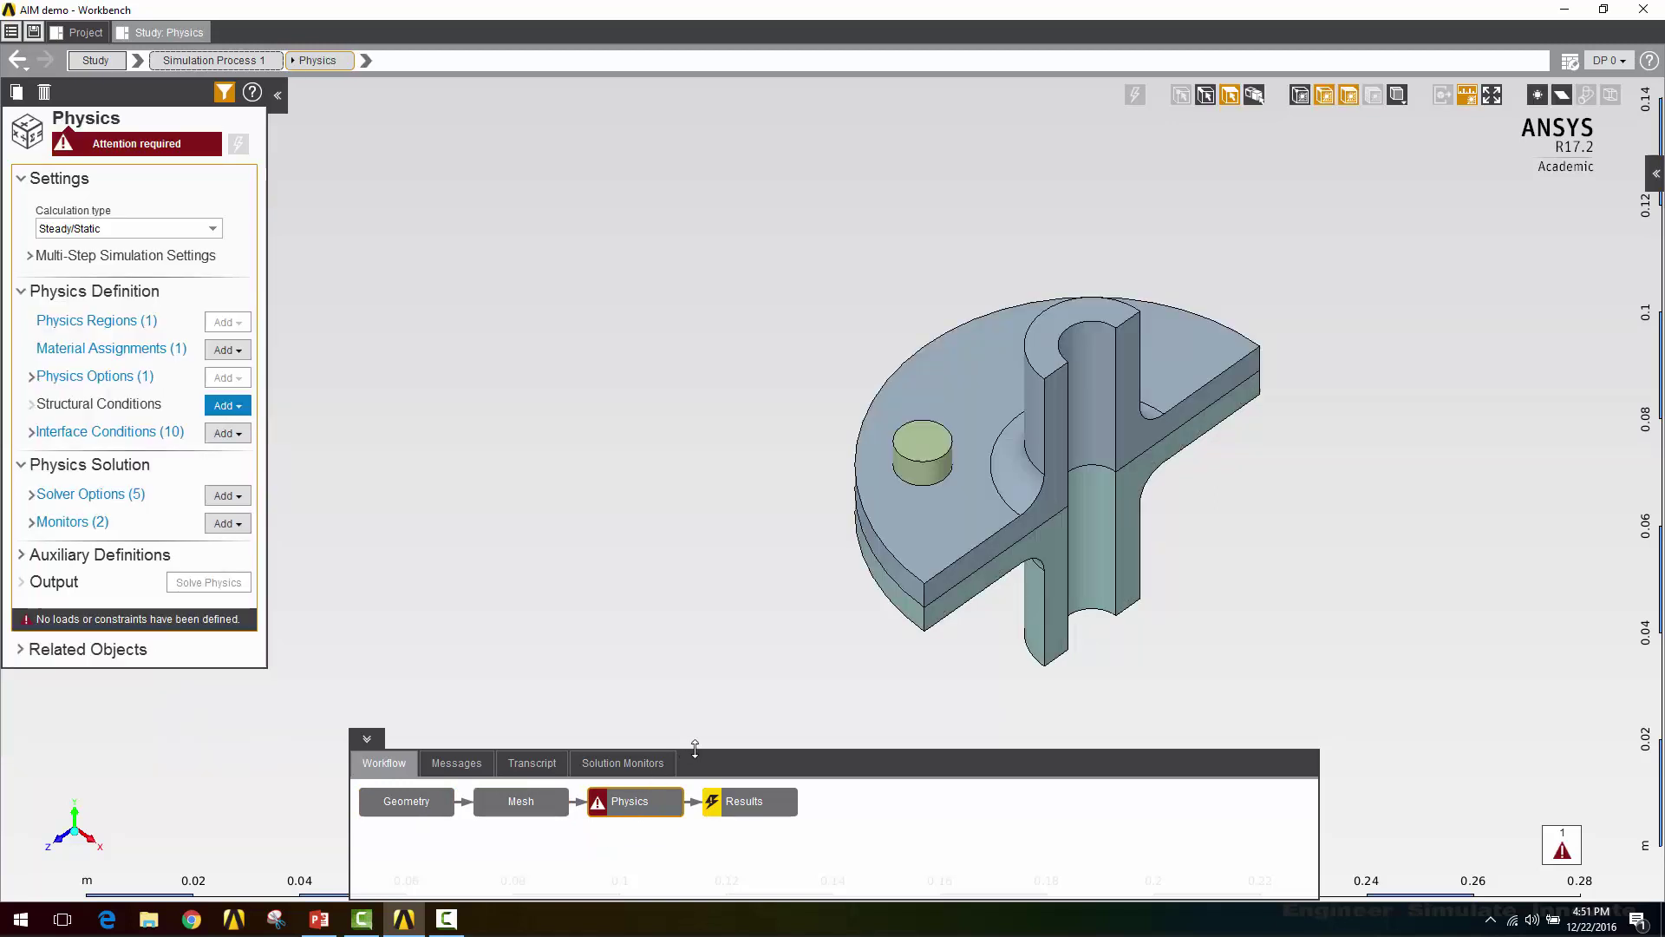
middle_drag(1185, 617, 1037, 546)
click(1010, 548)
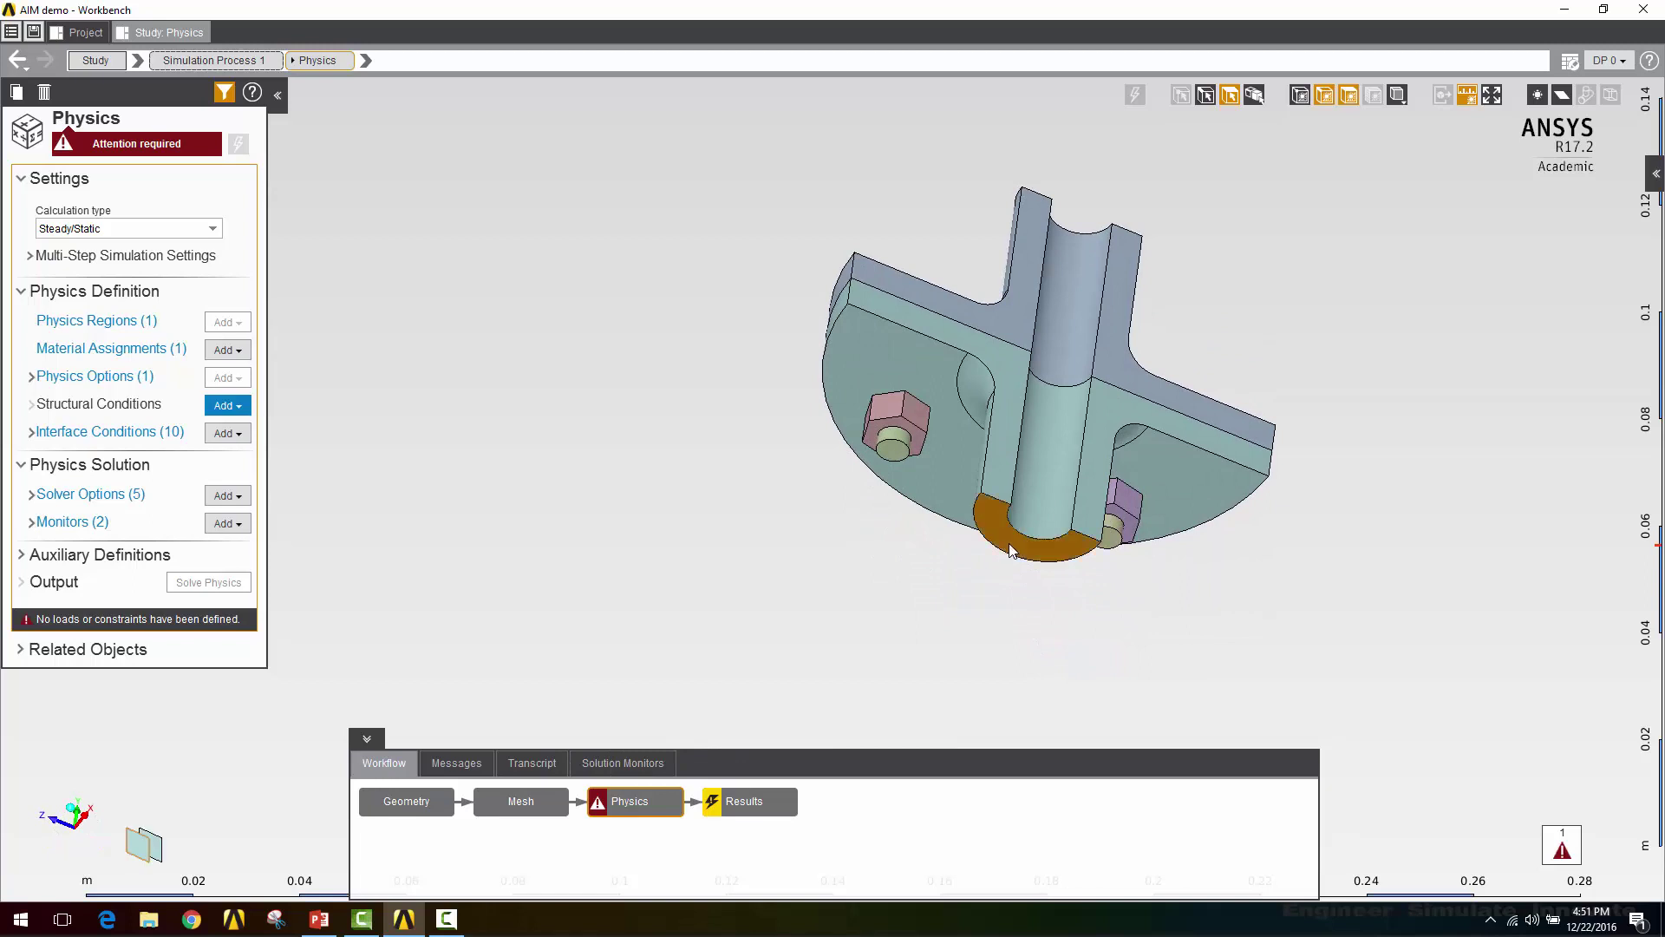
right_click(1010, 550)
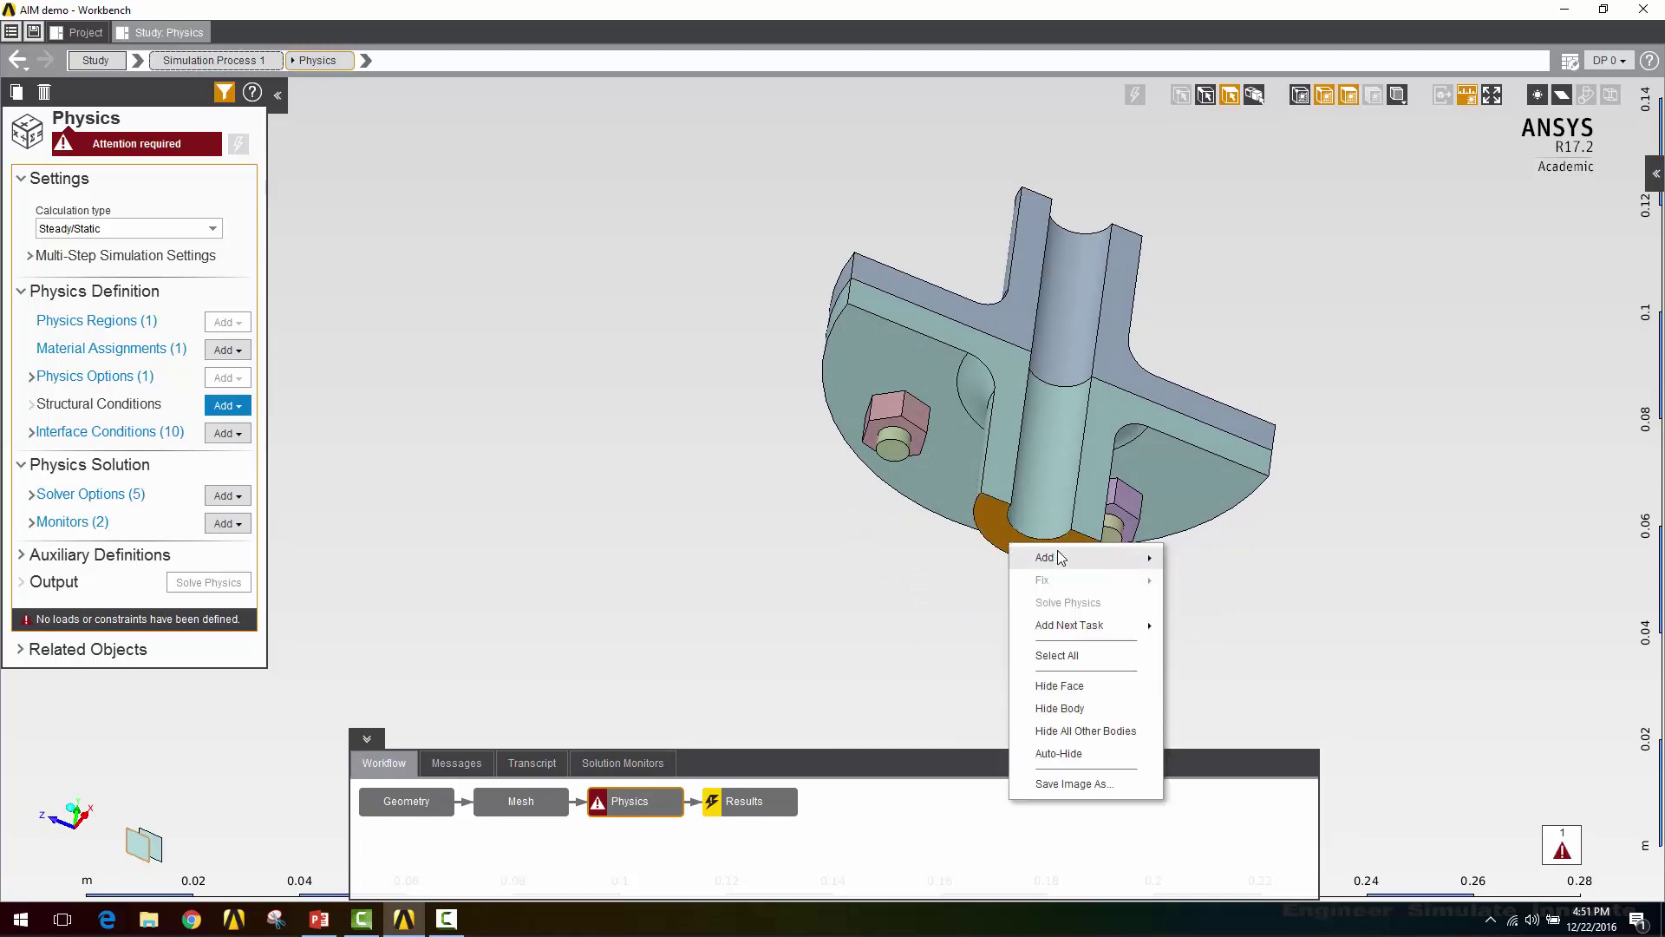
mouse_move(1063, 557)
mouse_move(1236, 583)
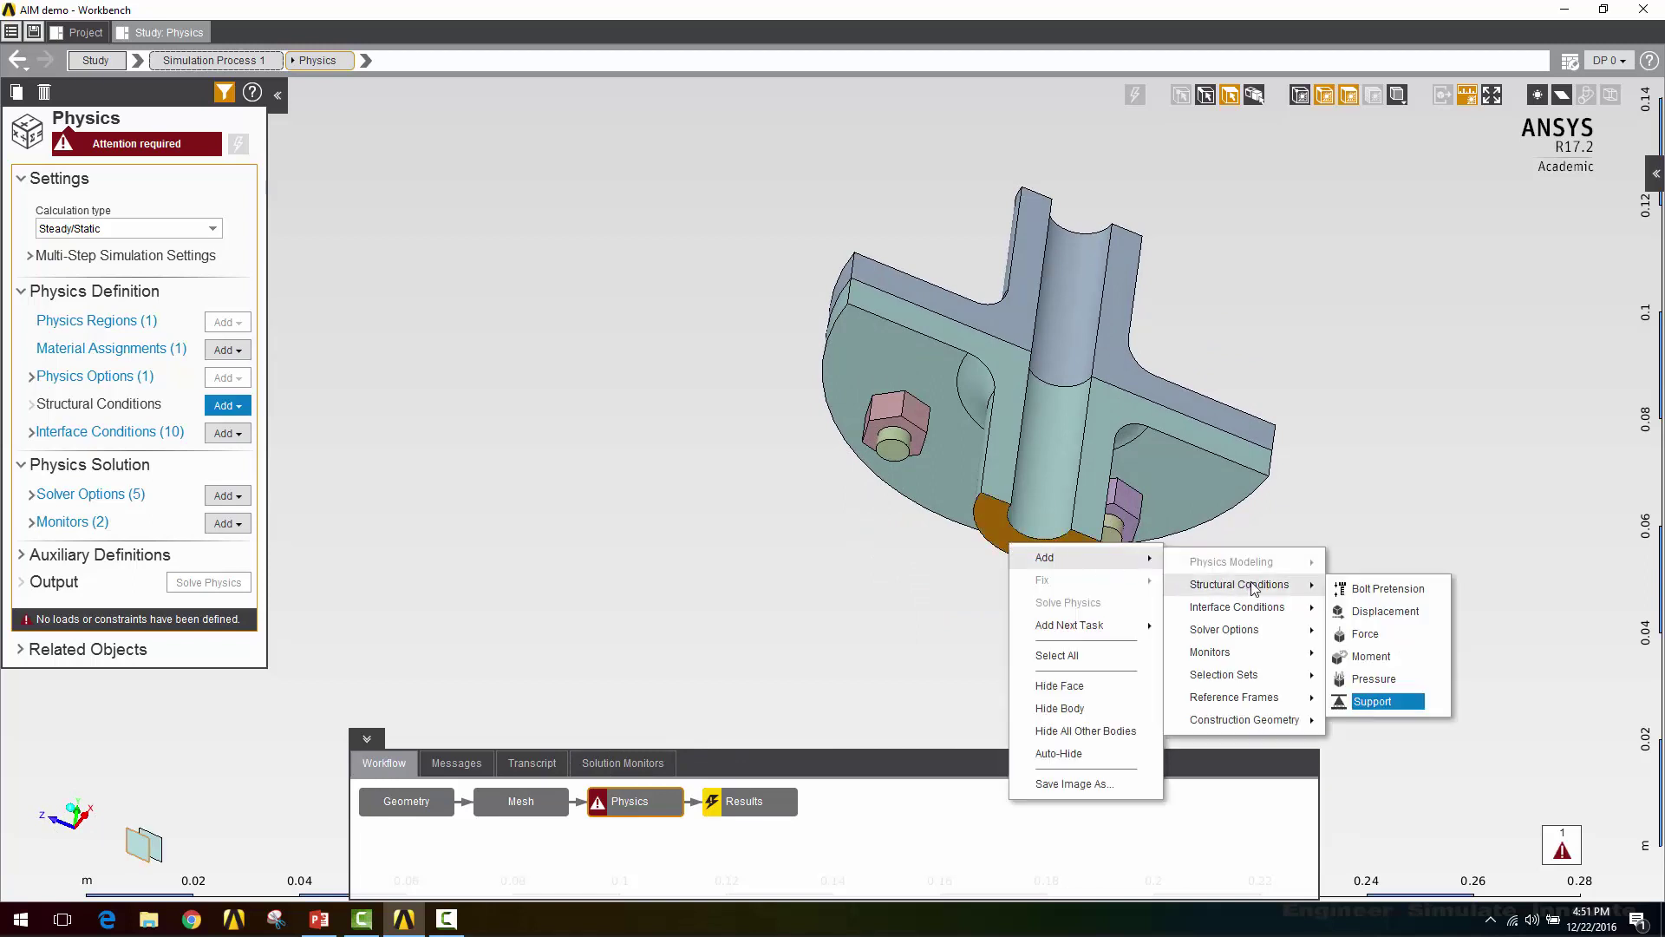
click(1380, 701)
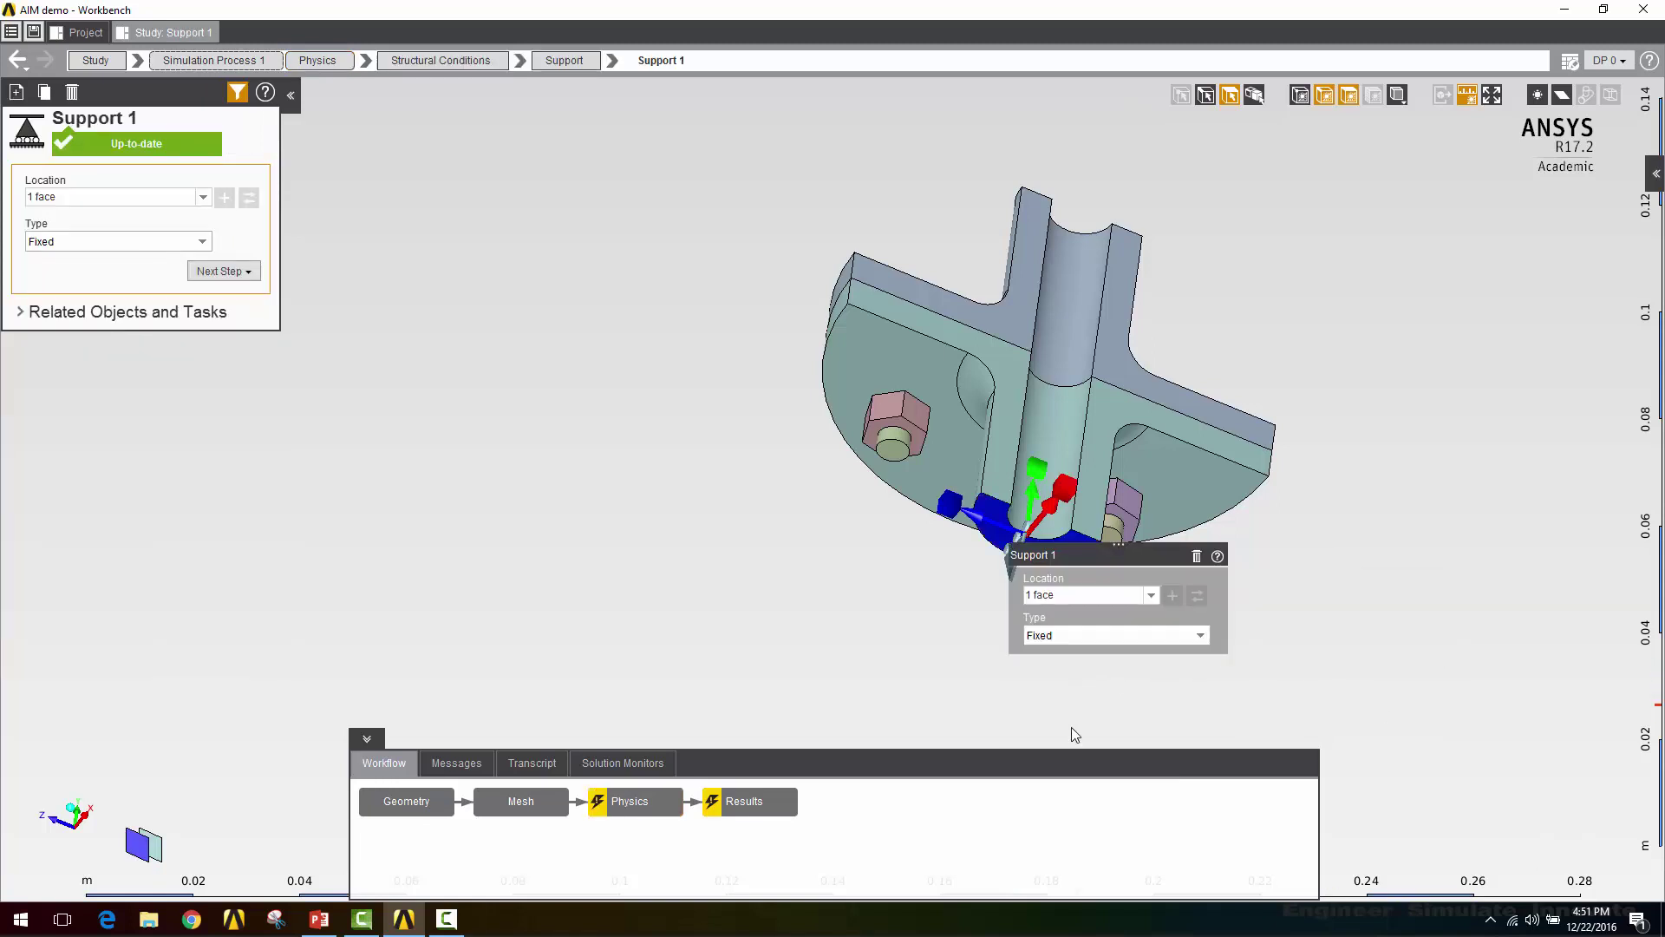
Add a second support on the cut symmetry faces and make it Frictionless.
click(1012, 334)
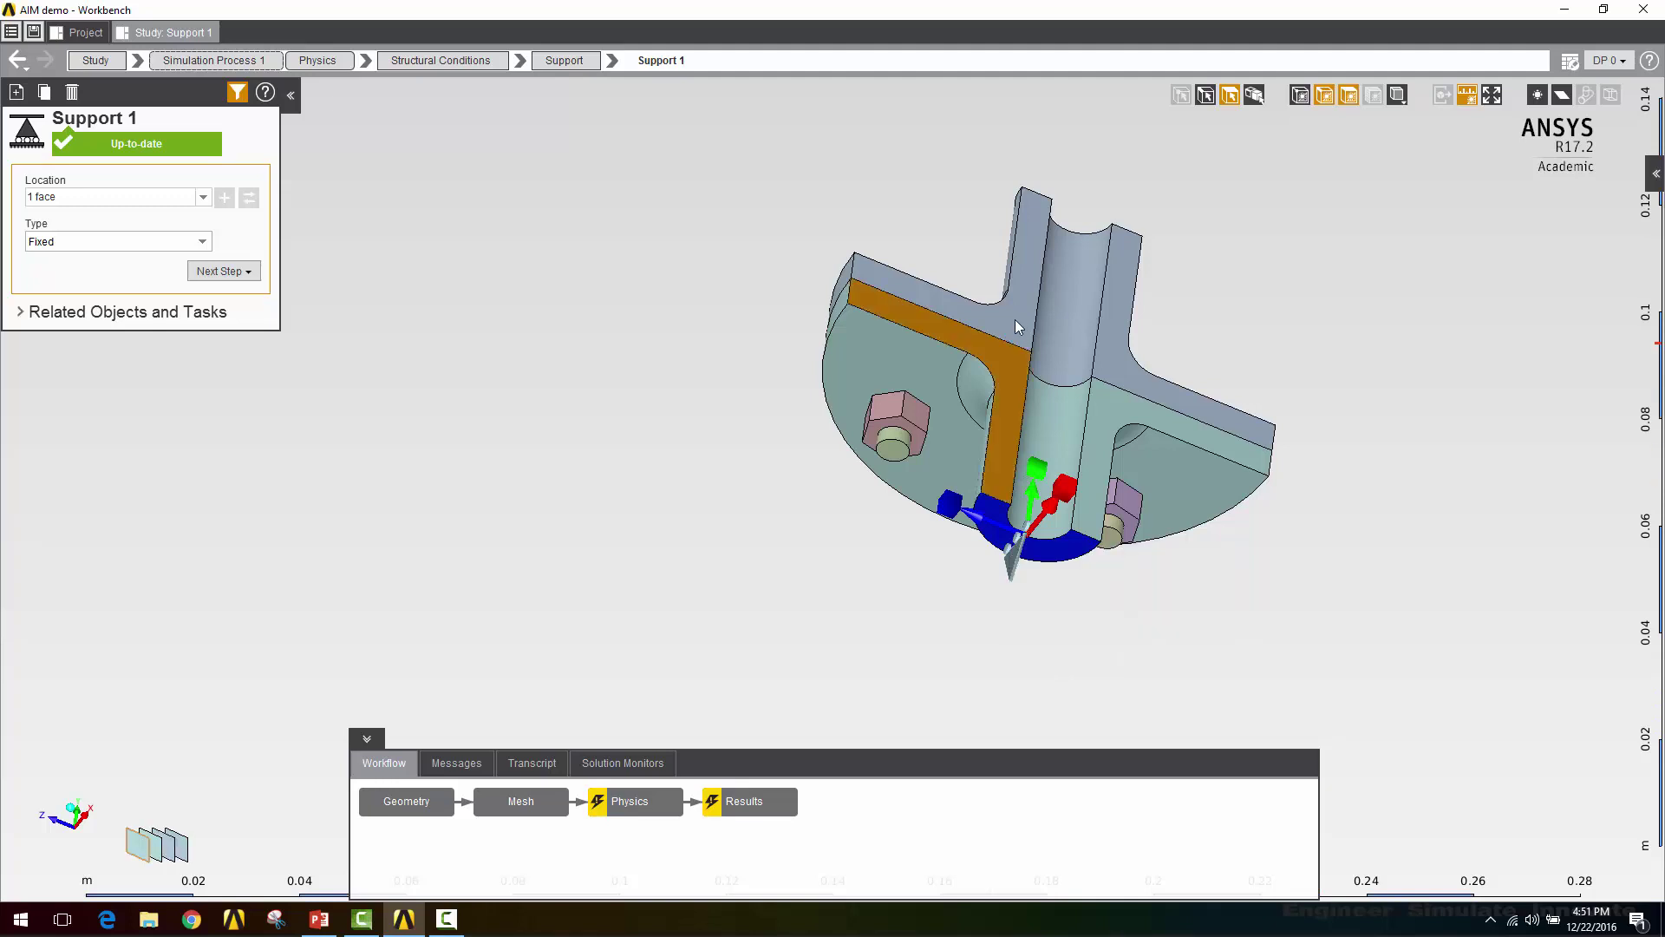
ctrl+click(1105, 404)
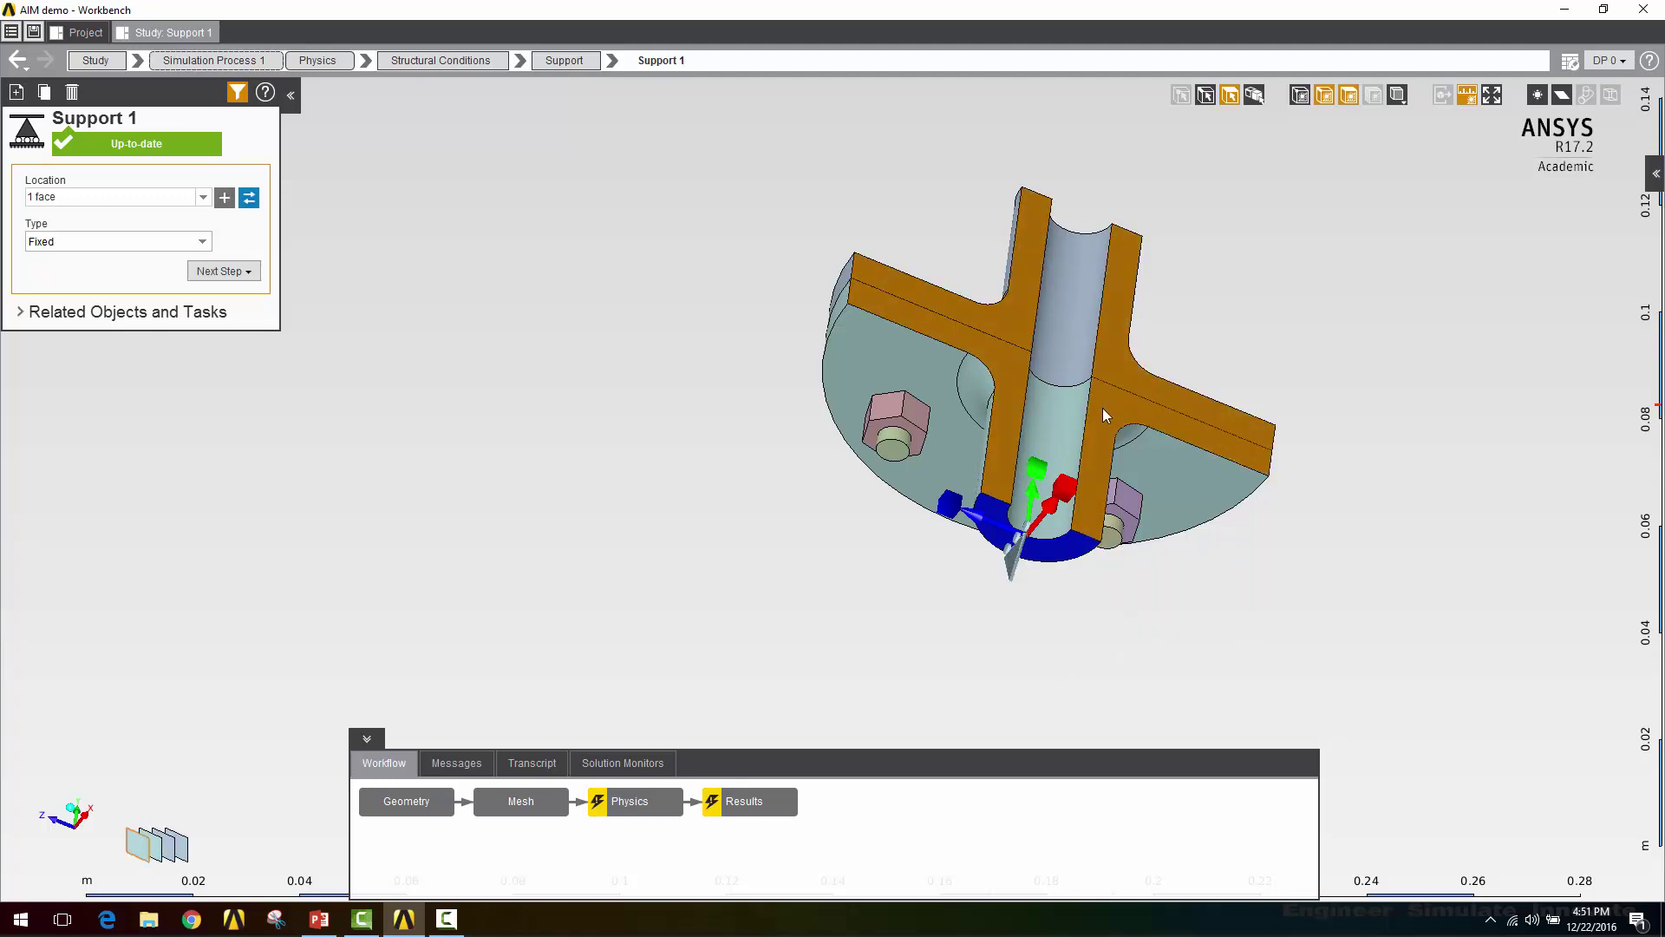
right_click(1102, 408)
mouse_move(1209, 451)
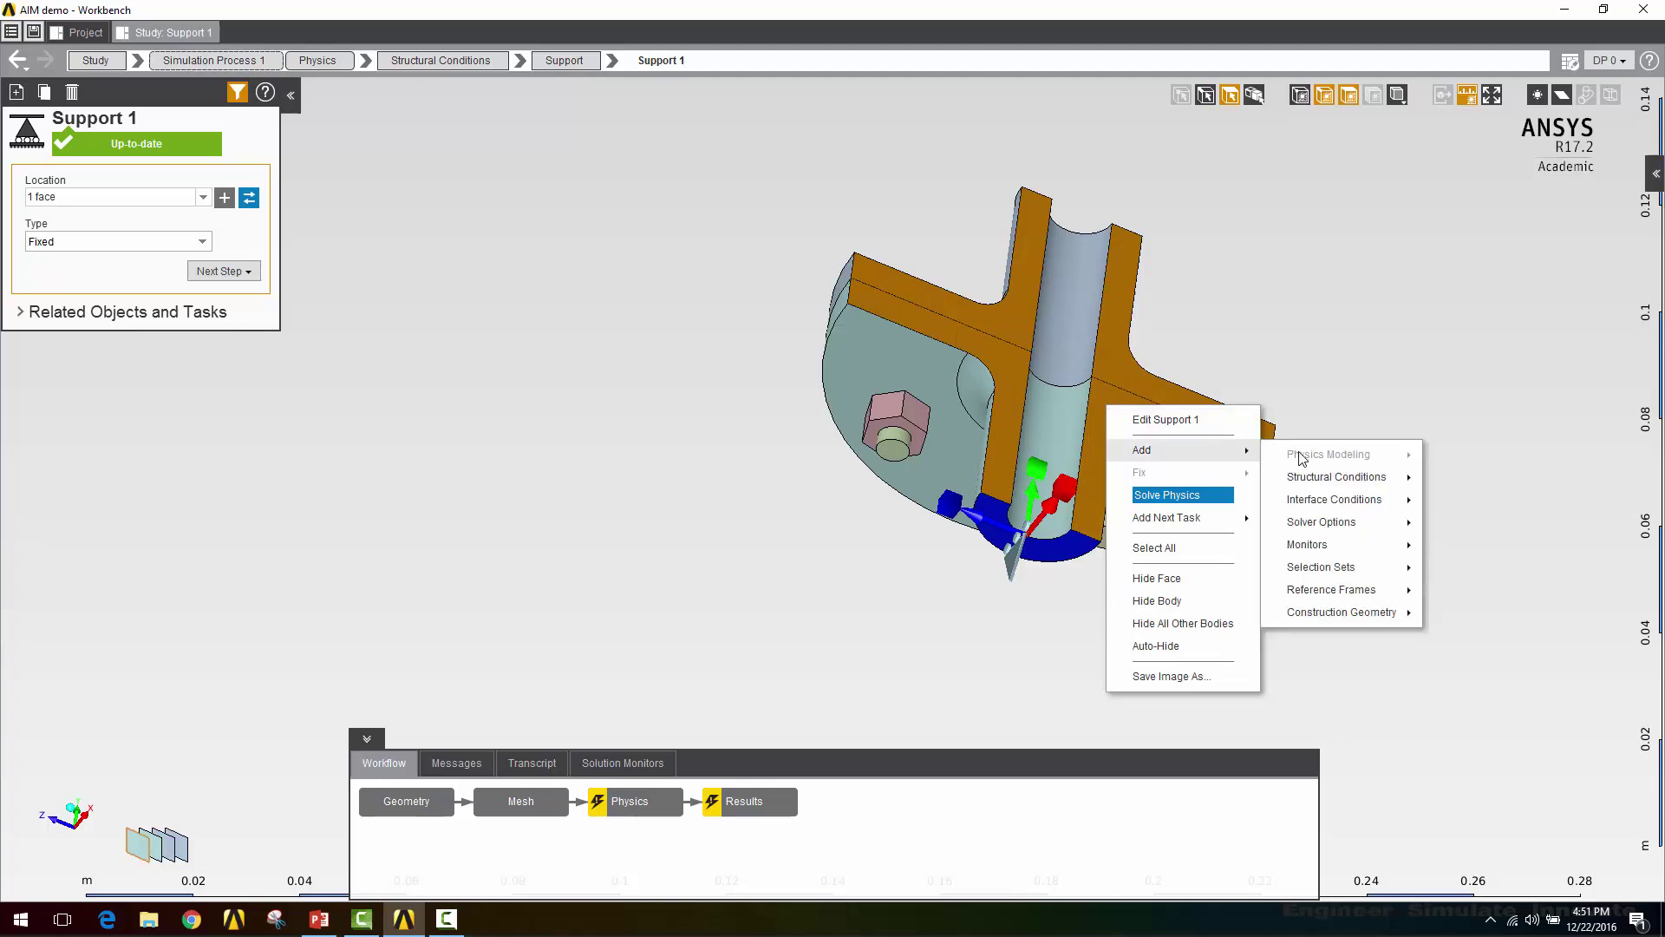
mouse_move(1375, 477)
click(1474, 596)
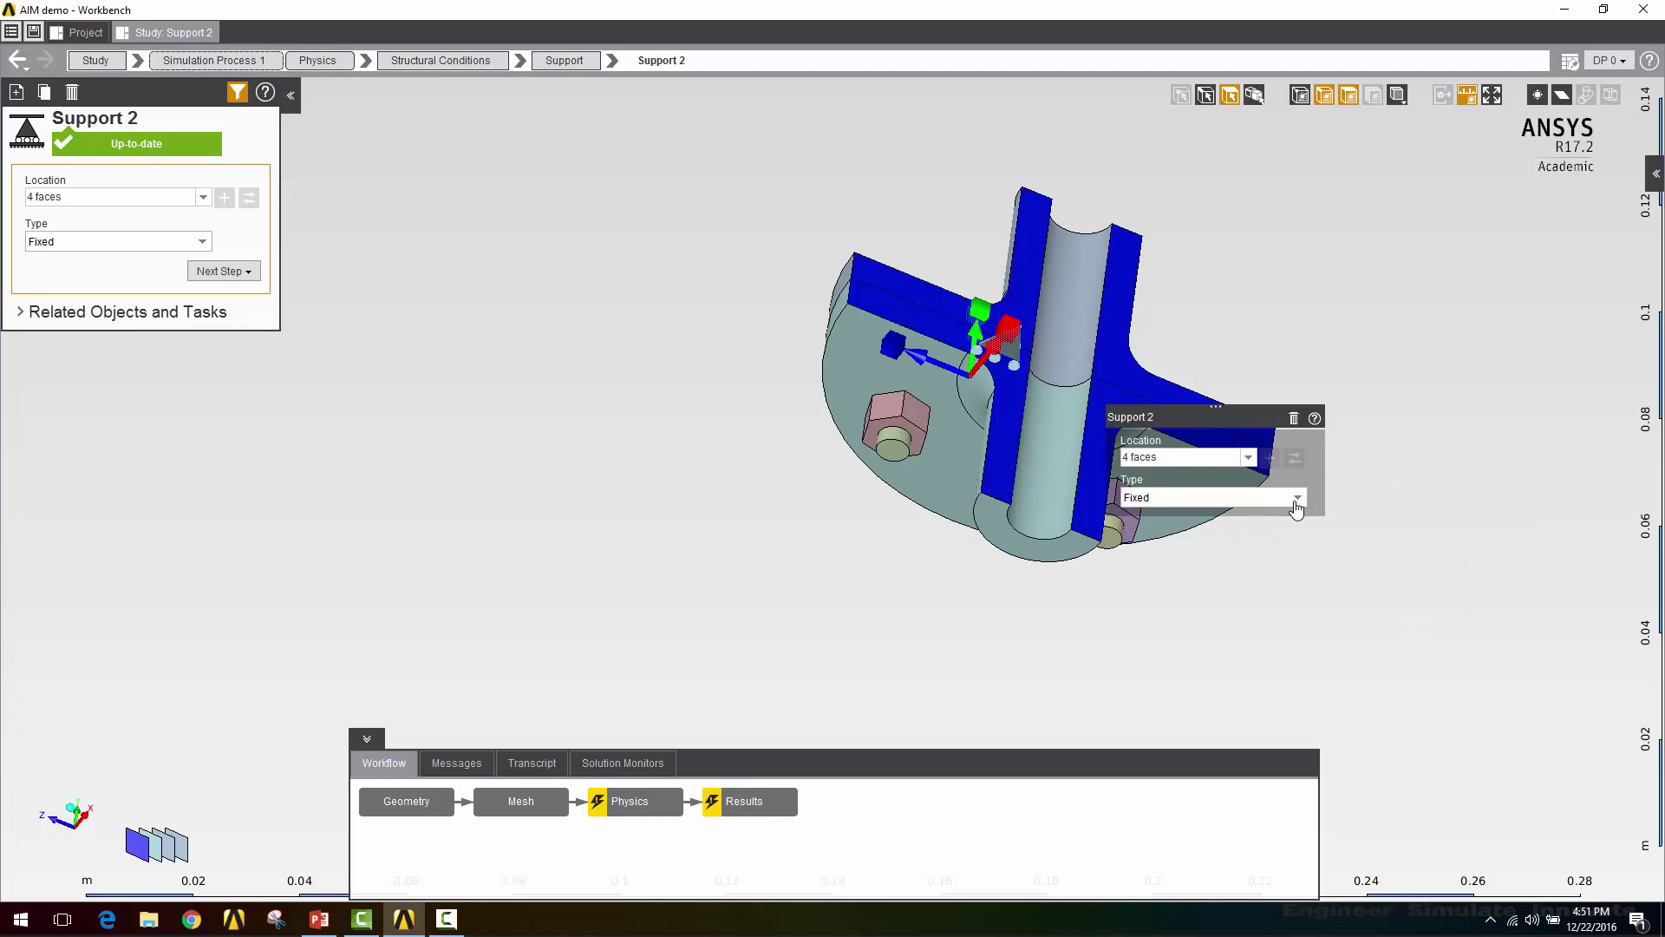
click(1288, 497)
click(1174, 541)
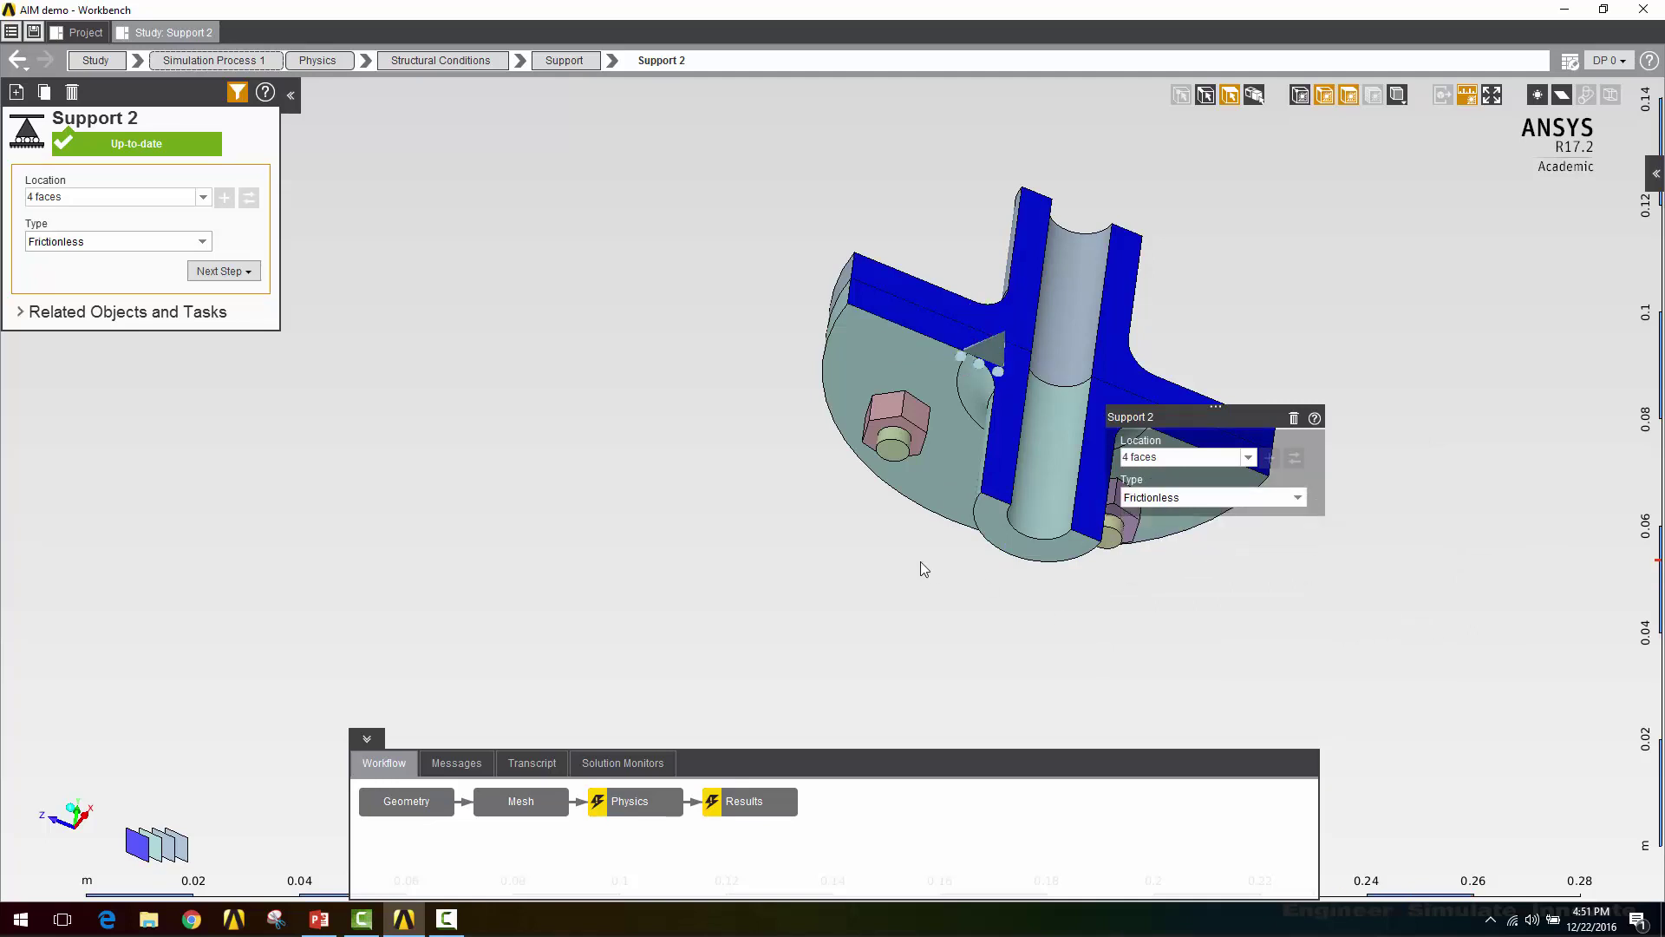
click(897, 559)
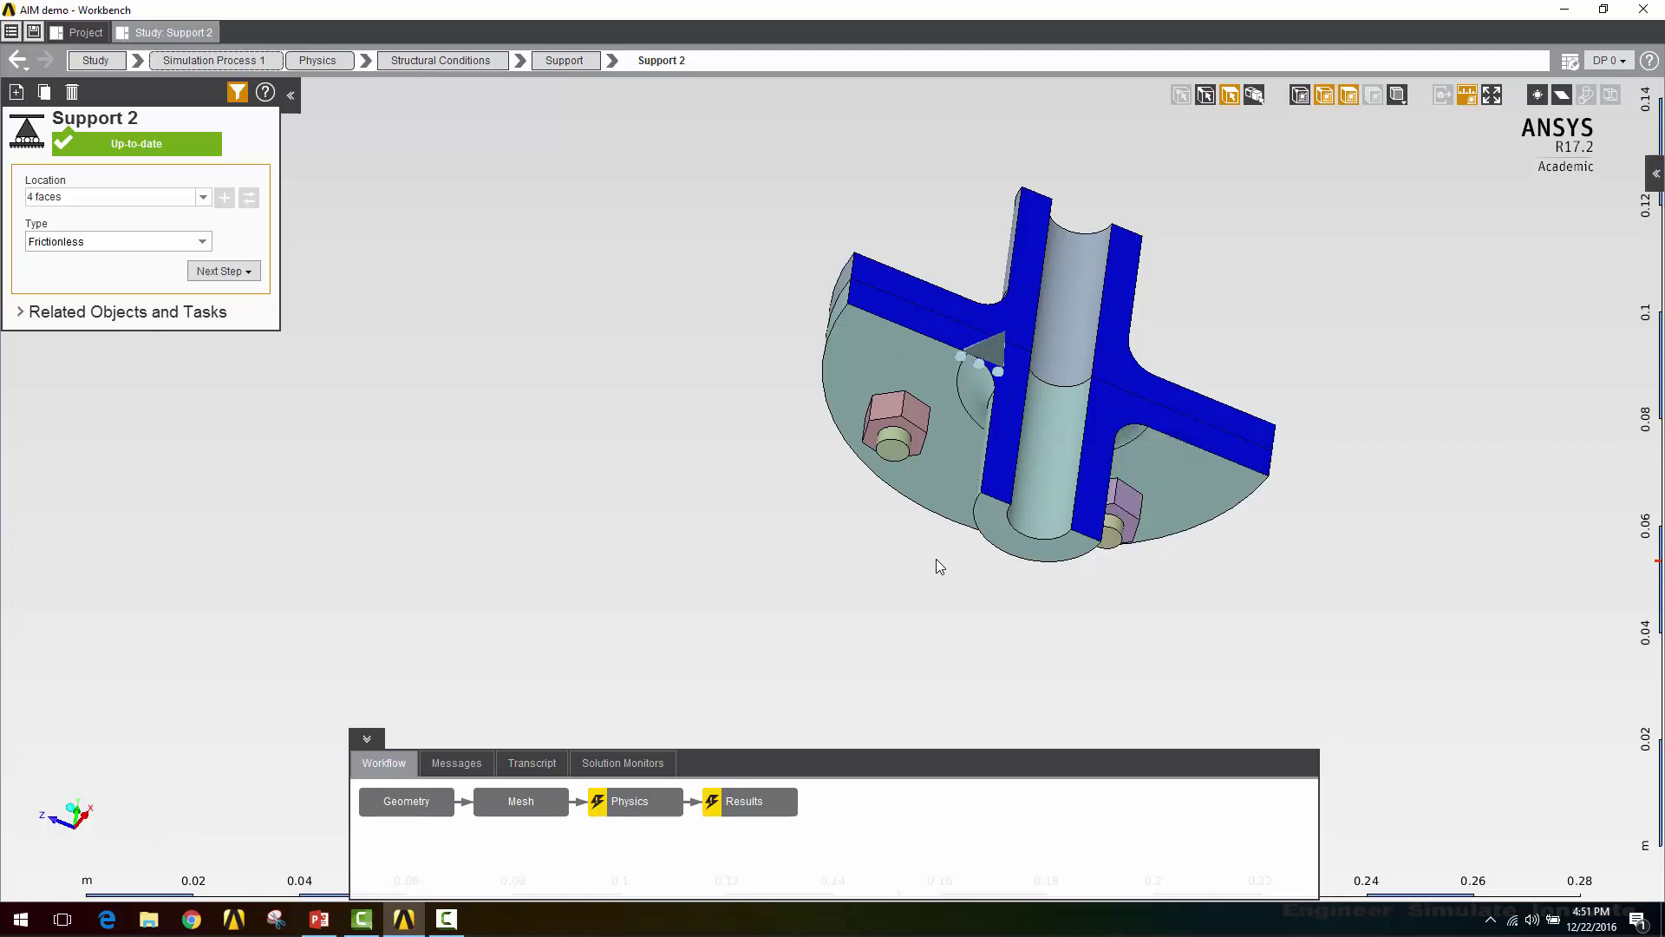
Select the pipe's two inner bore faces.
middle_drag(948, 600, 1074, 487)
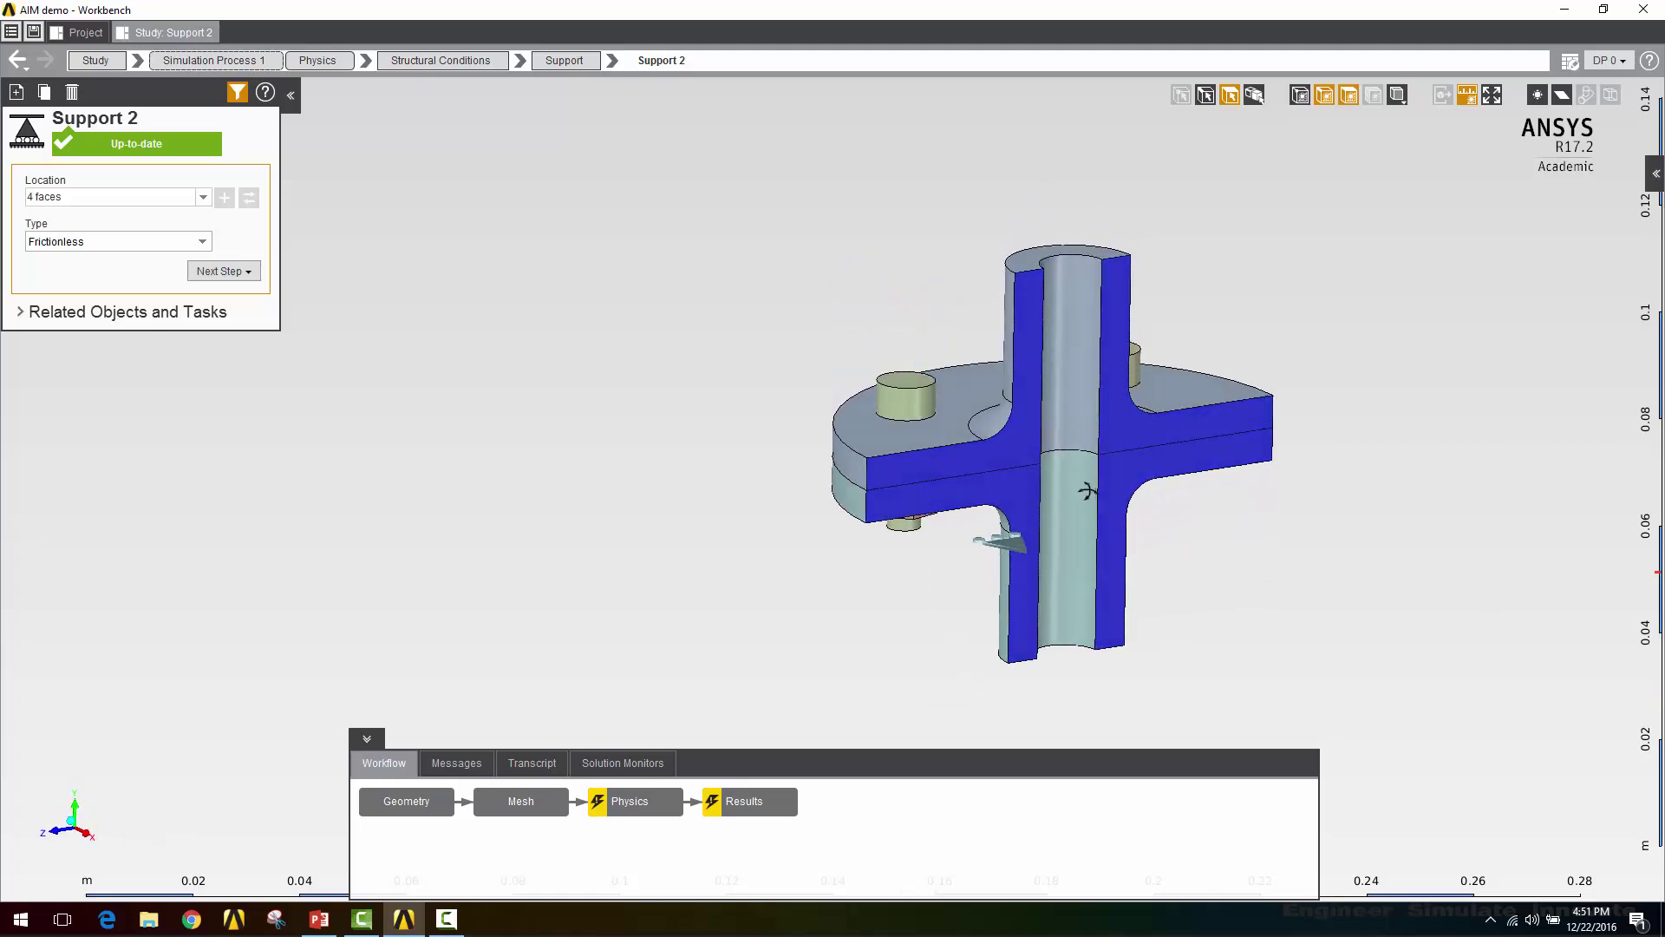
click(1074, 472)
ctrl+click(1074, 402)
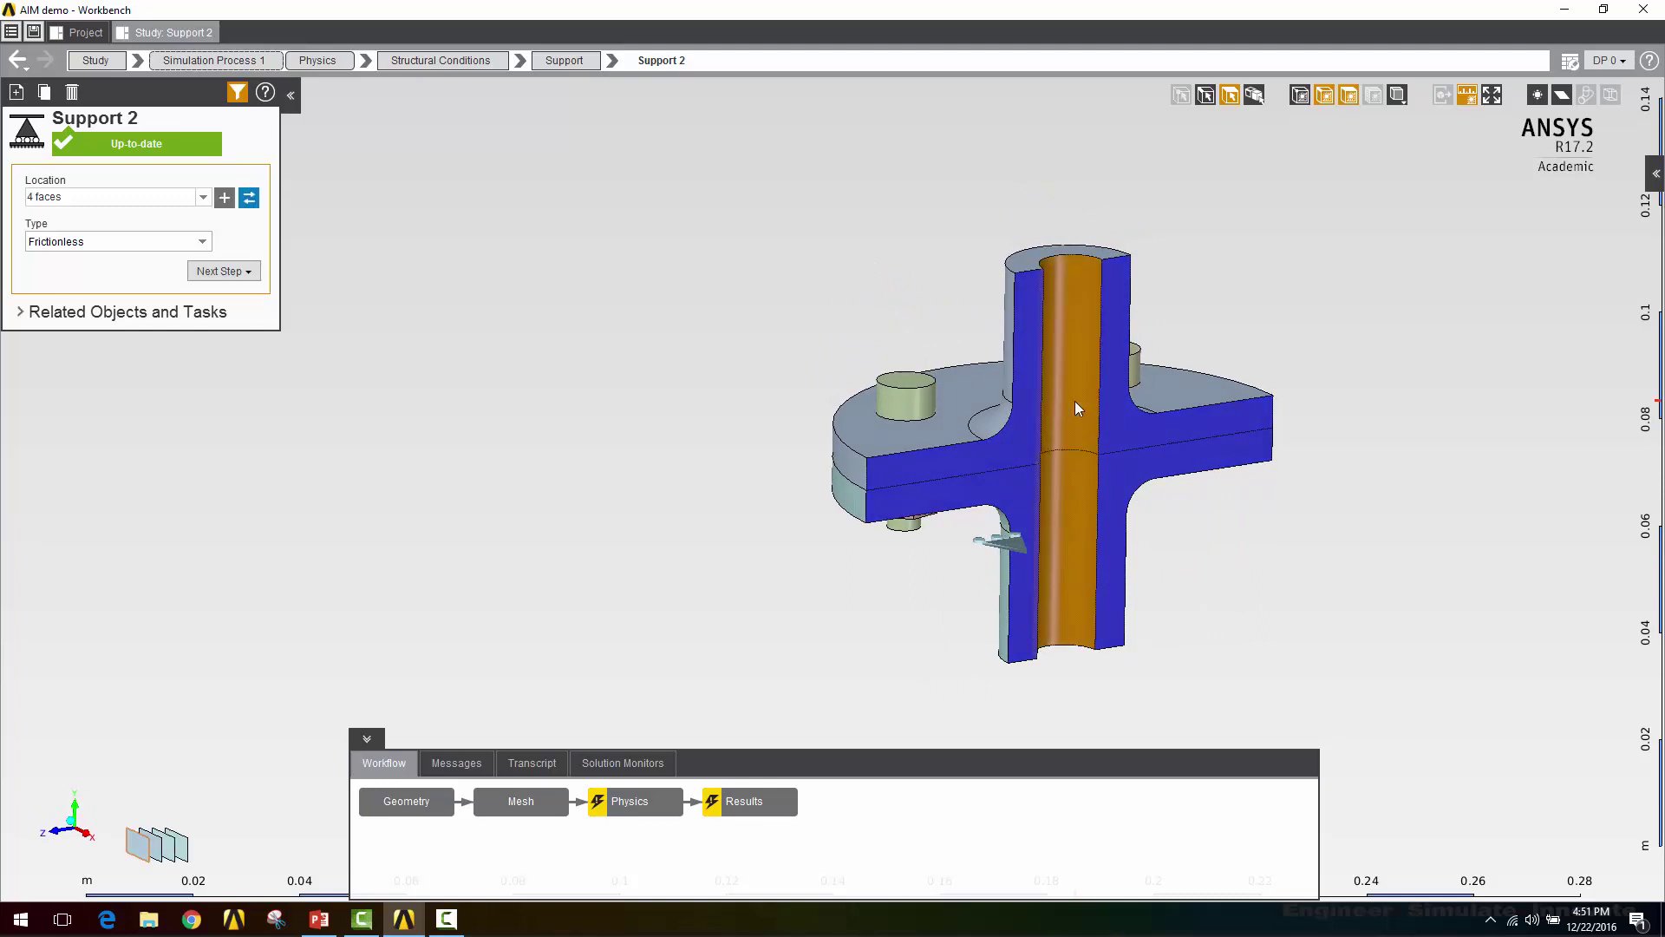
Add a pressure load on the two selected bore faces with a value of 1.
right_click(1075, 400)
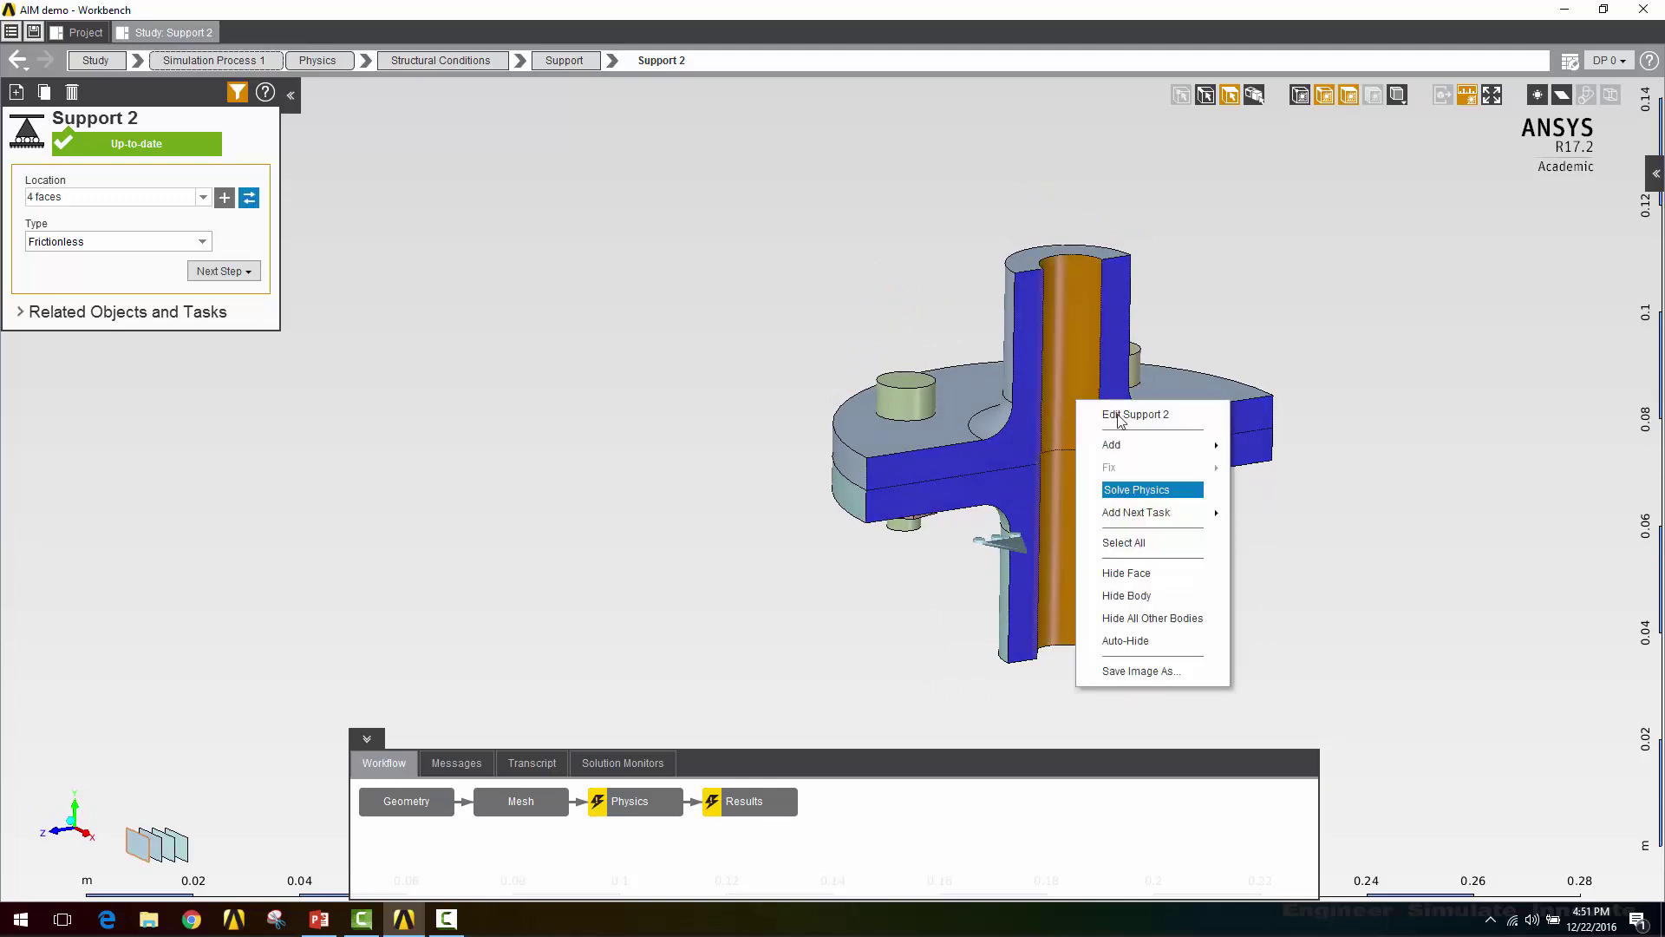
mouse_move(1176, 449)
mouse_move(1349, 475)
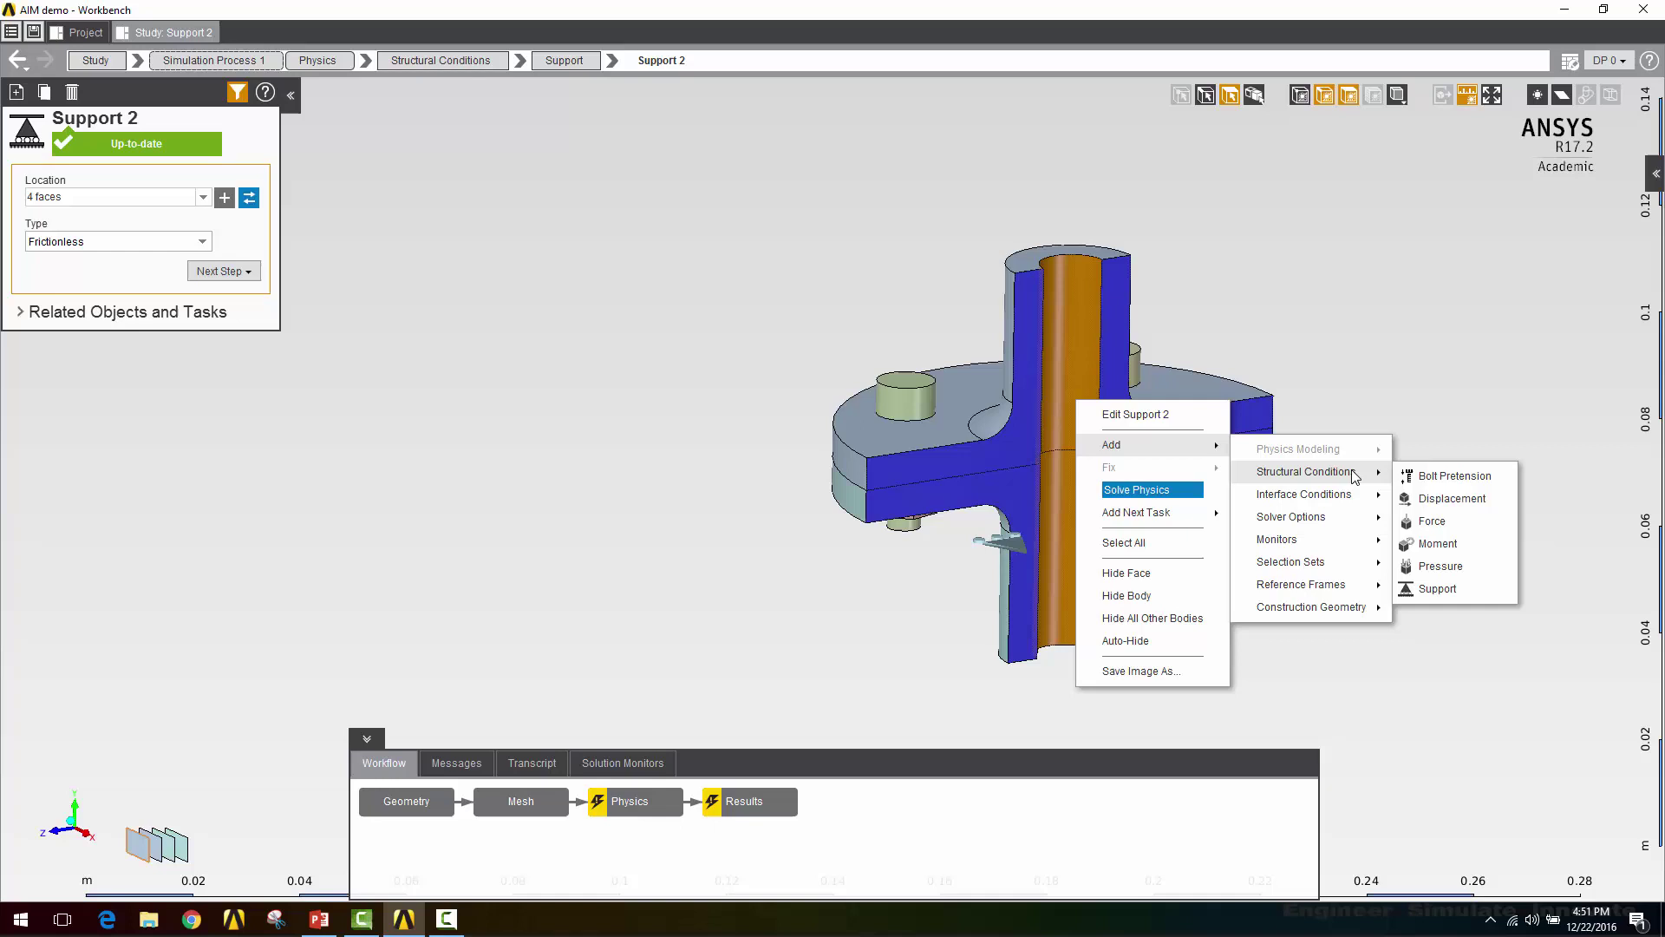
click(1441, 565)
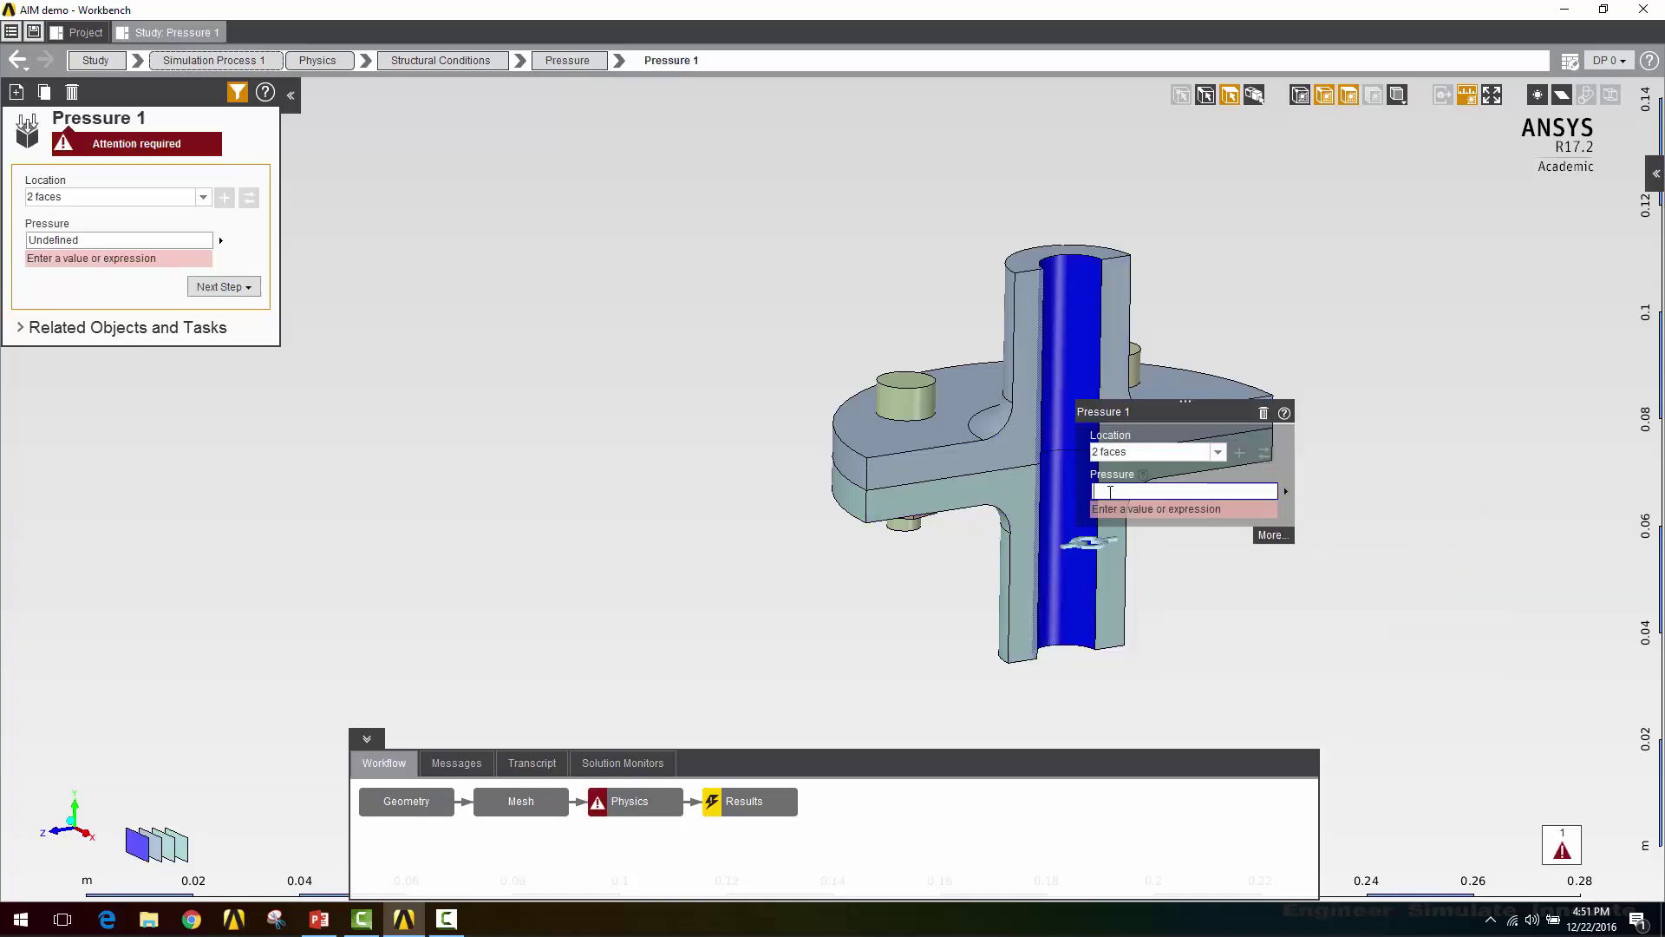
text(1)
key(Return)
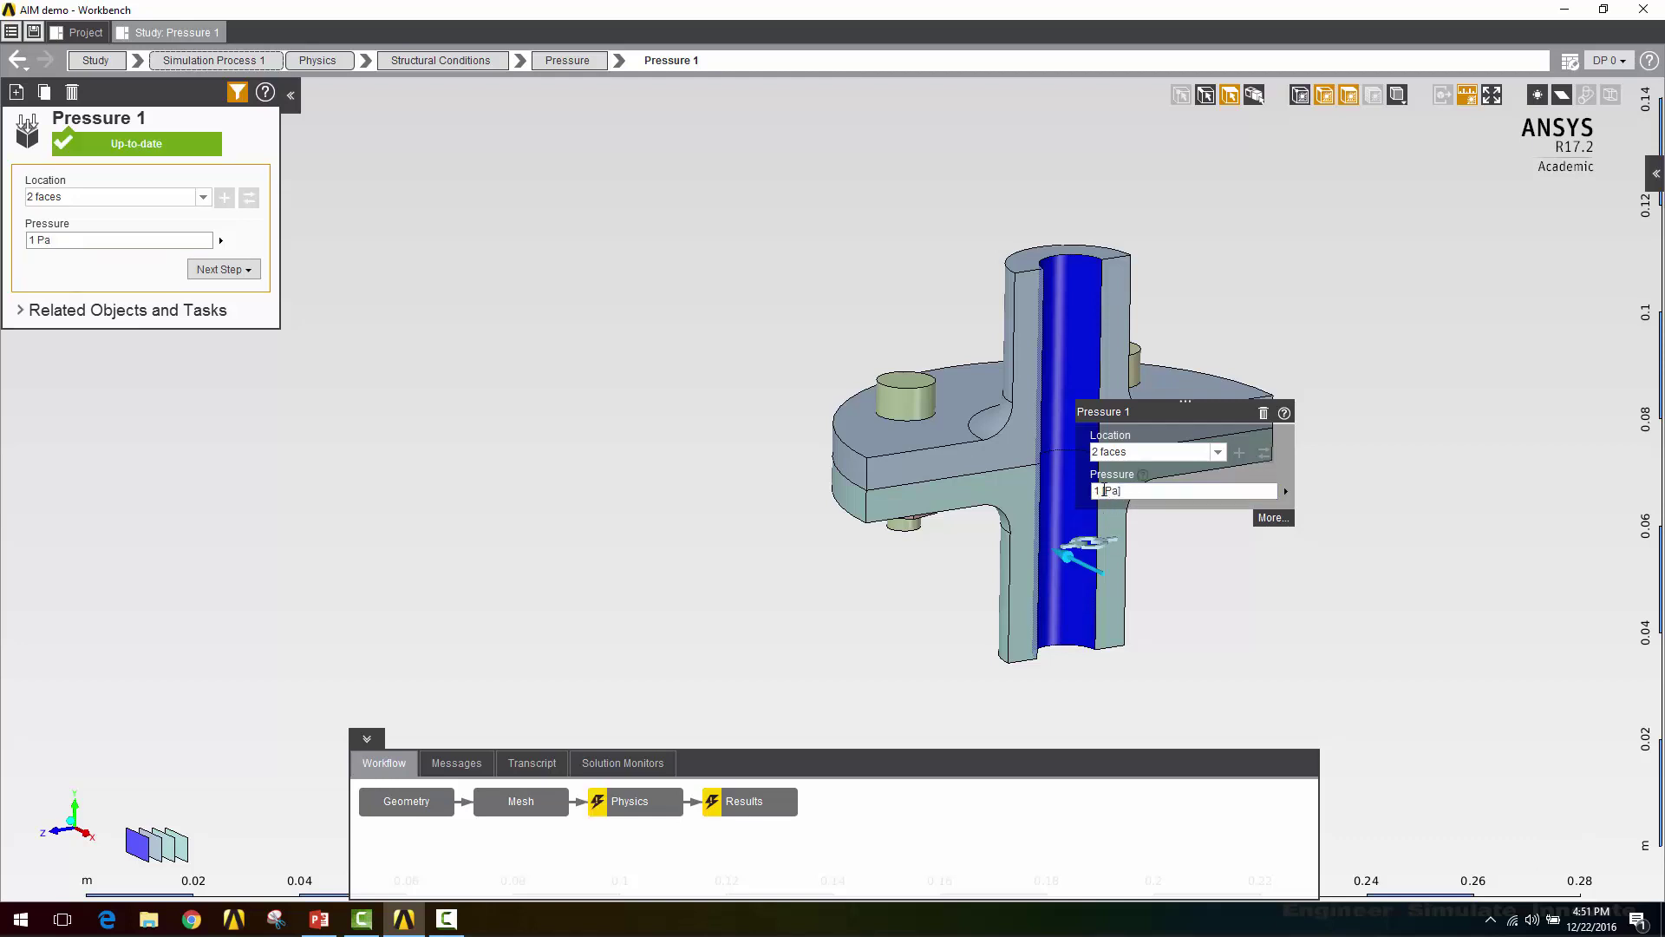
Switch to the metric tonne-mm unit system and set the pressure to 1 MPa.
click(12, 32)
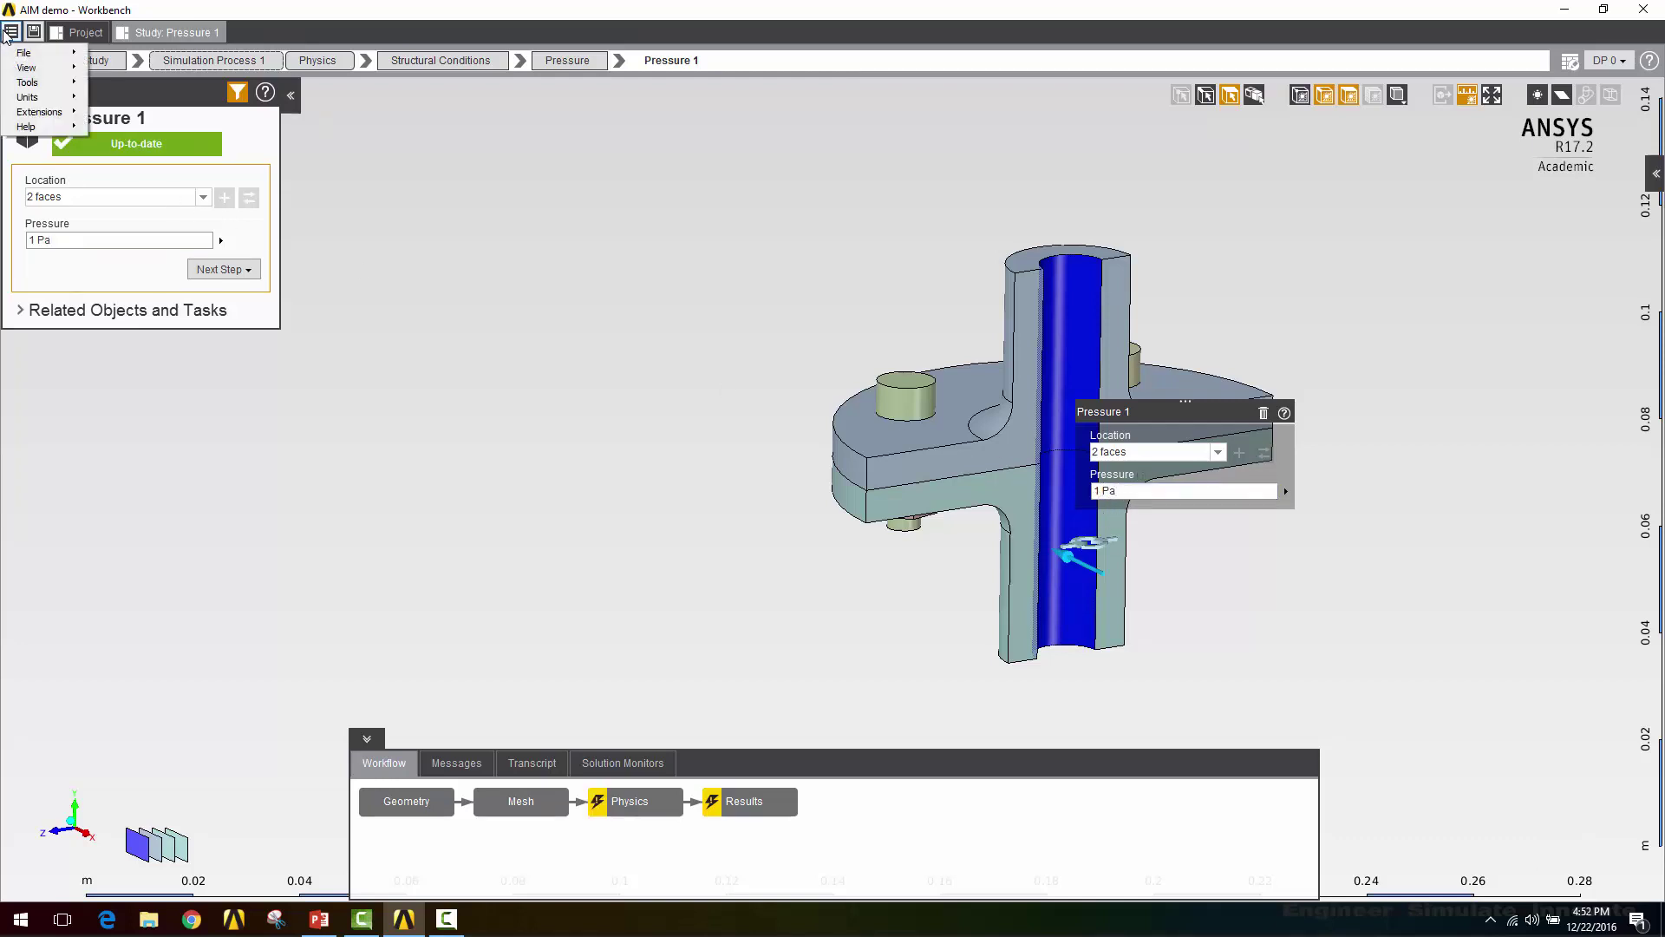
mouse_move(54, 97)
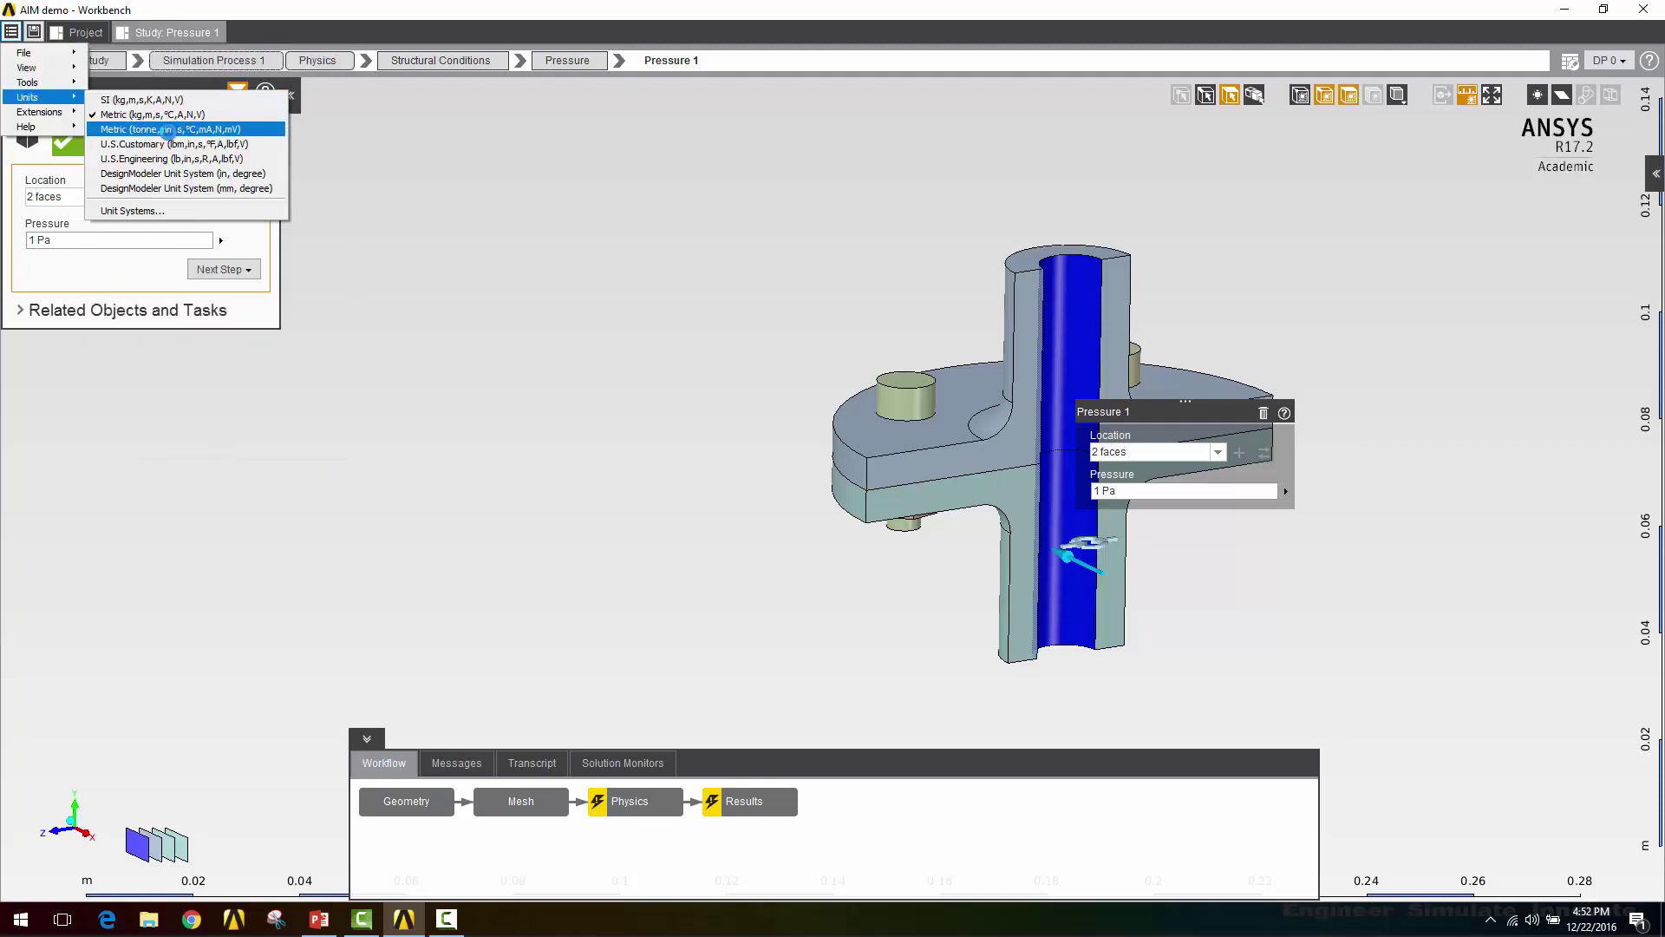
click(173, 130)
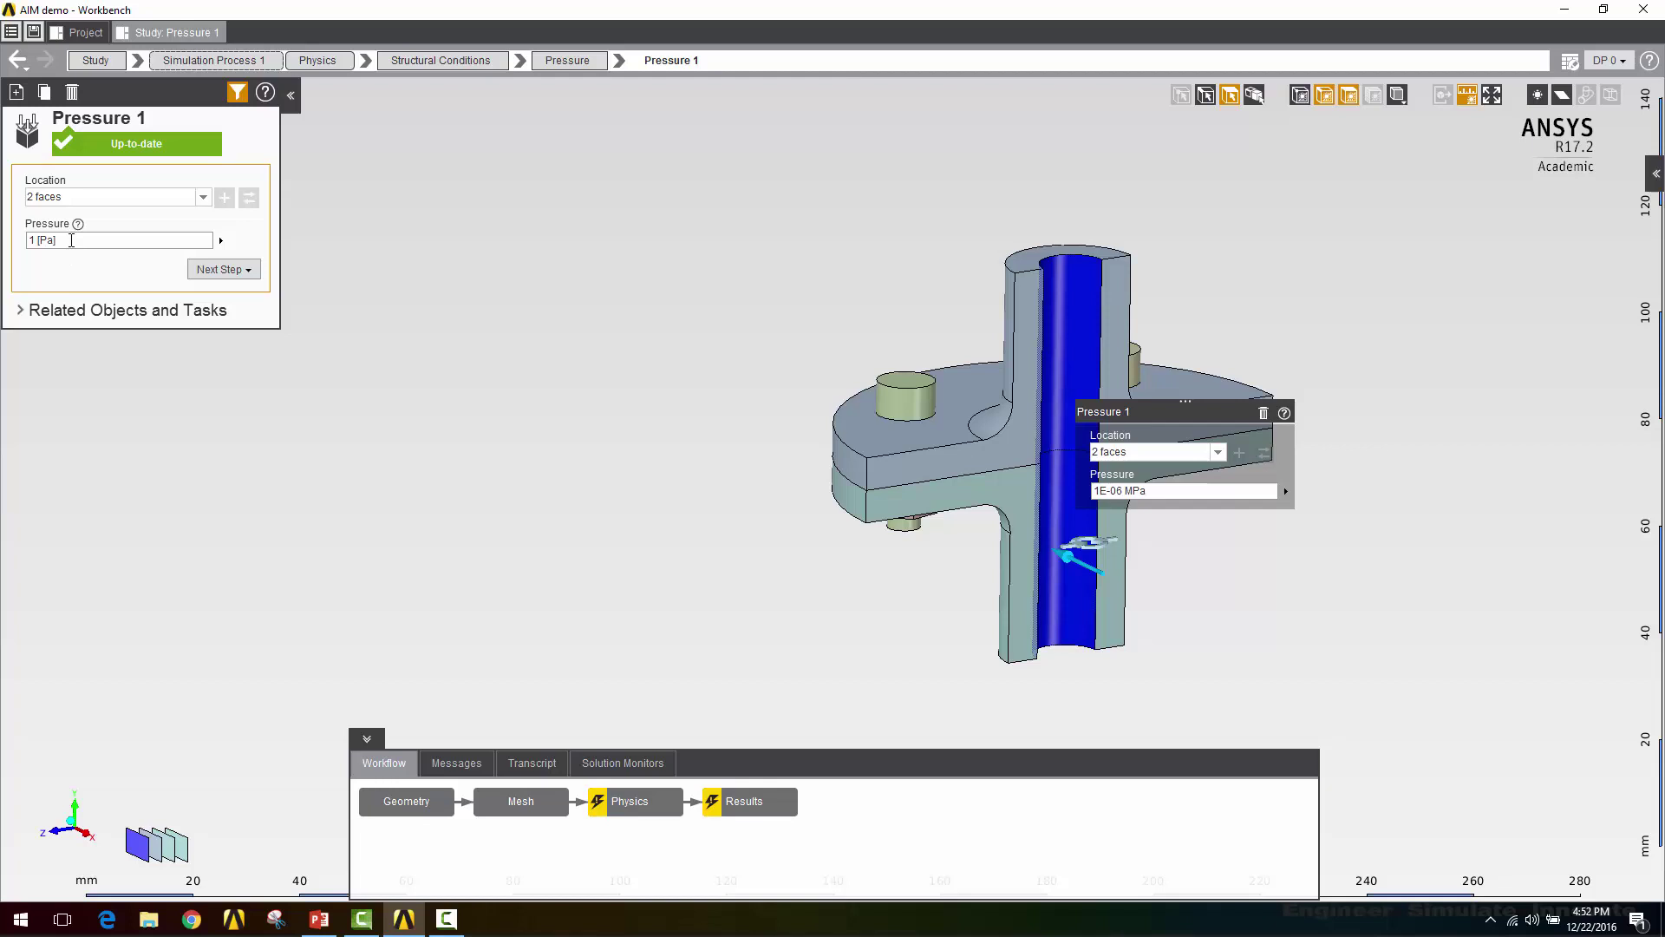
click(71, 242)
text(1 MPa)
key(Return)
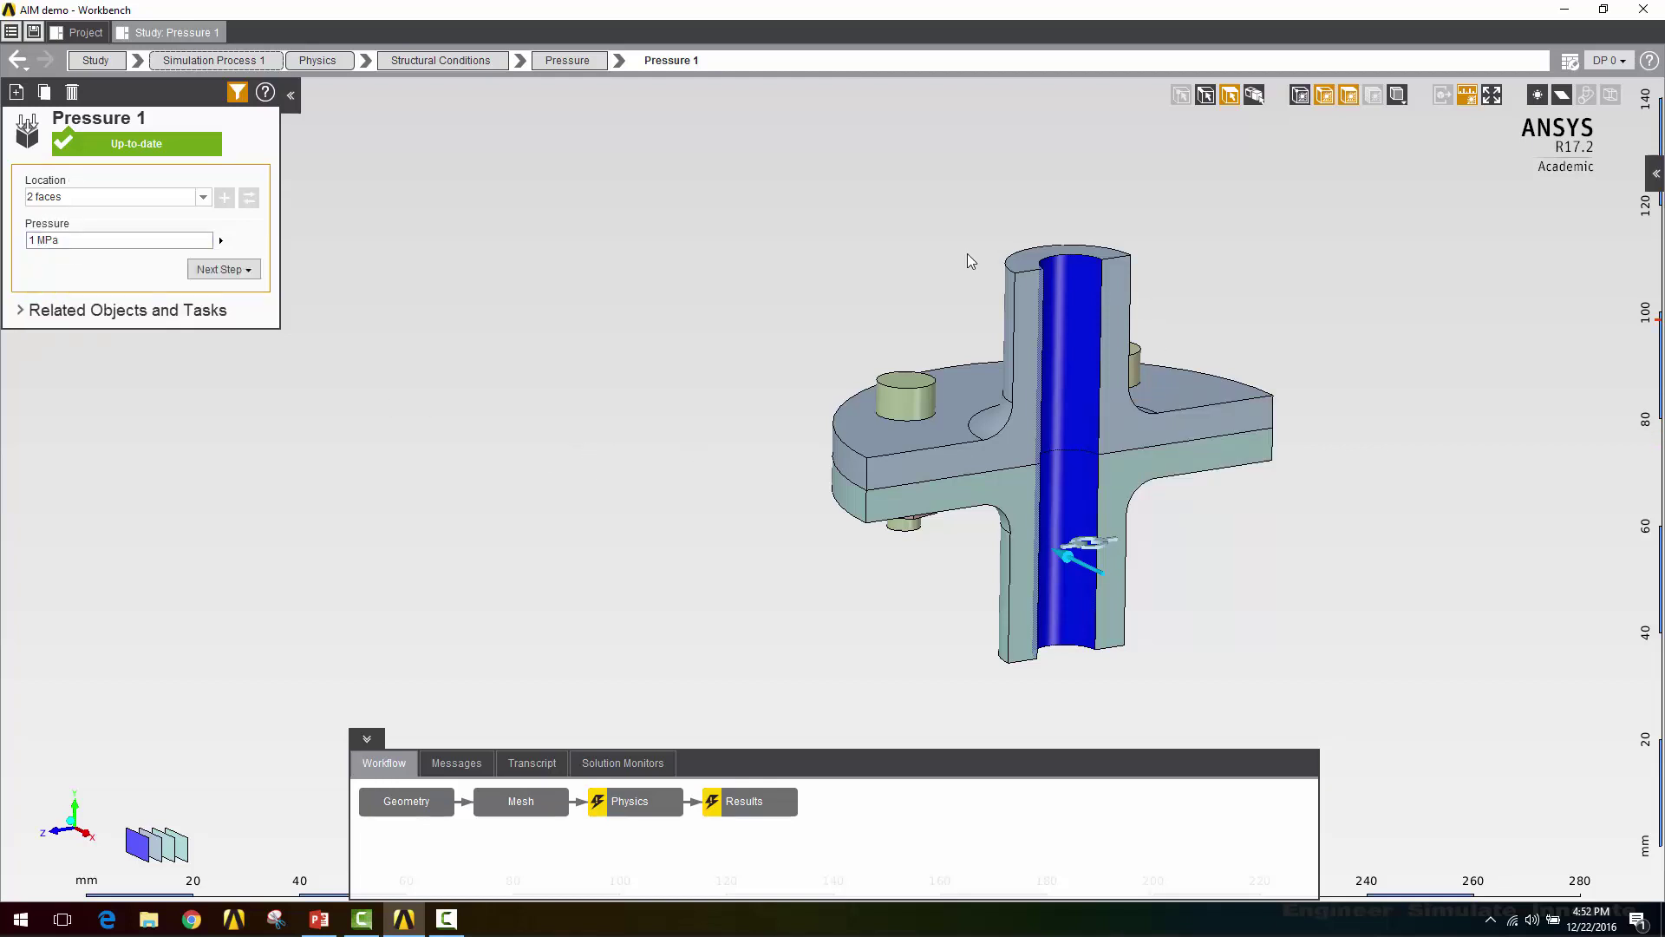
click(1026, 269)
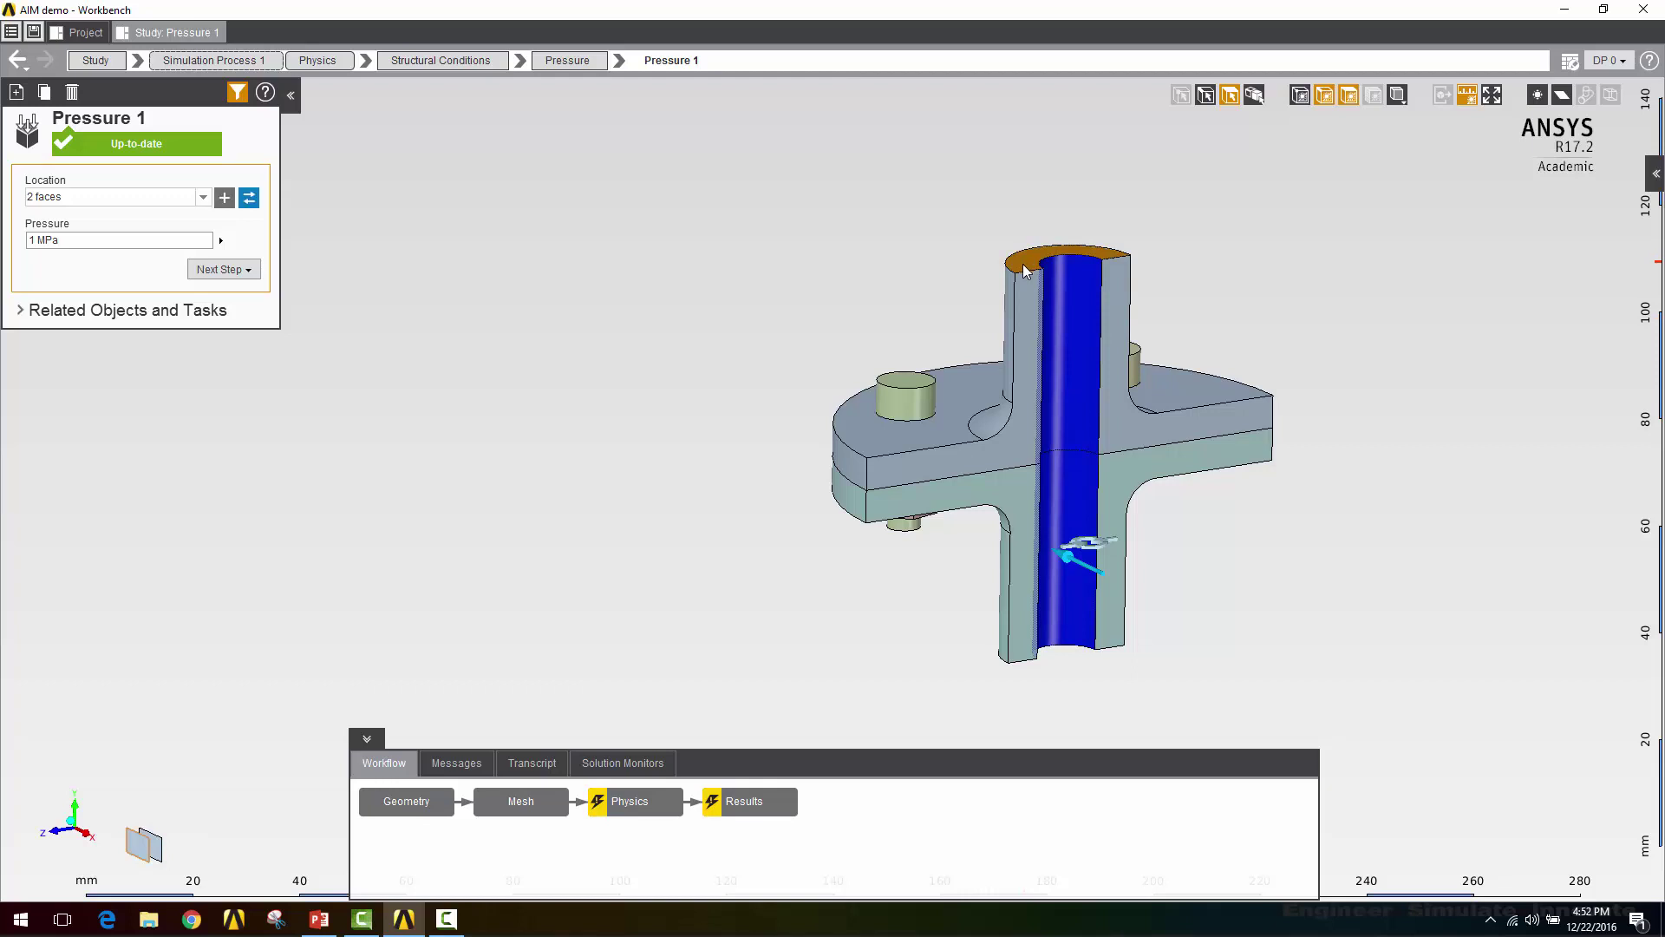
Add Force 1 on the top rim face, defined by components as 1000 N in Z.
right_click(1026, 269)
mouse_move(1131, 308)
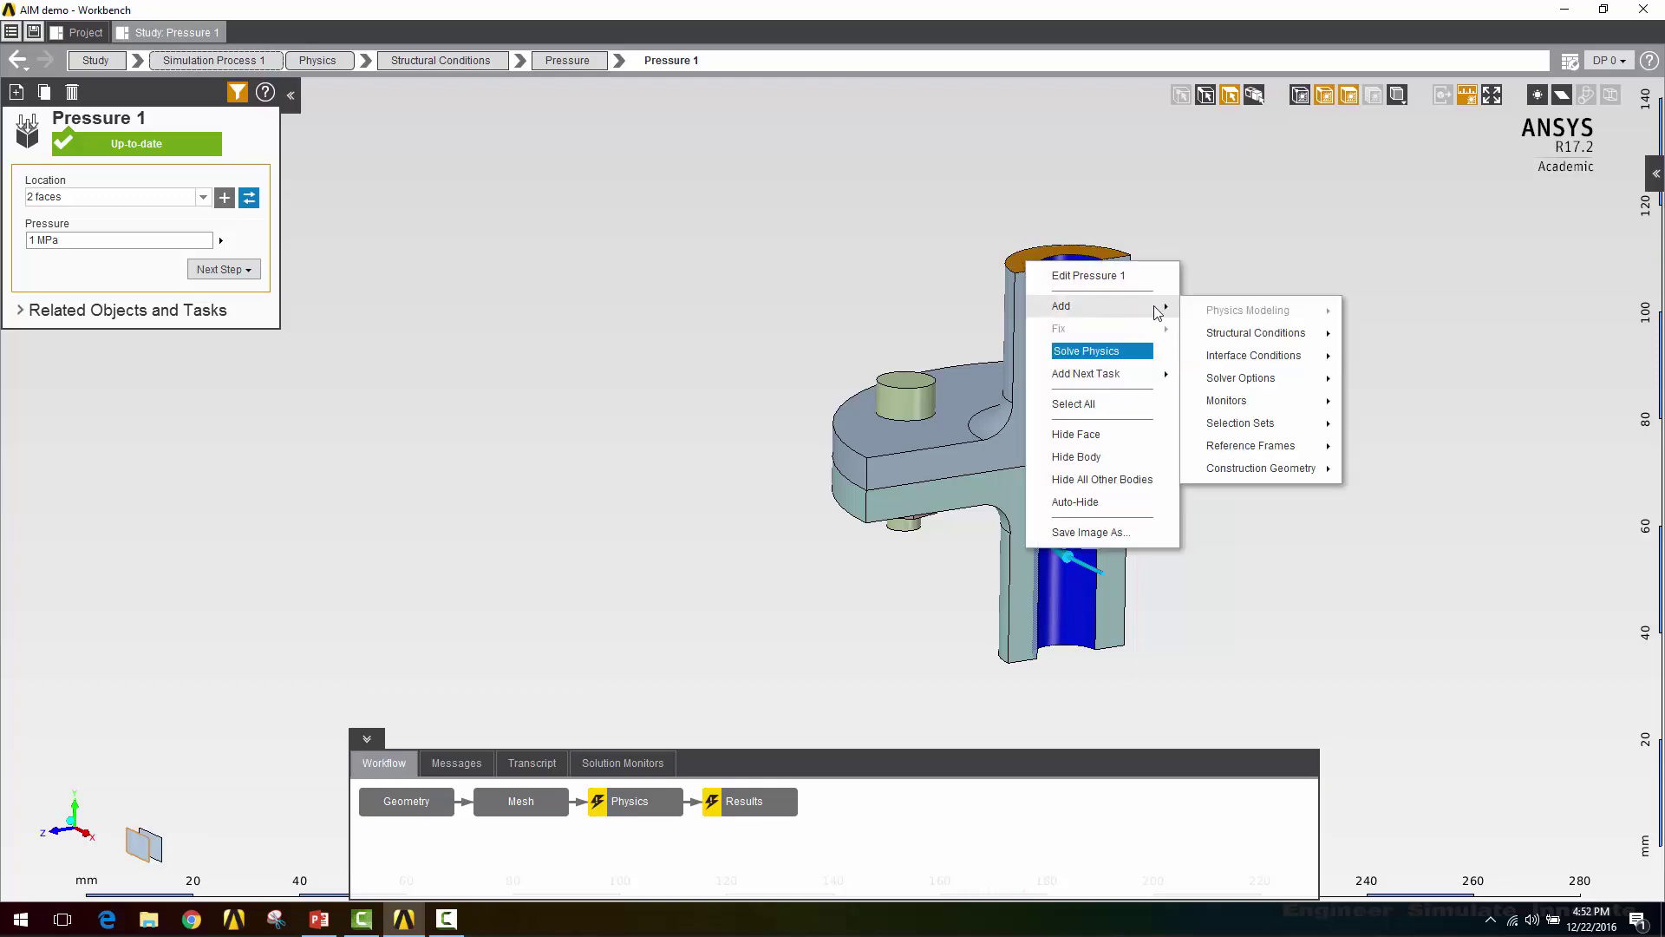
mouse_move(1294, 338)
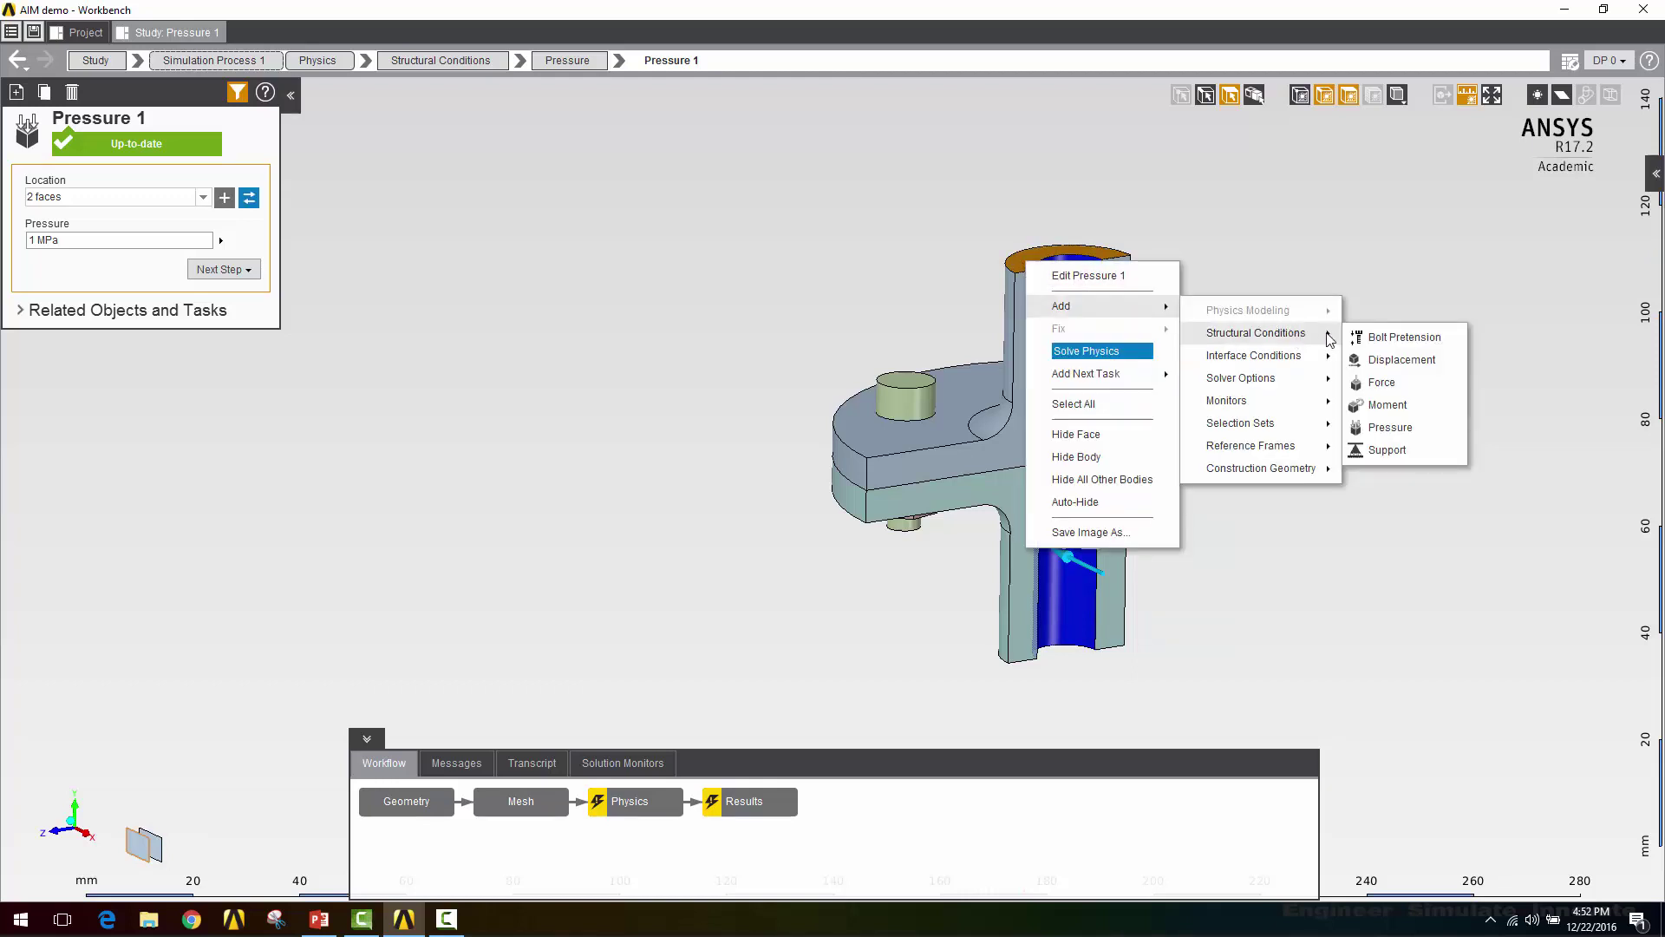
click(1389, 385)
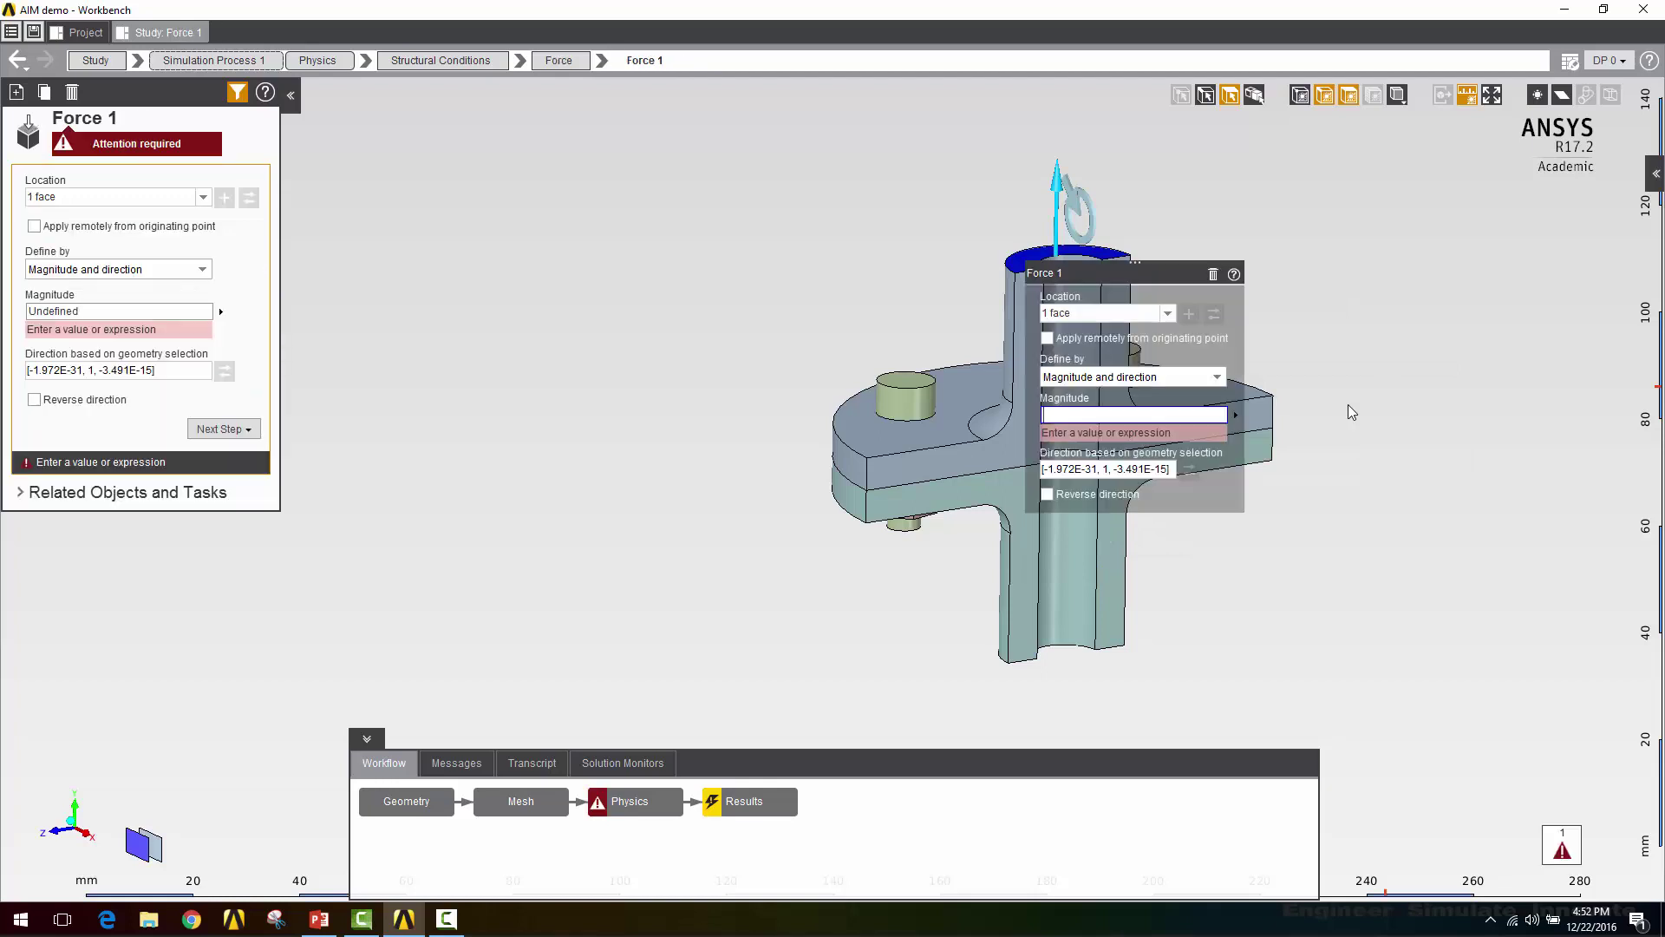
click(1218, 378)
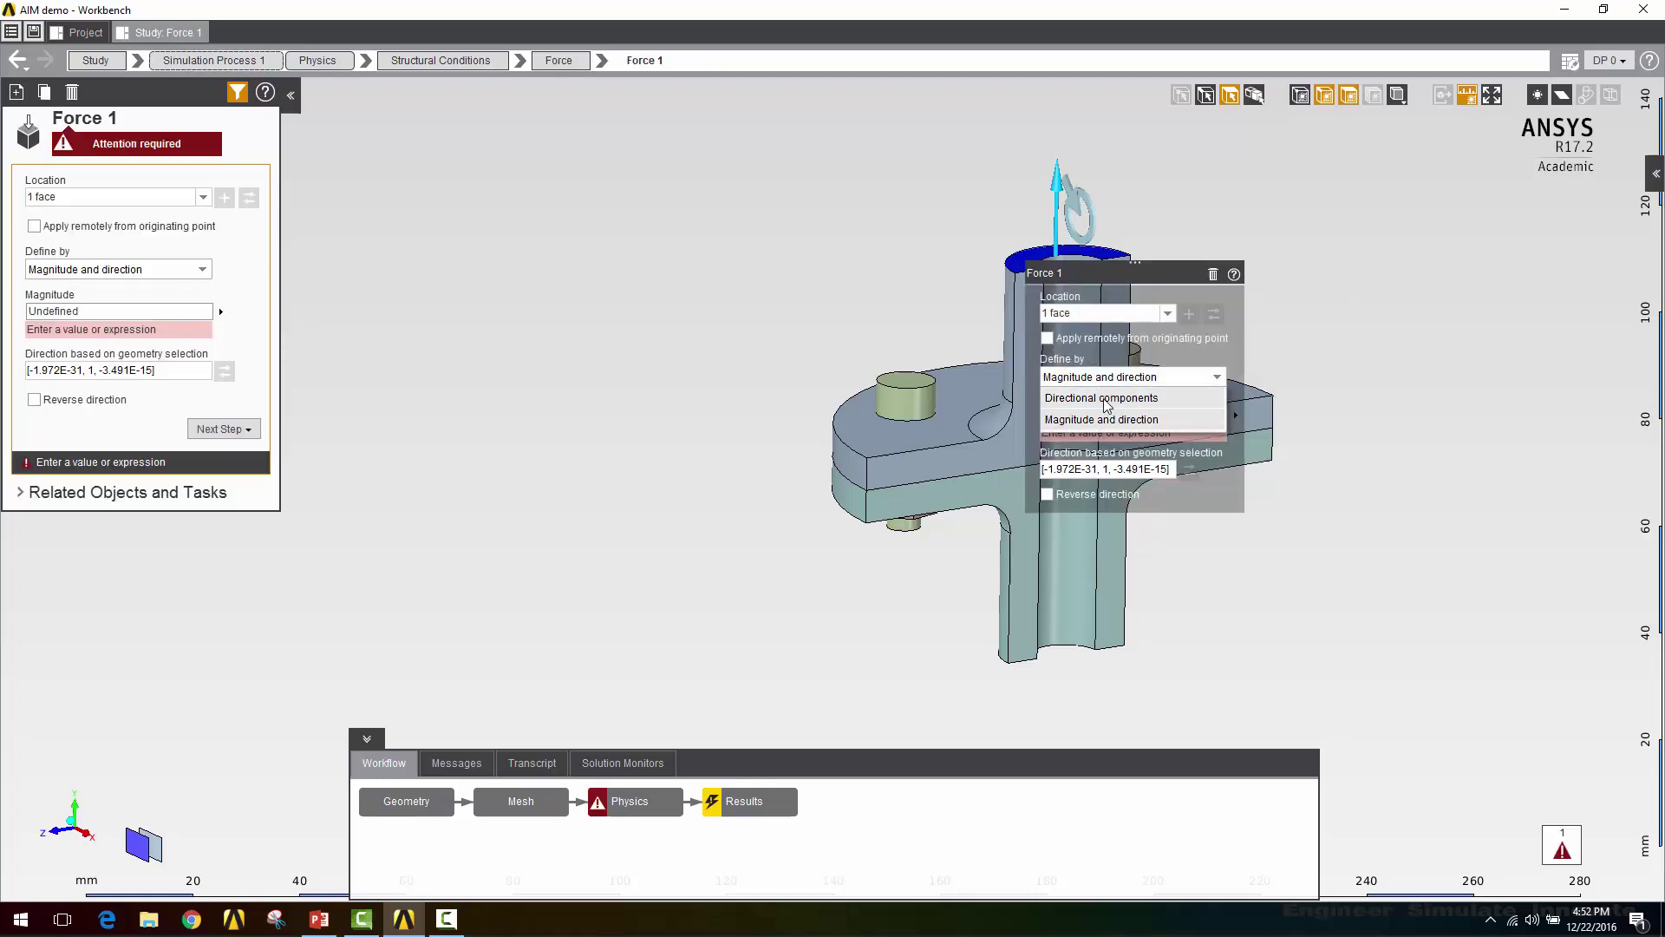
click(1116, 402)
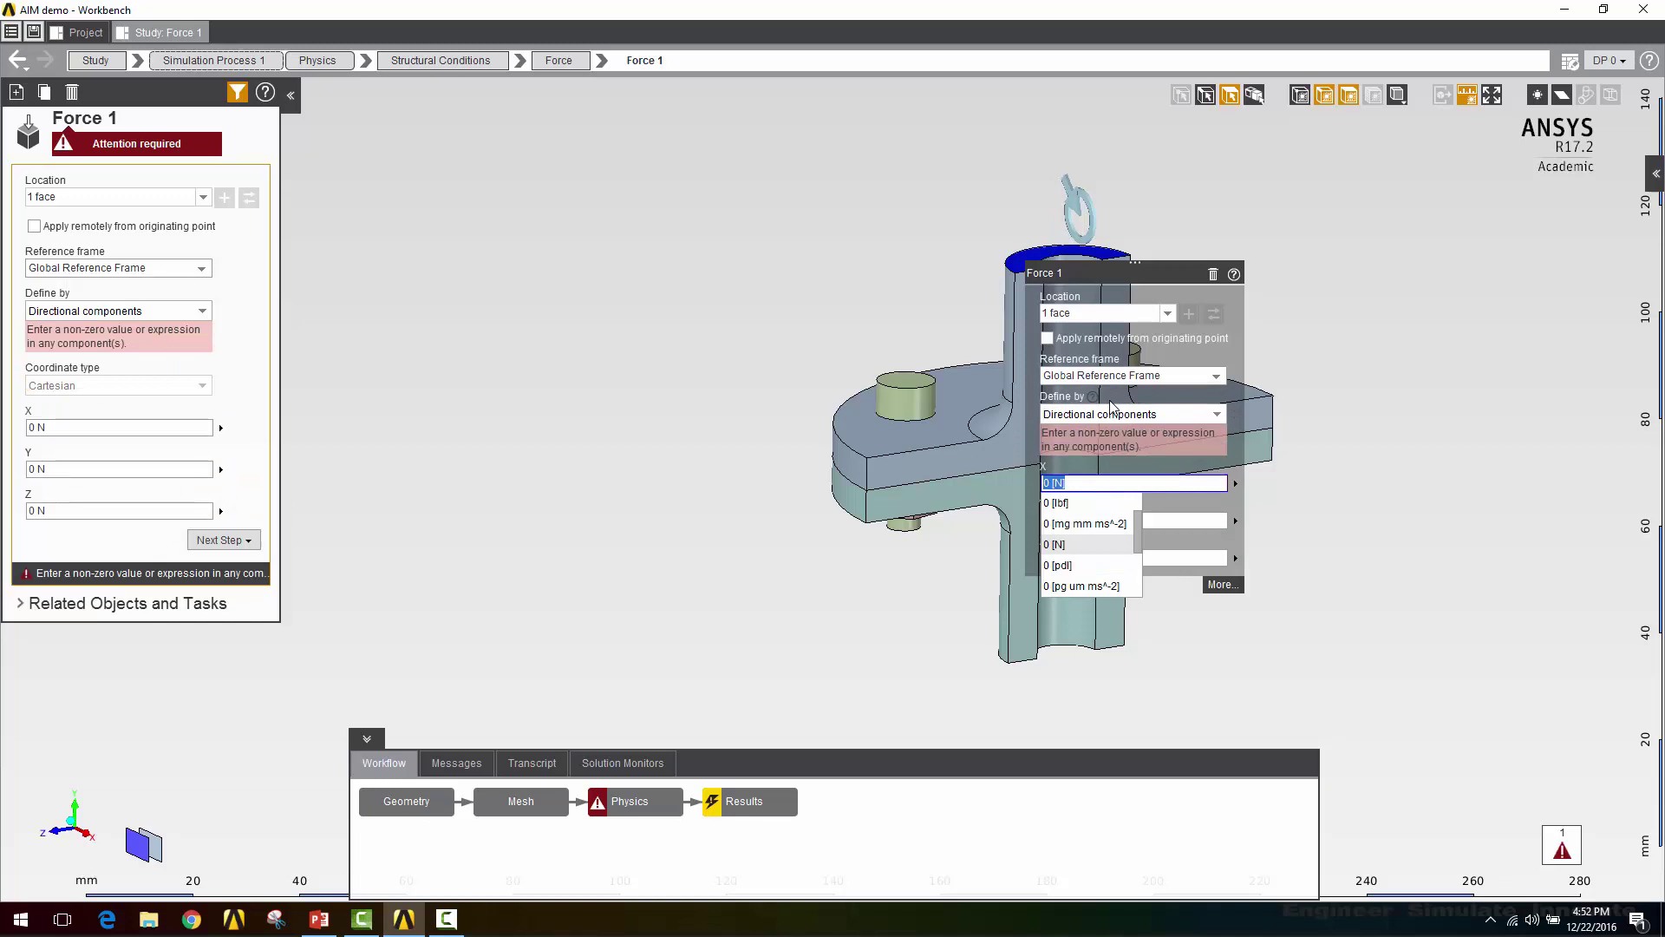
click(1164, 557)
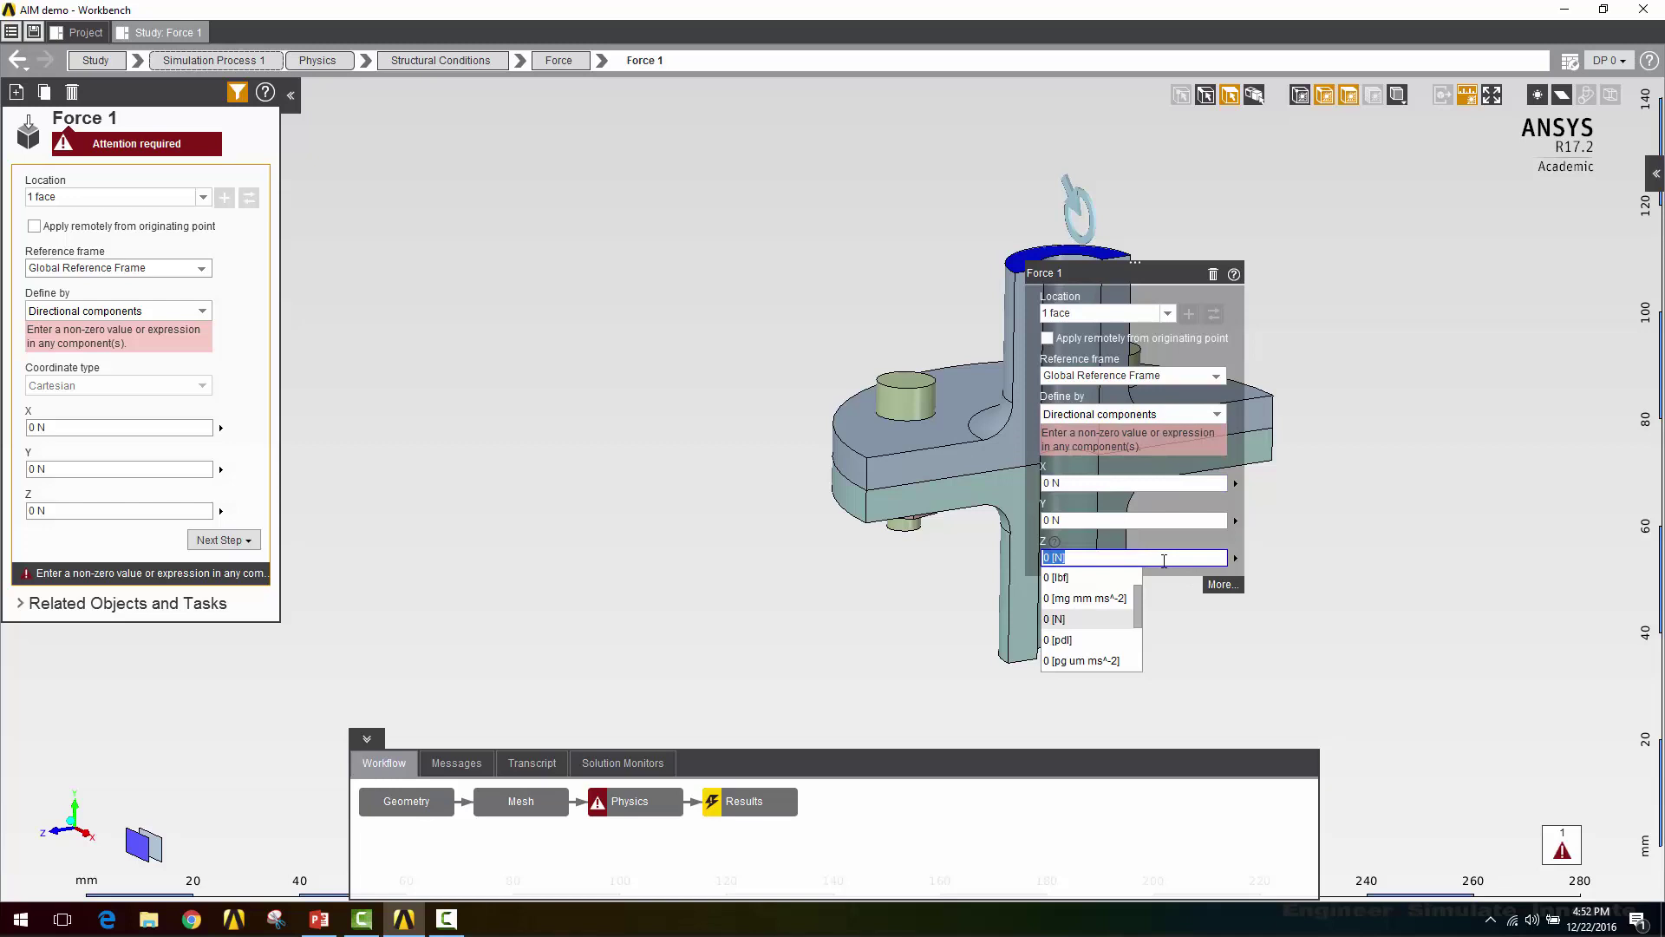
text(1000)
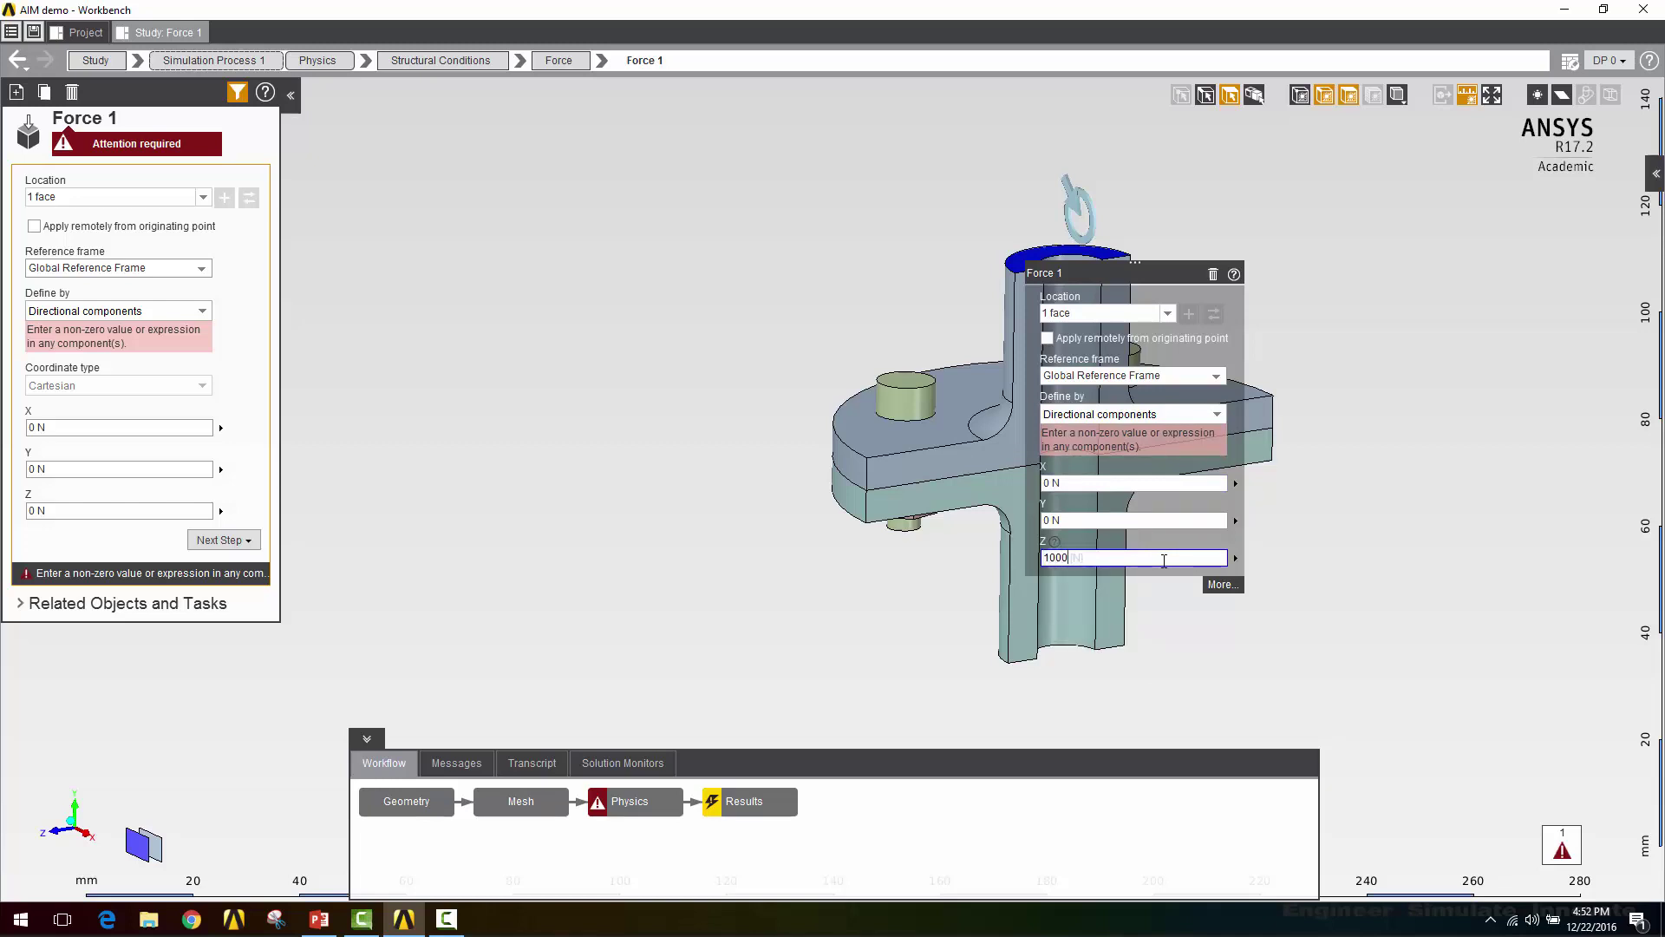
key(Return)
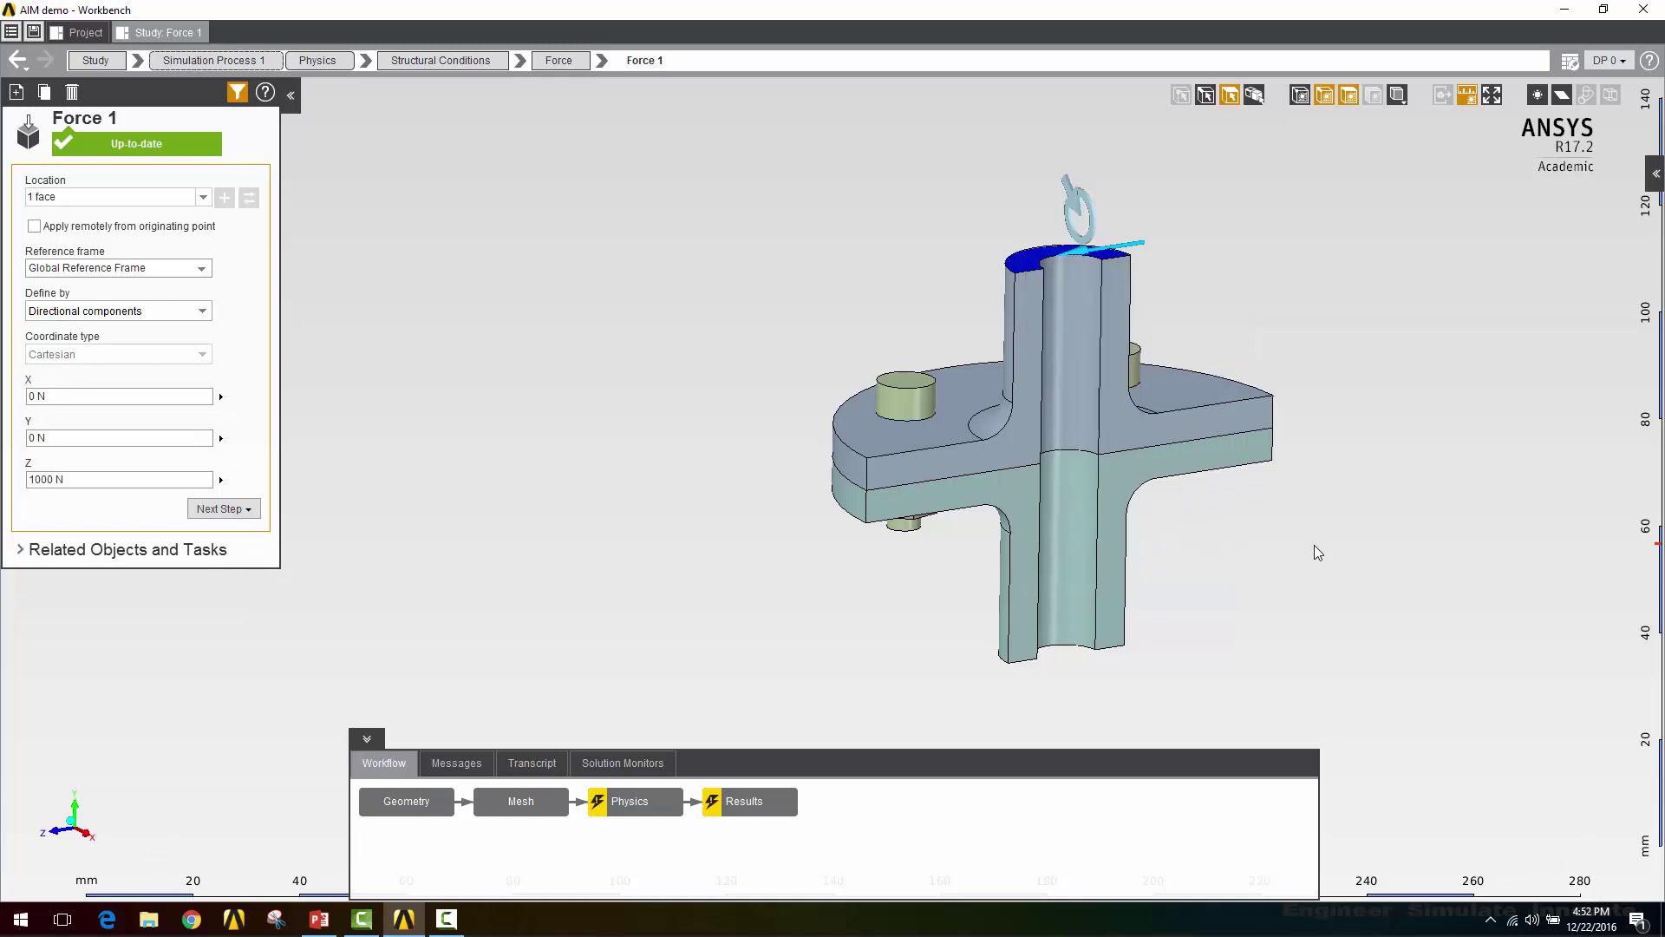
Hide the upper flange body.
click(930, 469)
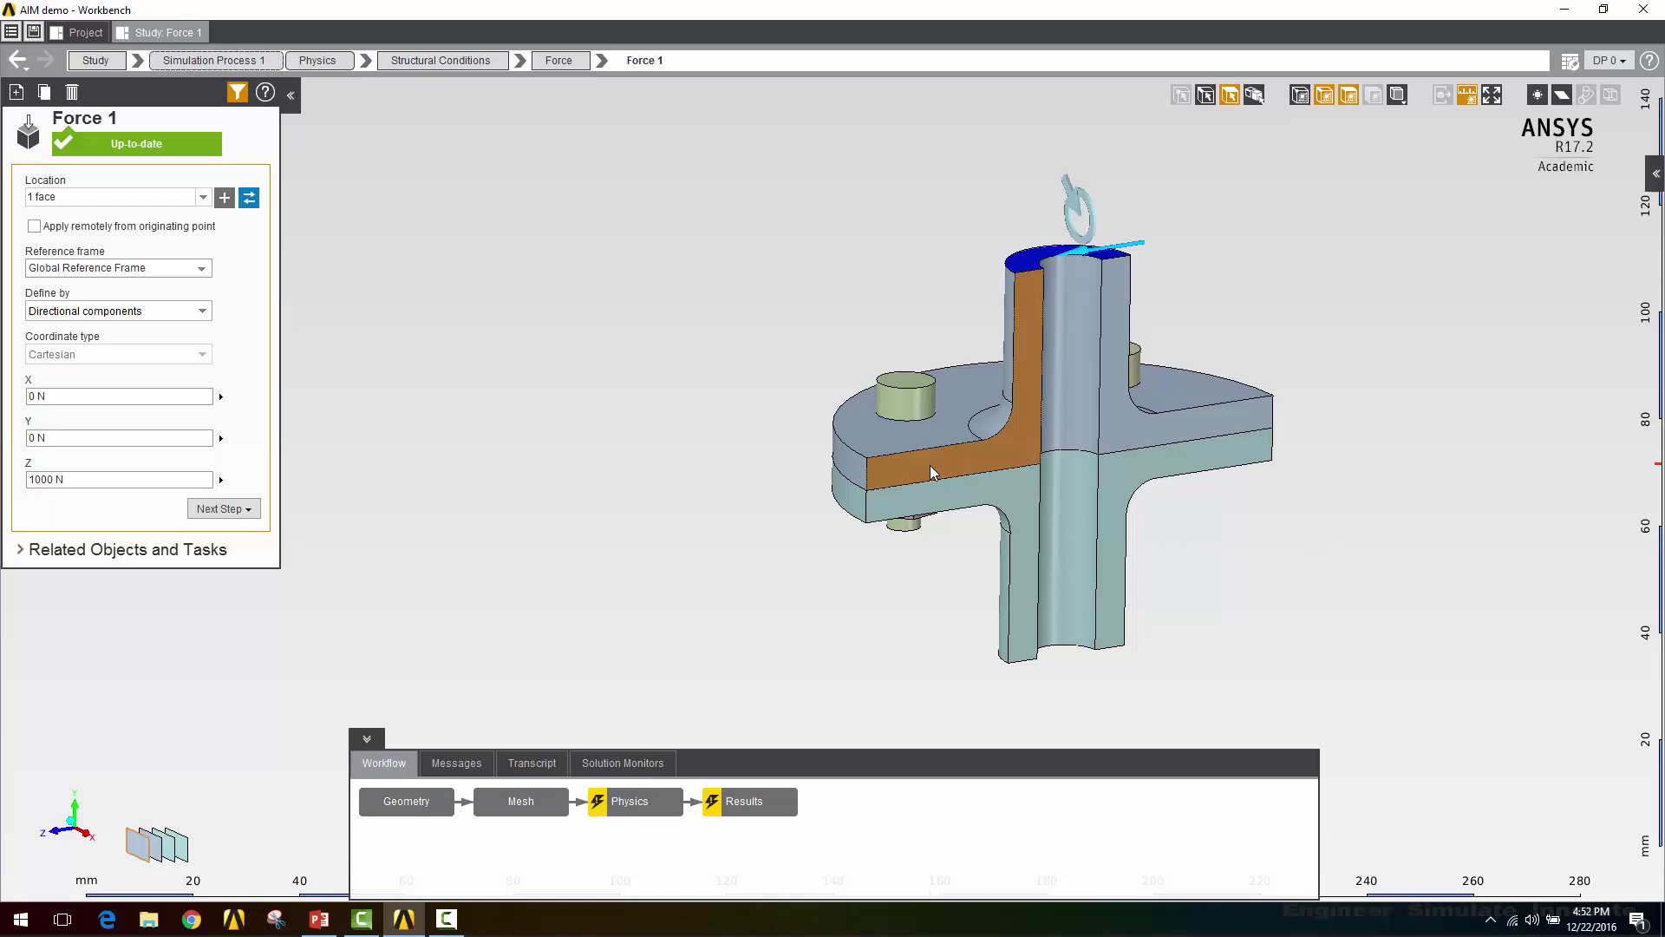
right_click(931, 467)
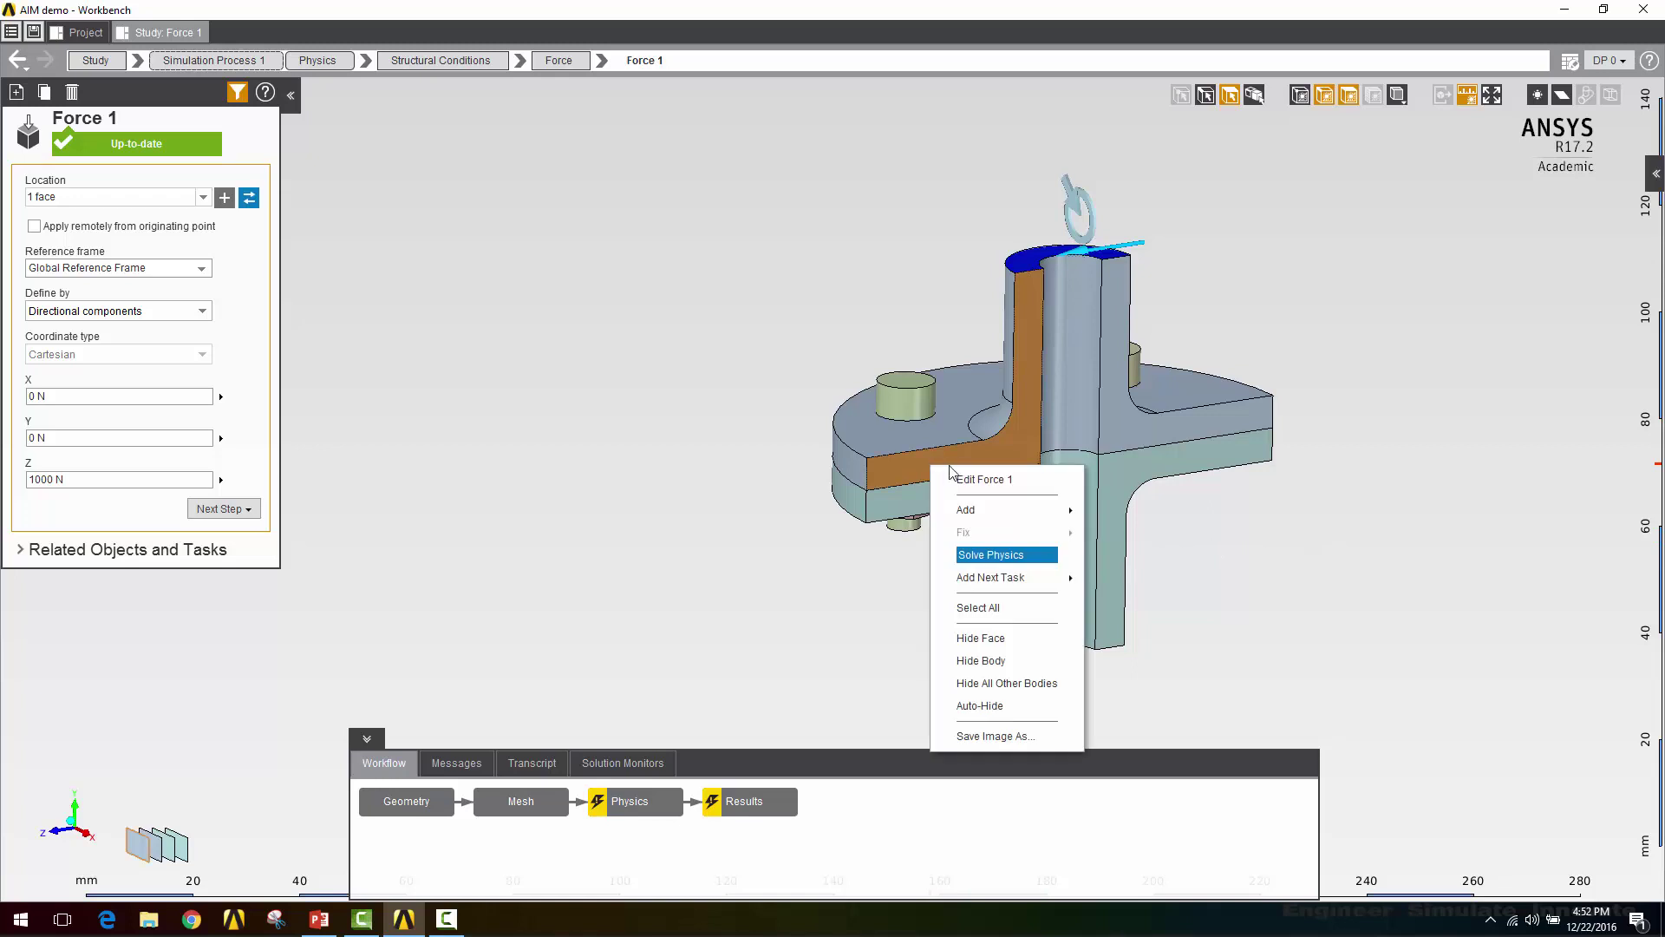
click(996, 663)
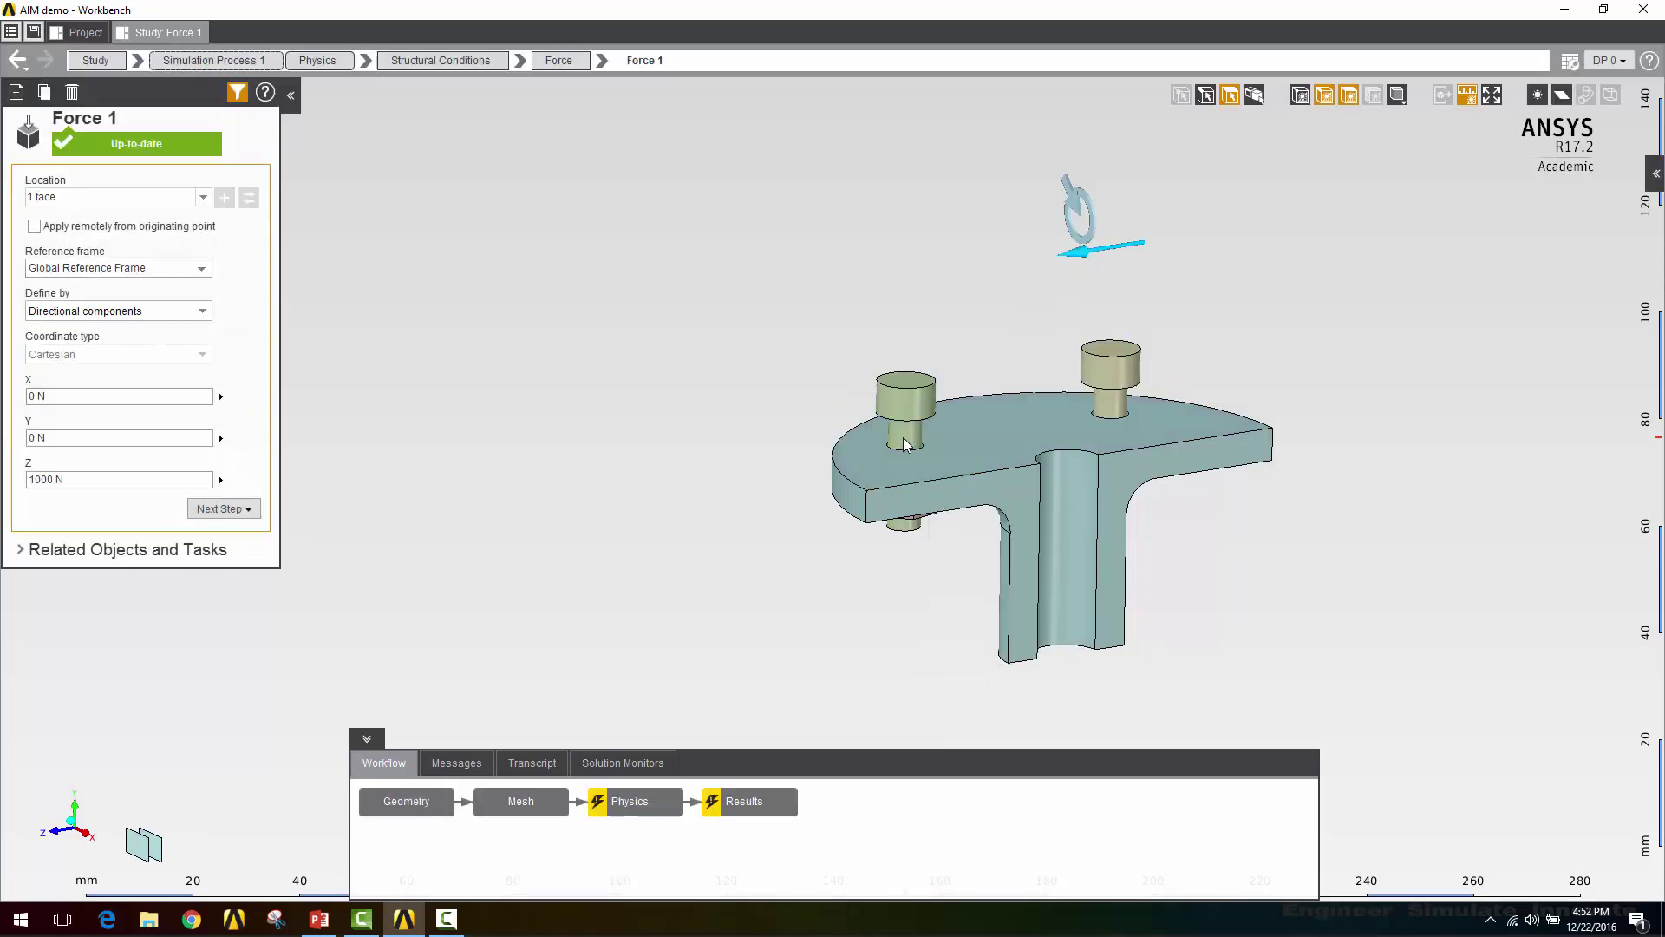
Add Bolt Pretension 1 to the first bolt with a 1000 N axial force.
click(904, 444)
right_click(904, 444)
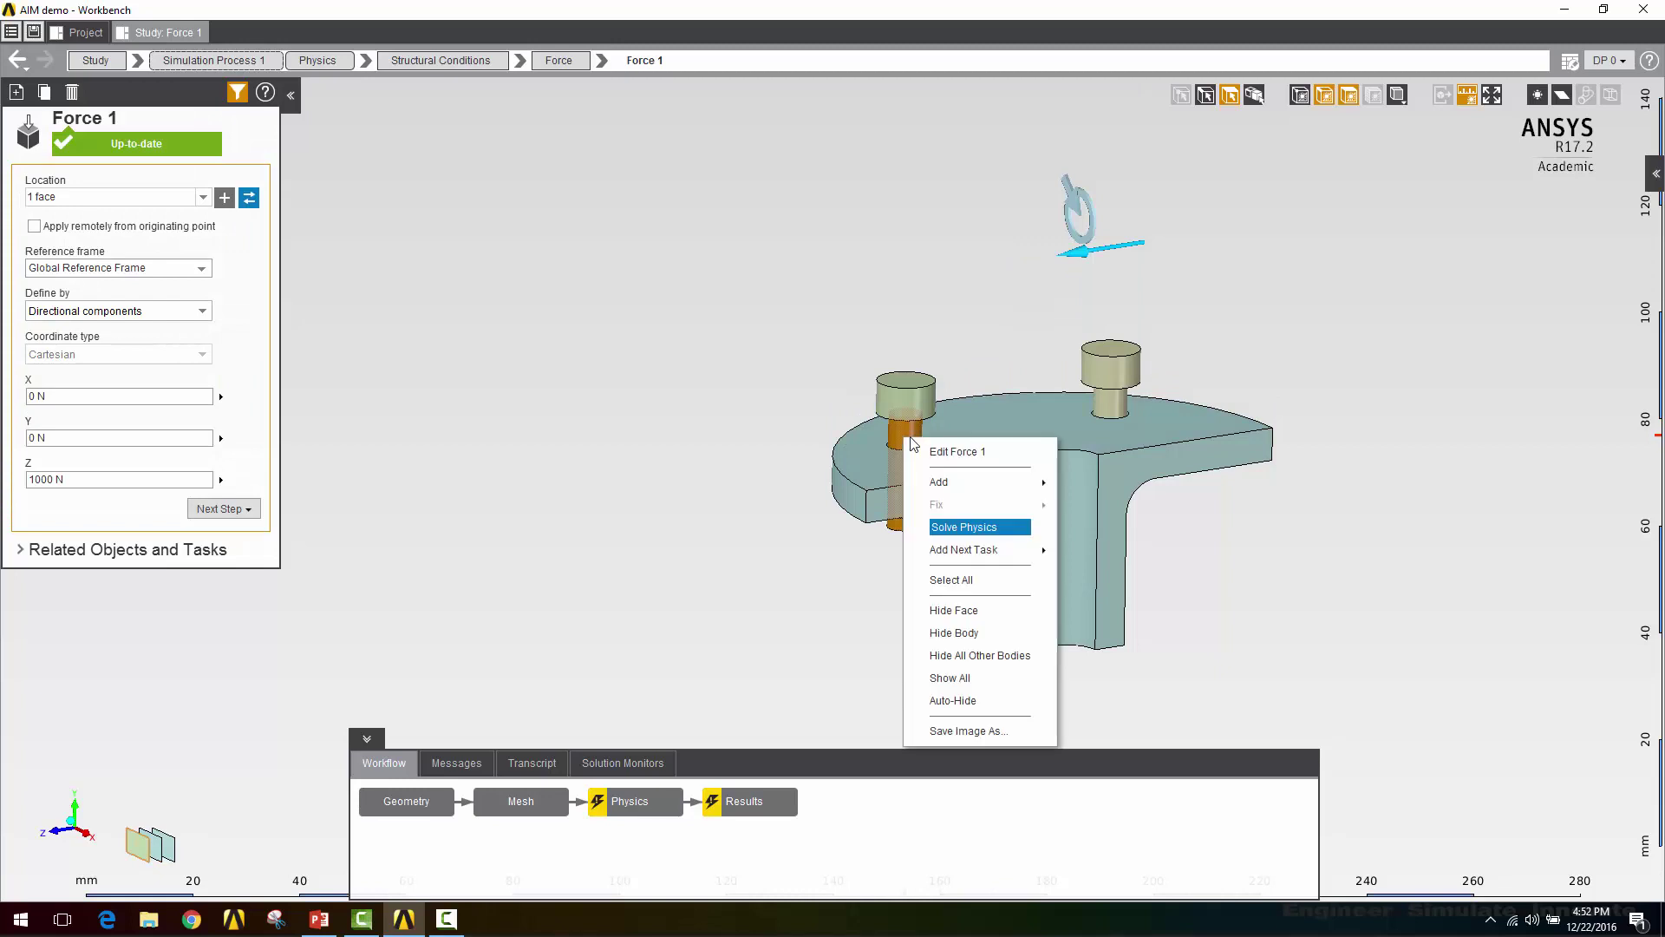
mouse_move(970, 485)
mouse_move(1167, 512)
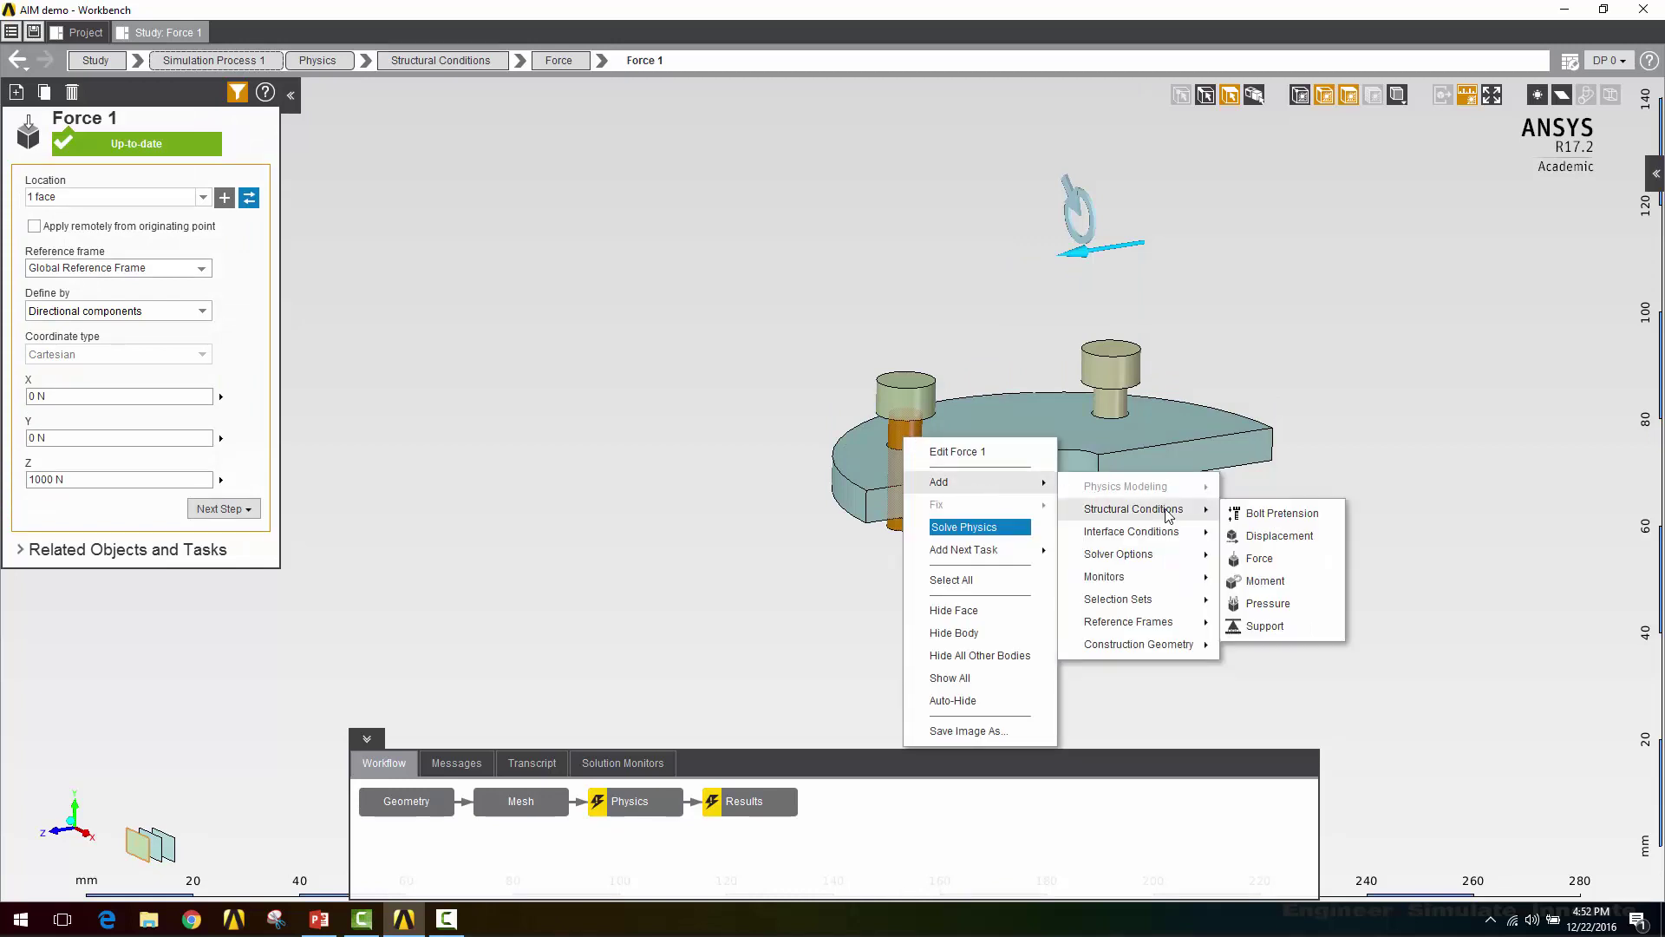
click(1279, 514)
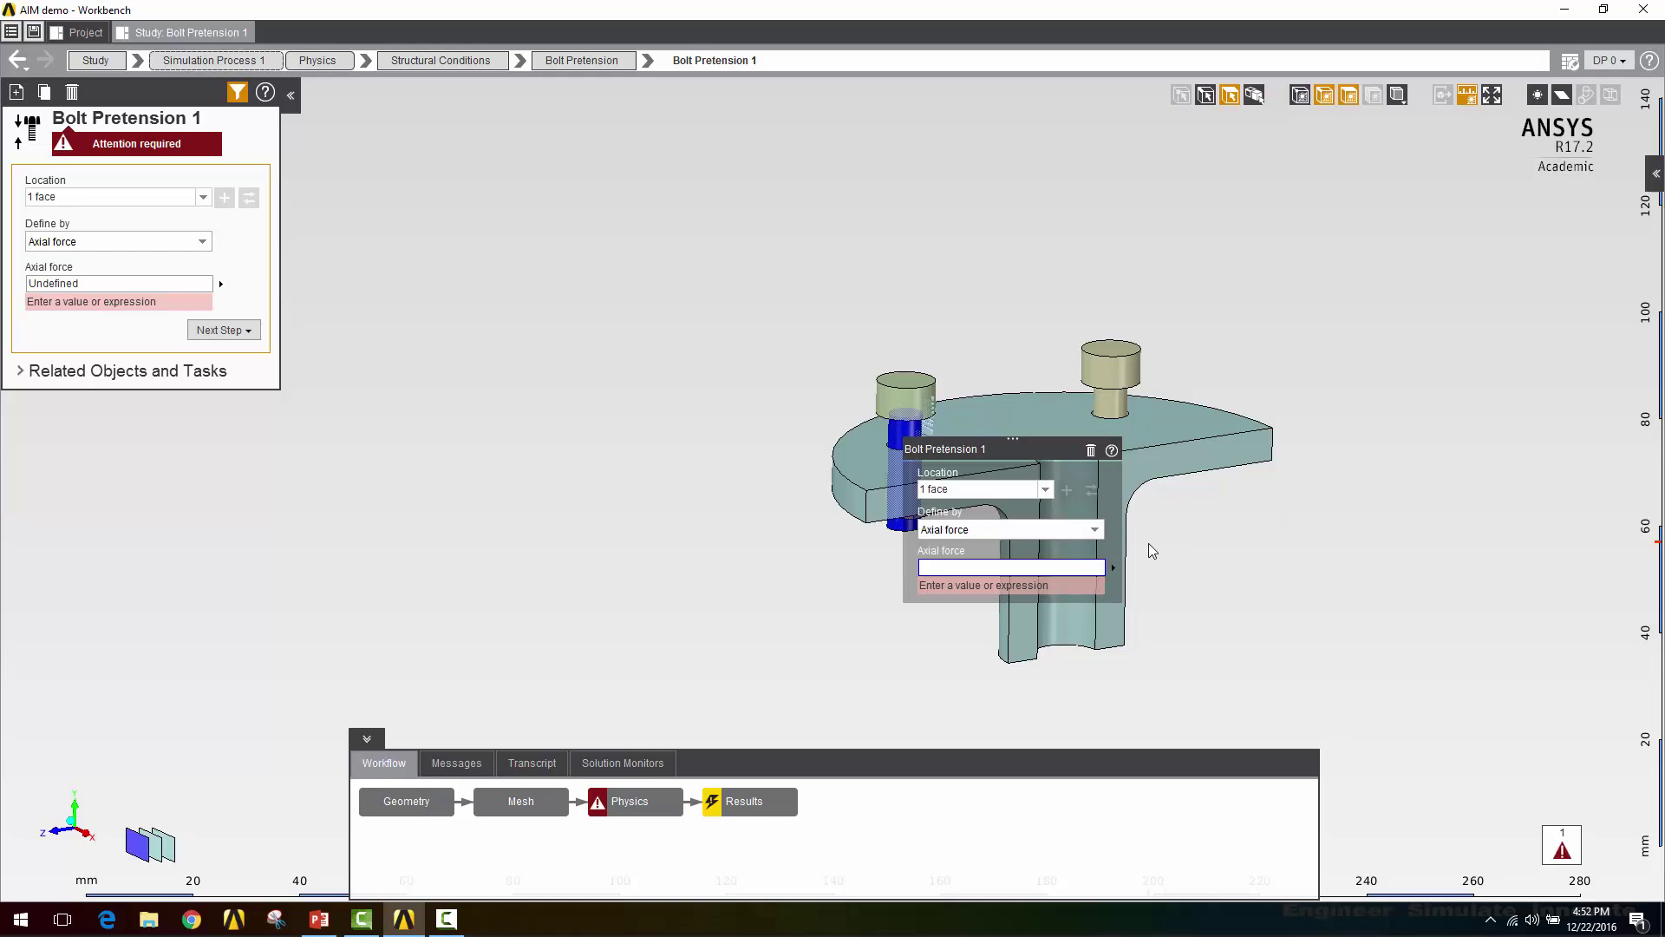
click(1065, 530)
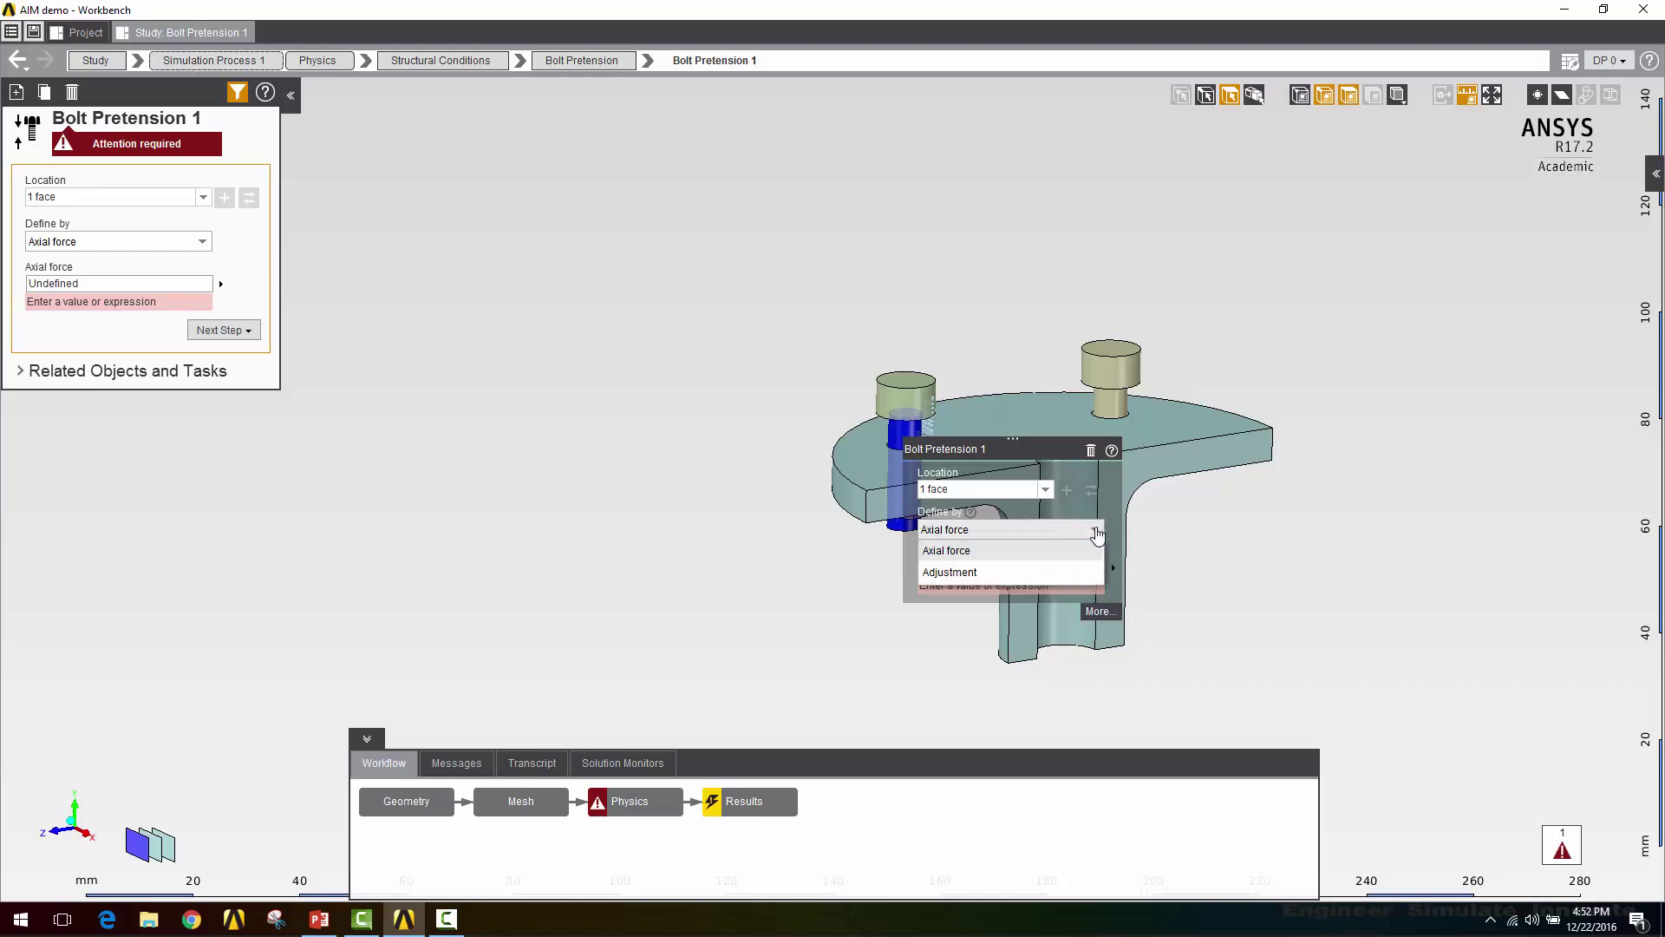
click(958, 551)
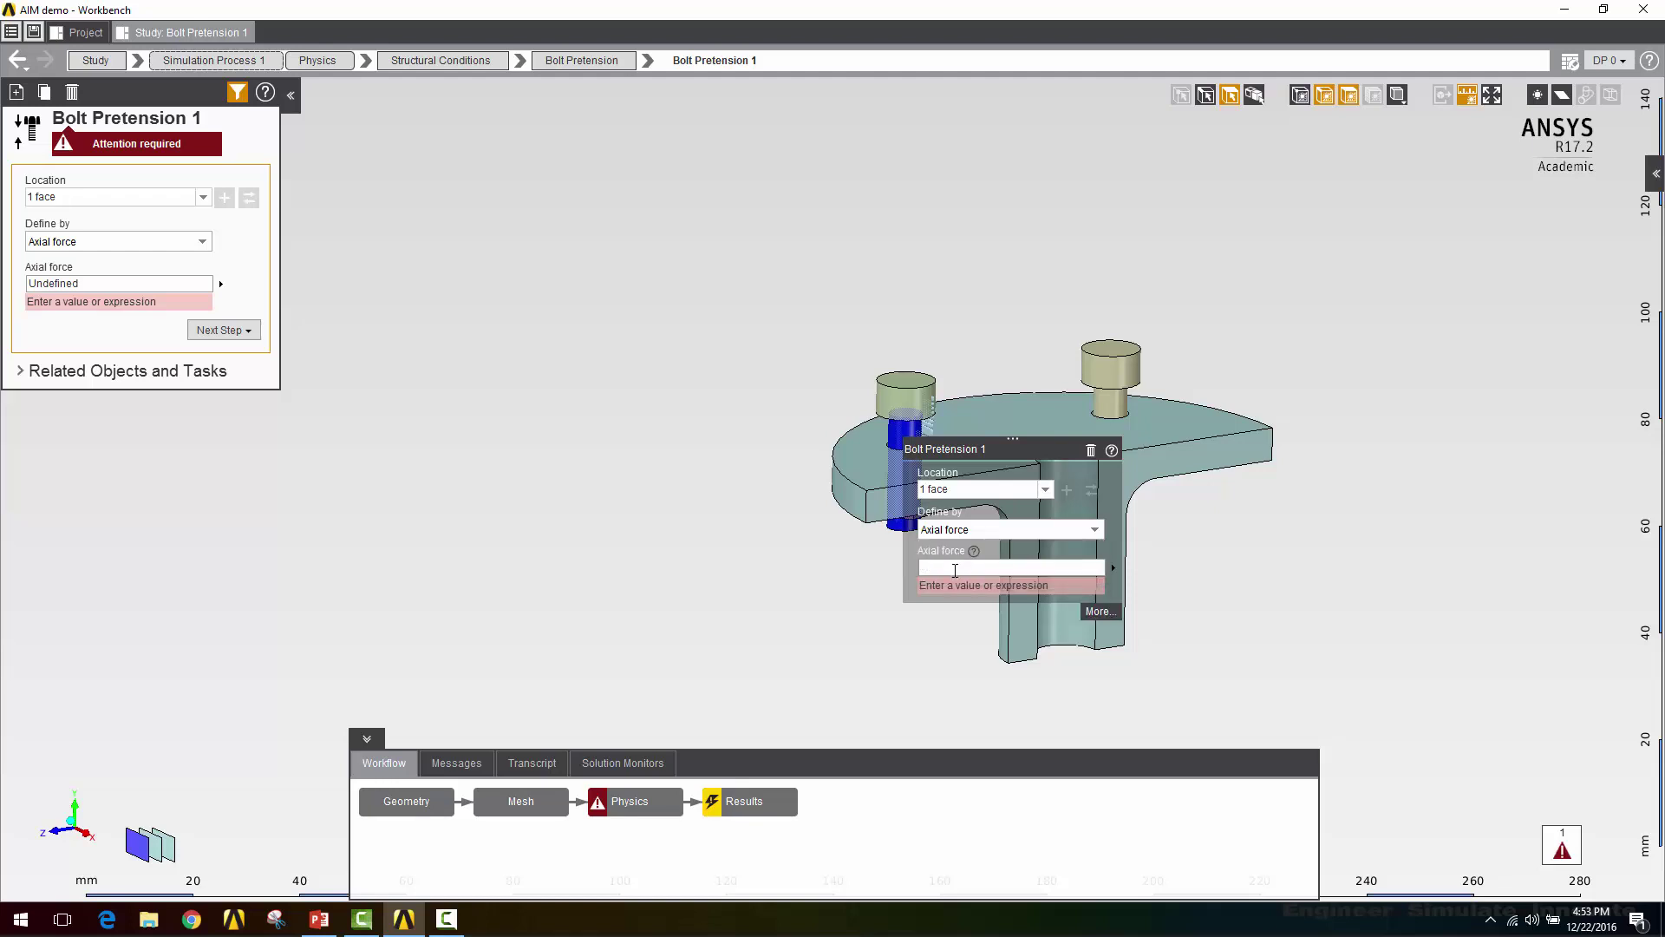
click(954, 570)
text(1000)
key(Return)
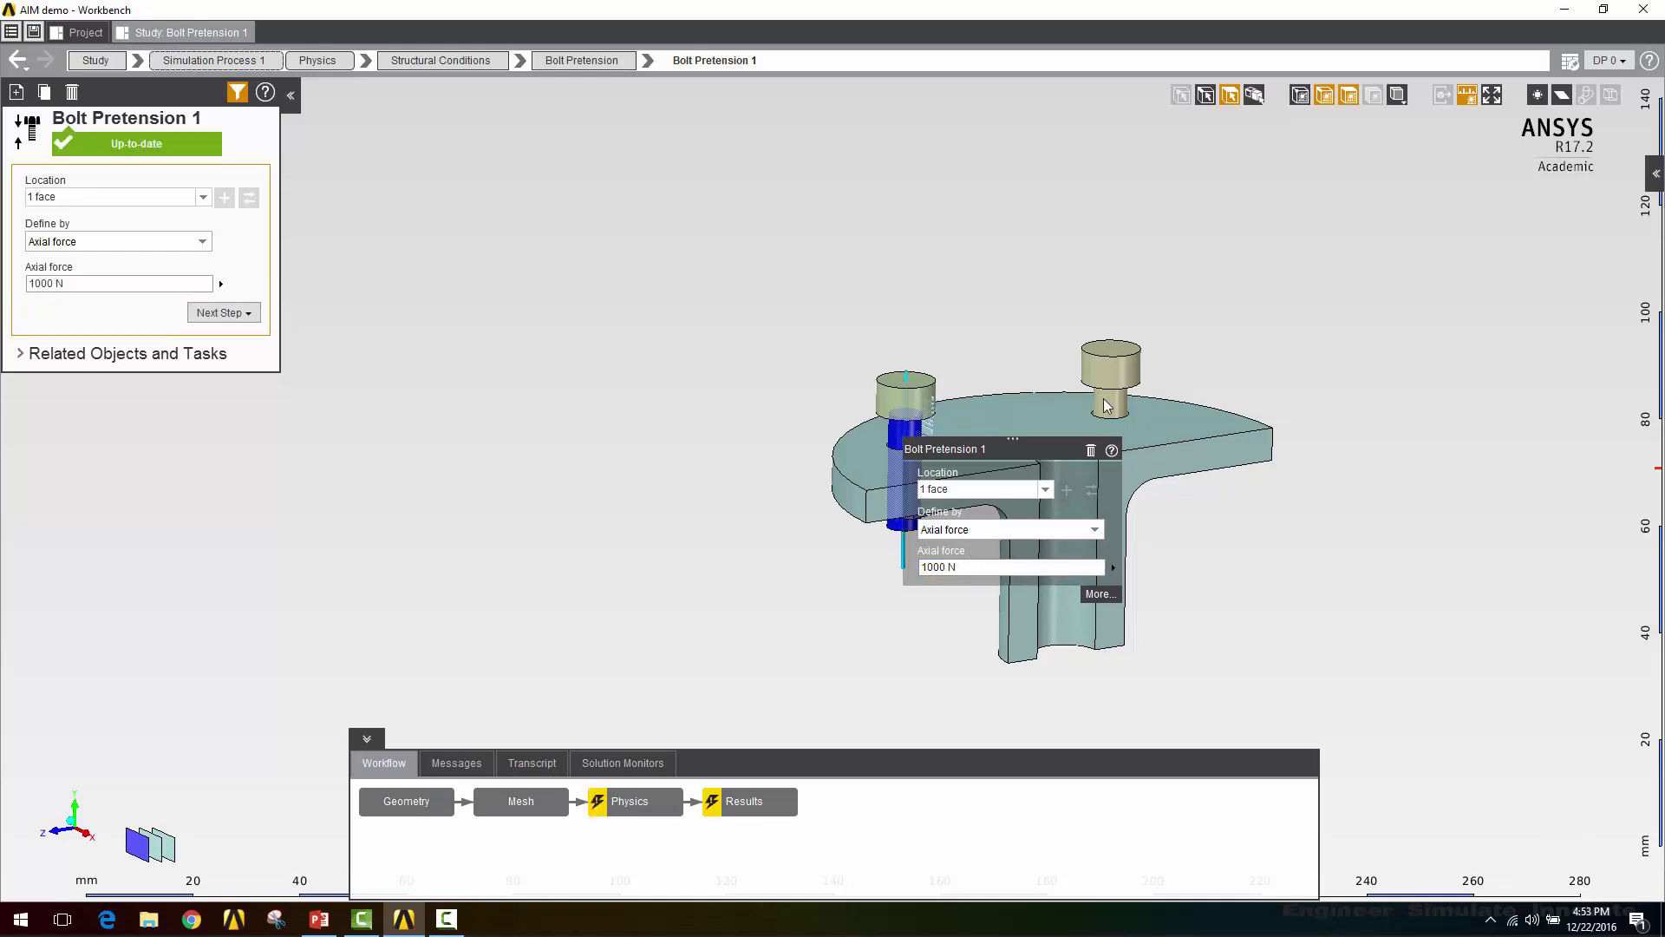
Give the second bolt a 1000 N axial pretension, then show all bodies again.
click(1107, 404)
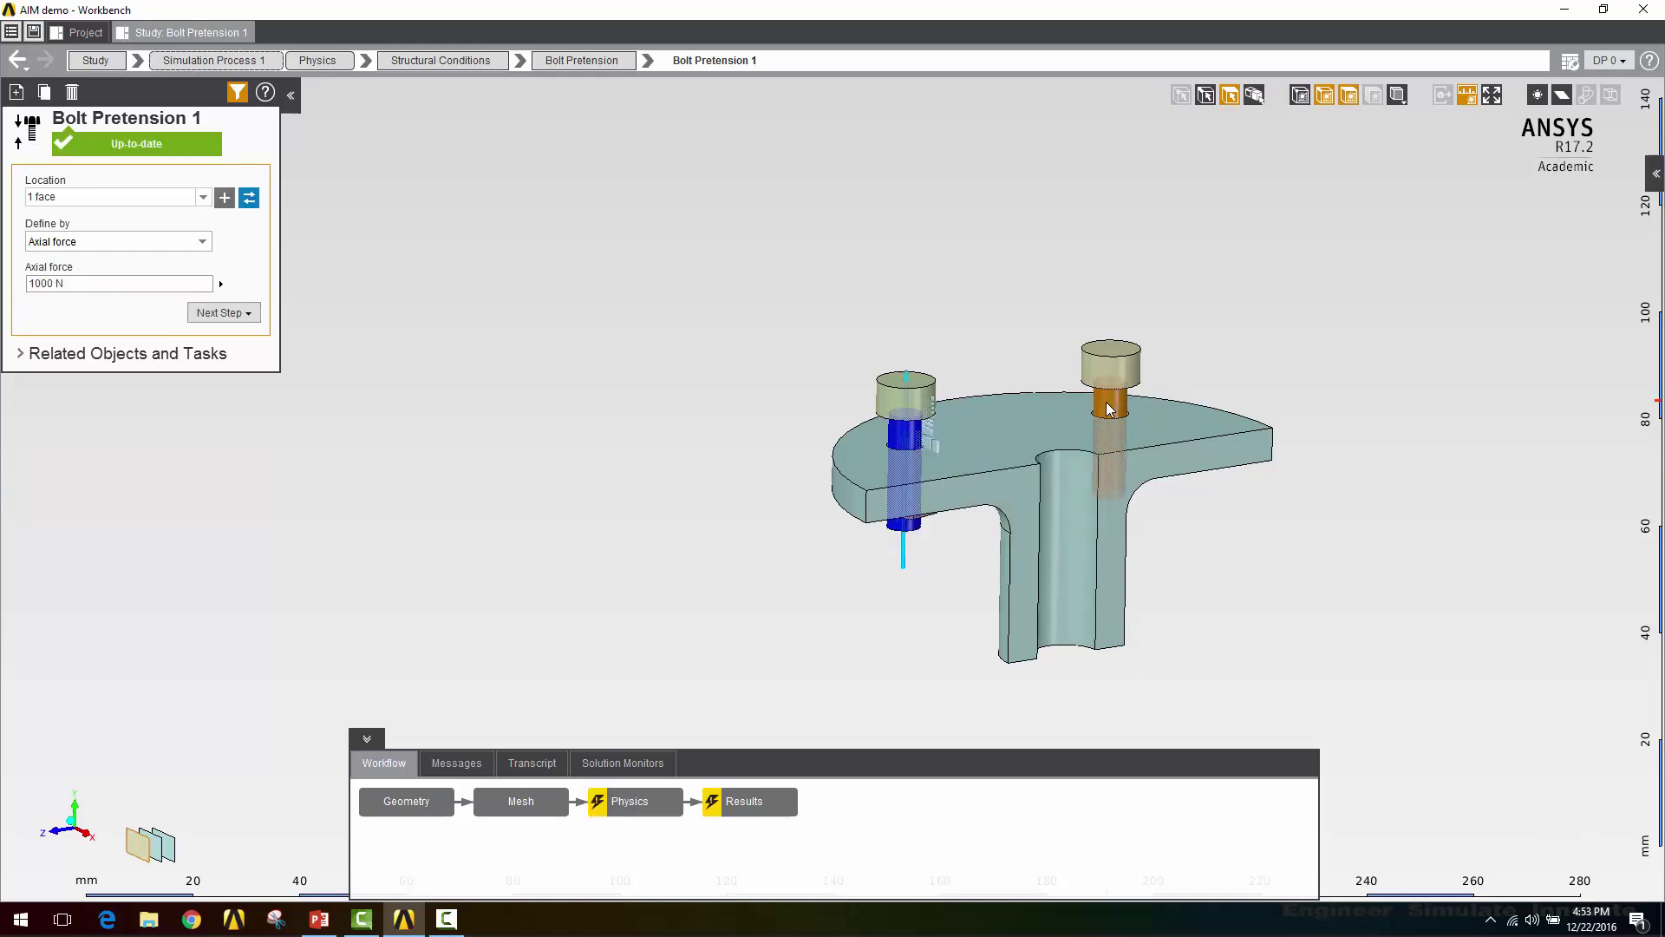
right_click(1108, 406)
mouse_move(1176, 447)
mouse_move(1380, 484)
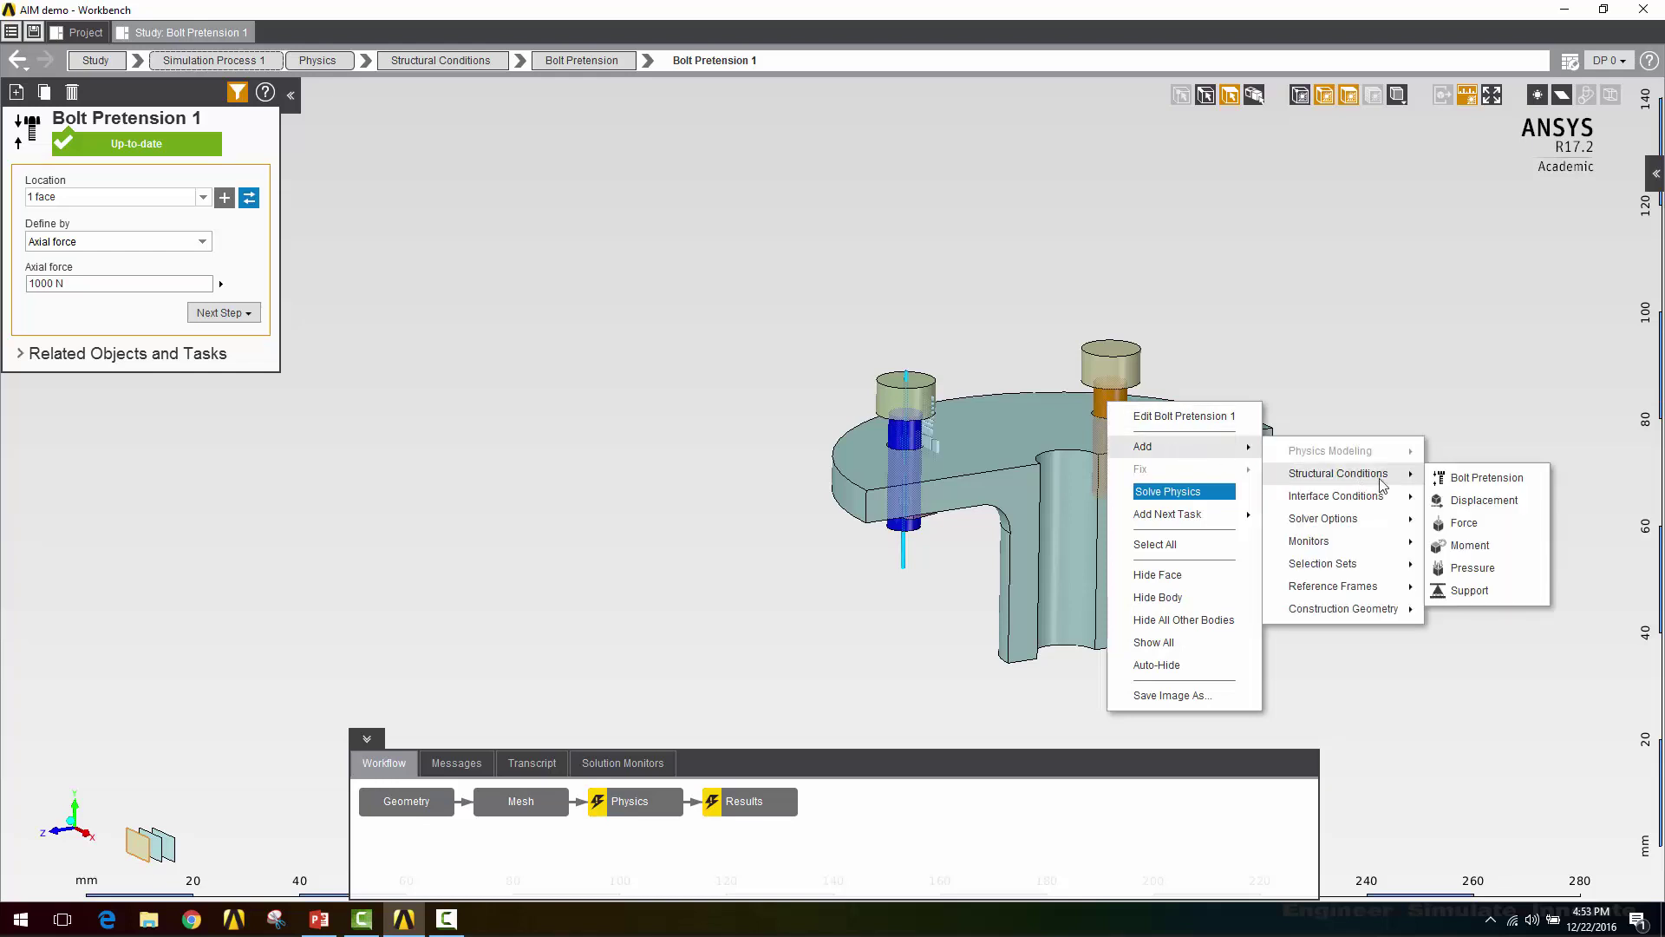
click(1439, 477)
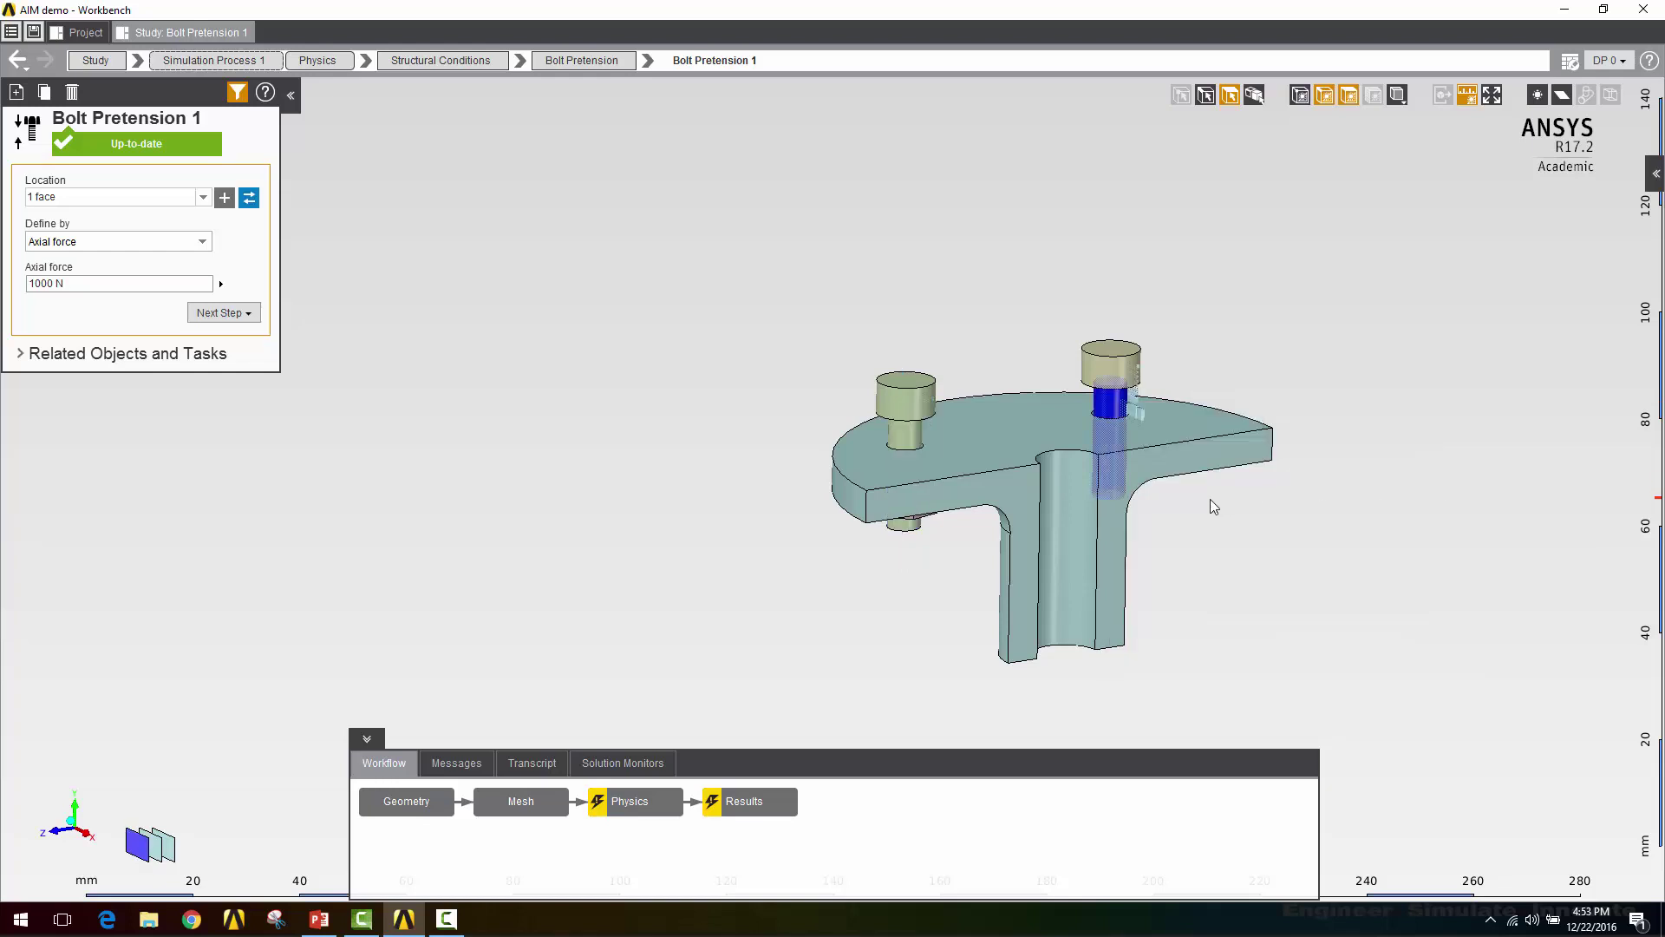
text(1)
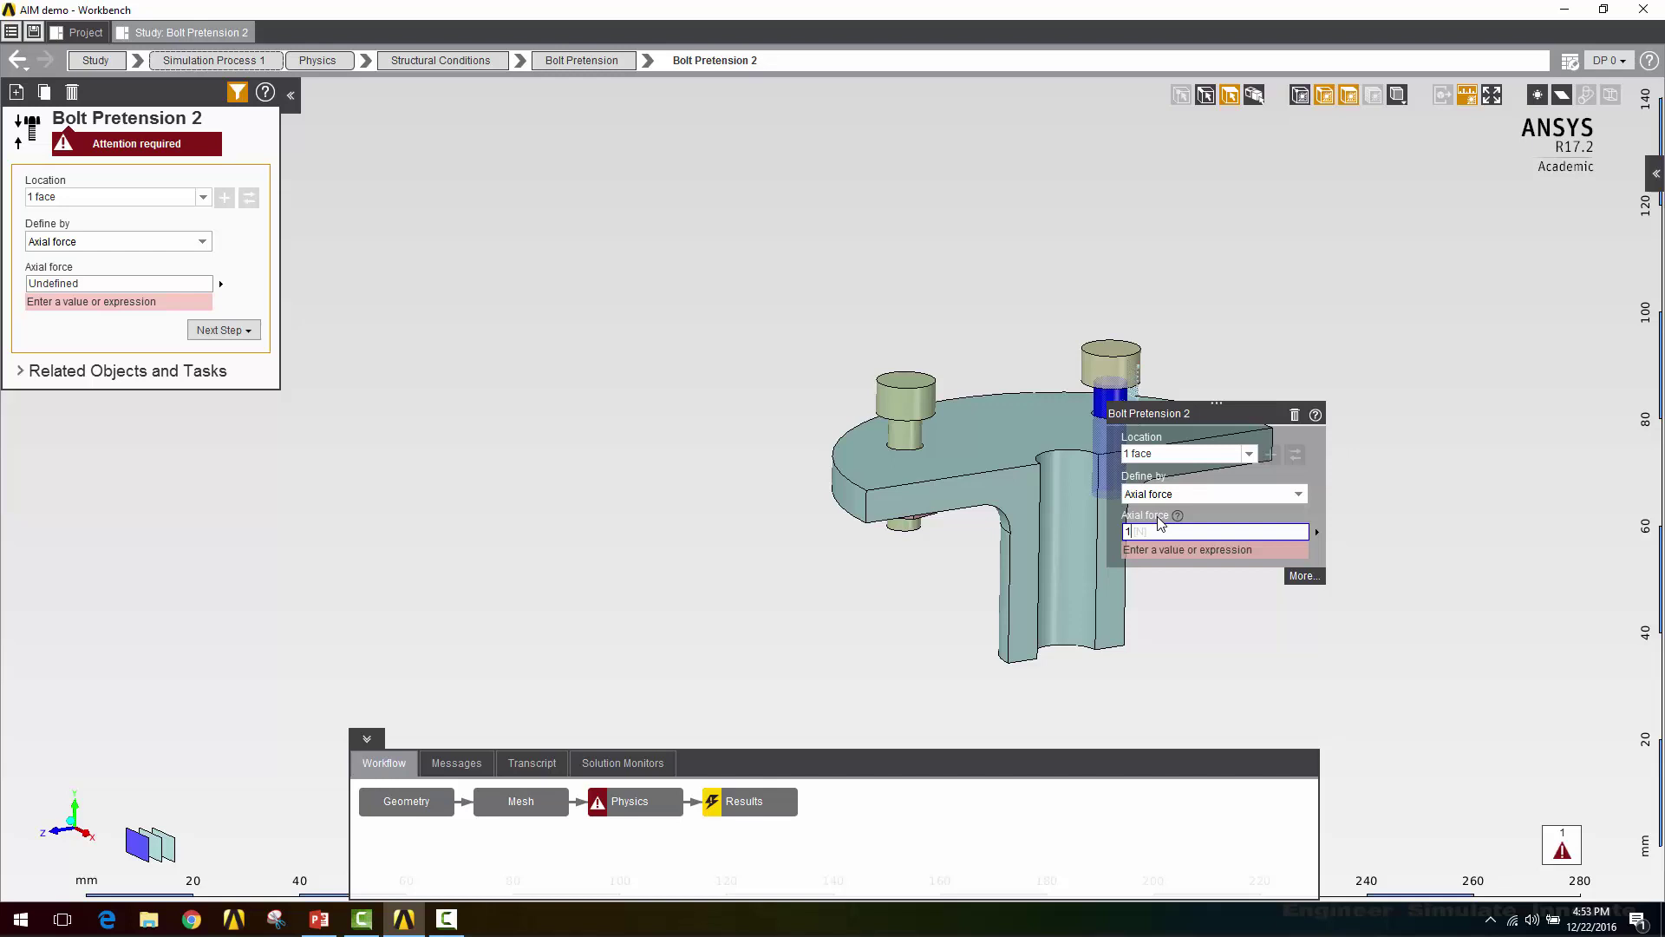
text(000)
key(Return)
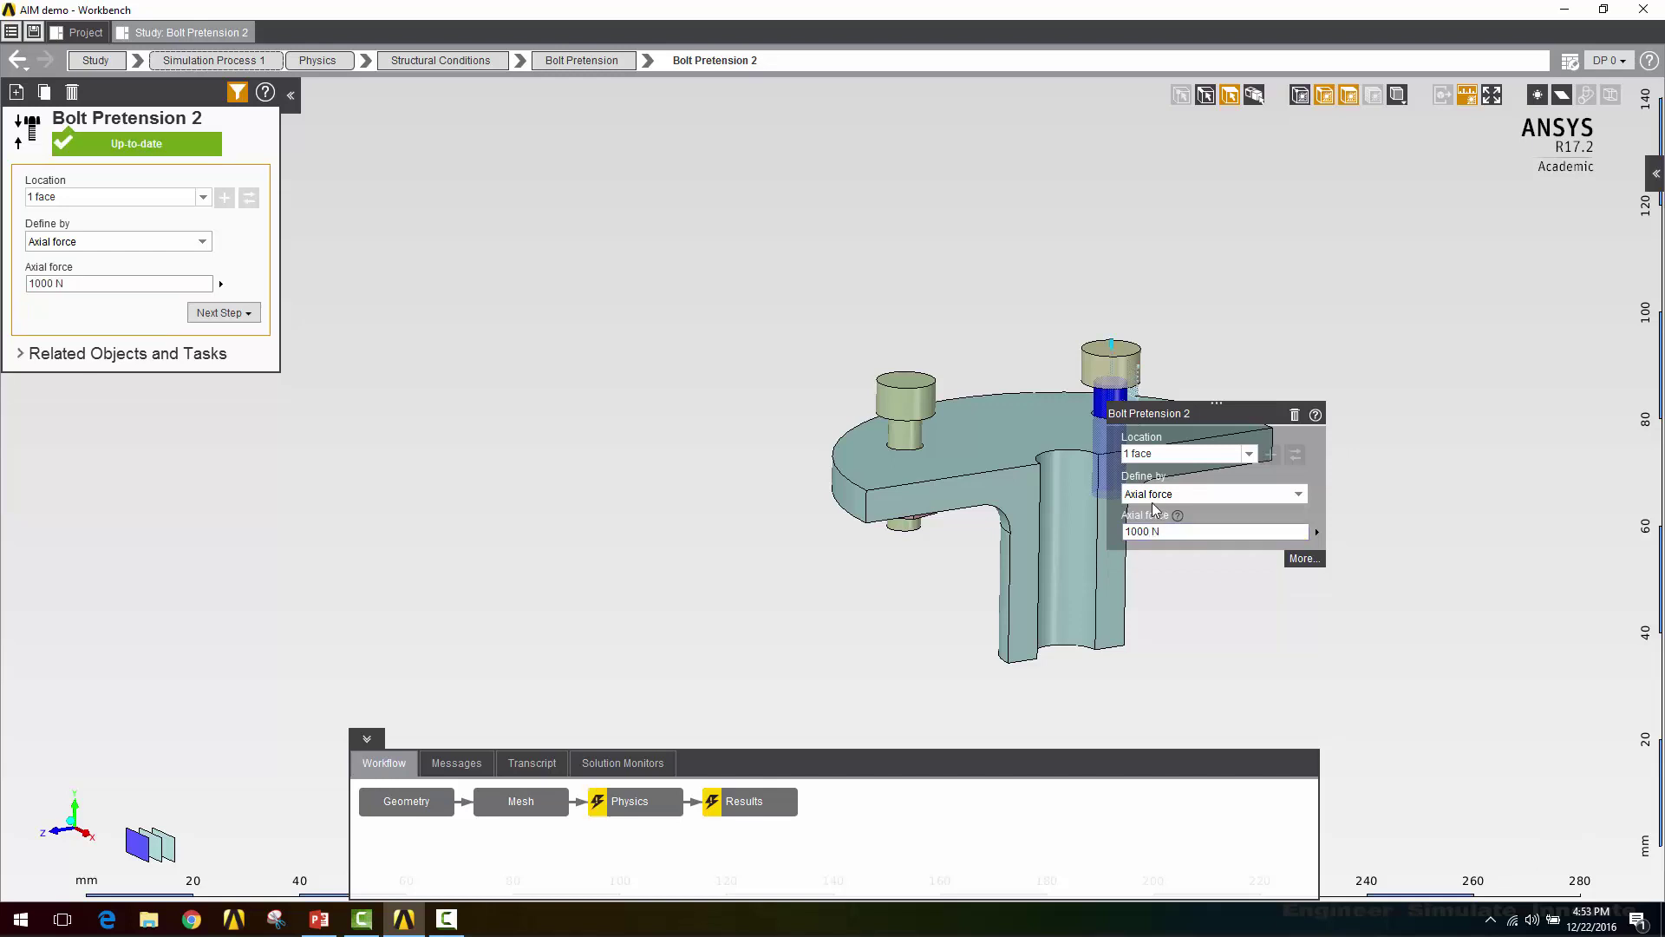
right_click(685, 373)
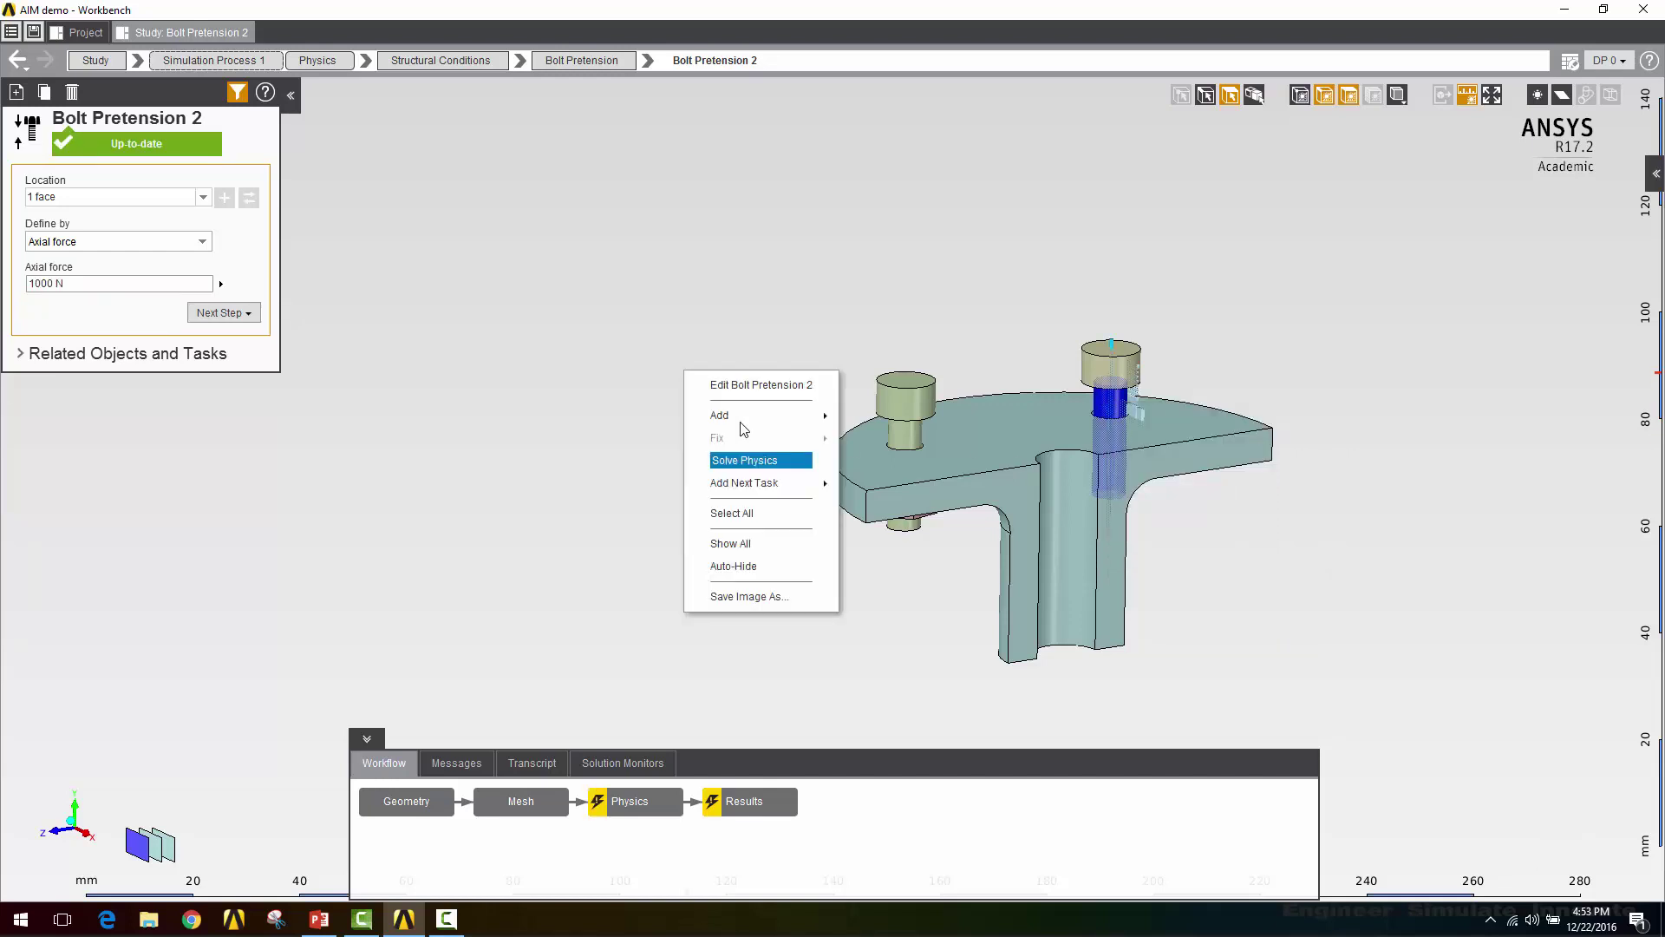
click(737, 544)
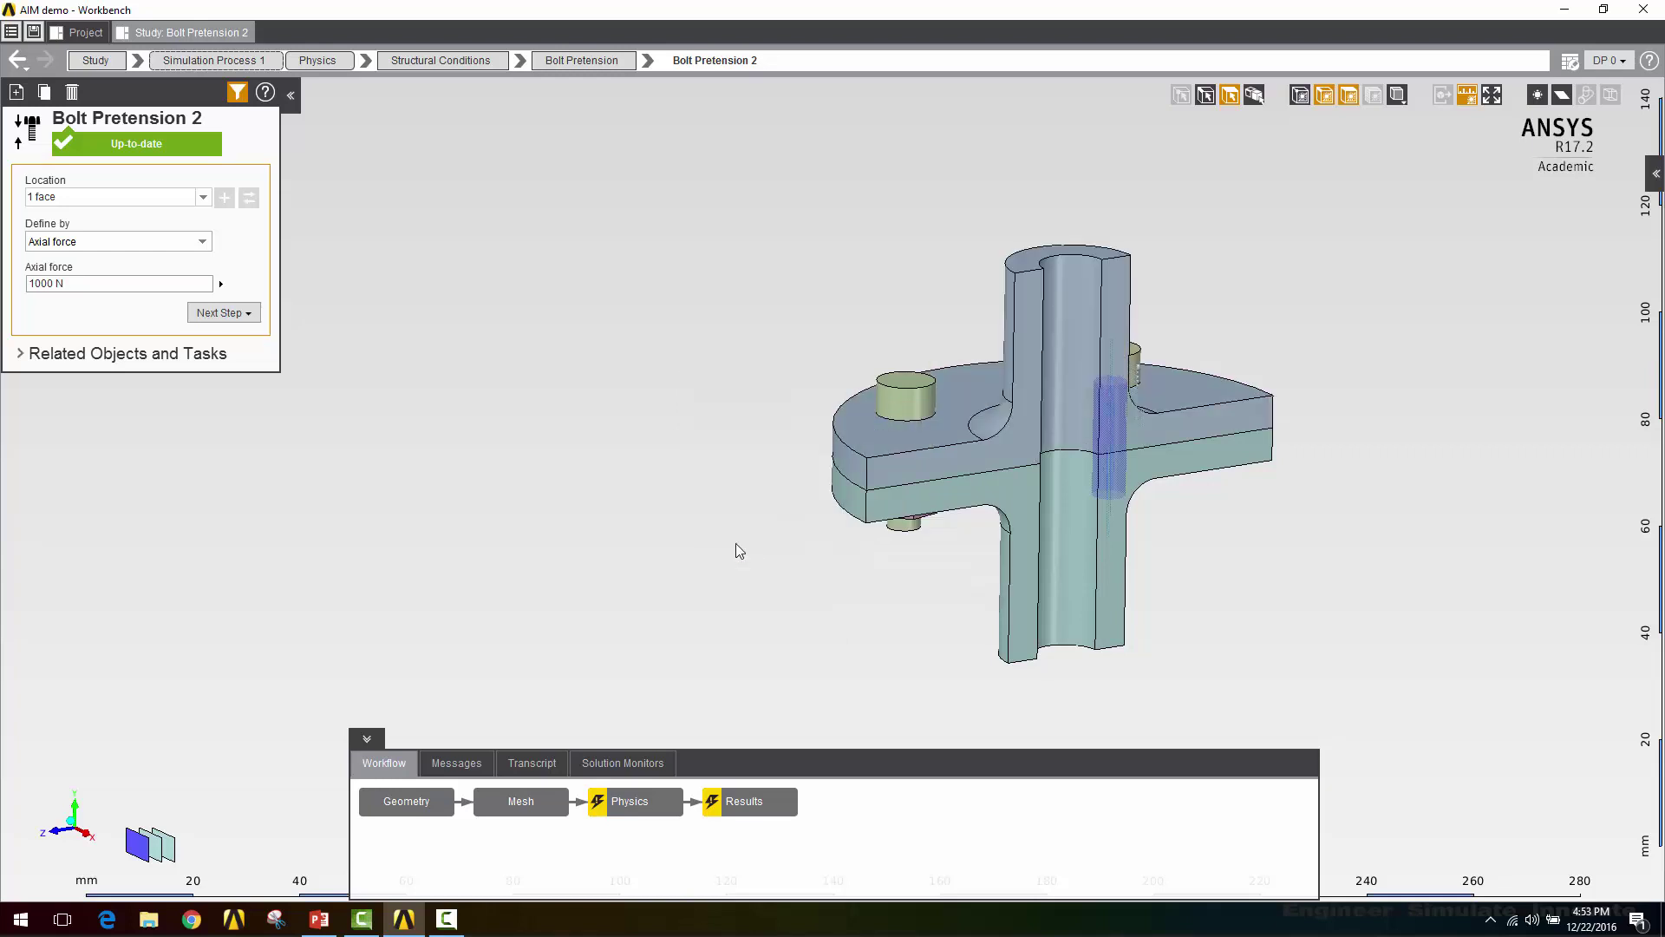
Open the Physics Interface Conditions list showing Interface Generator 1 and Contacts 1–9.
click(312, 63)
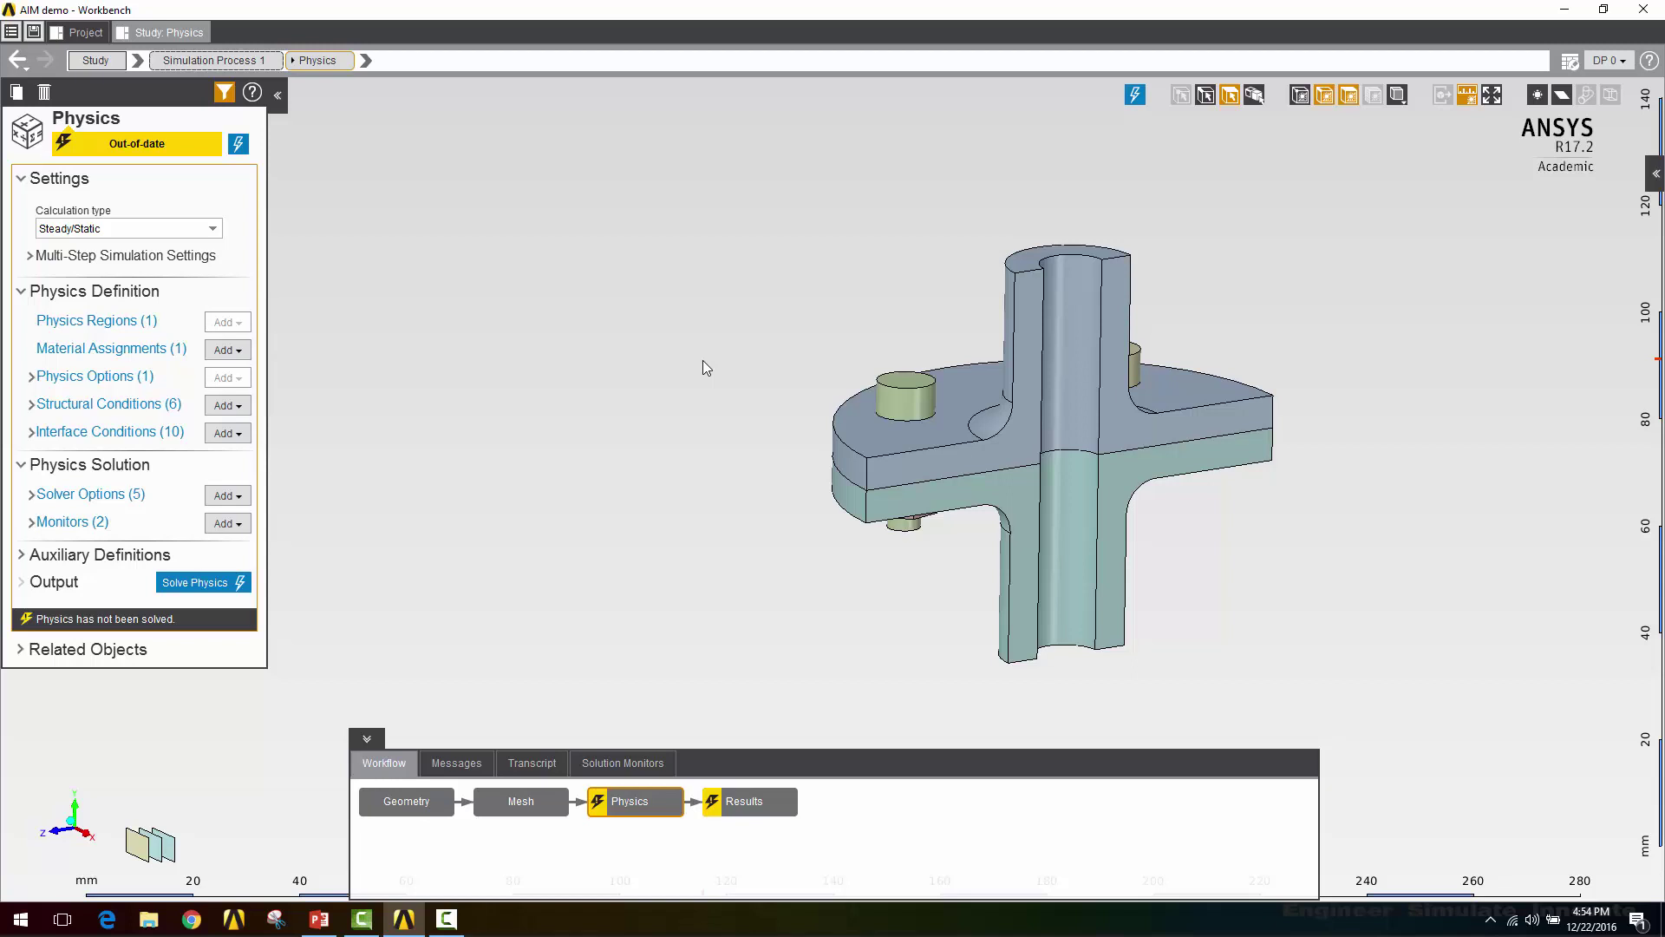
click(99, 438)
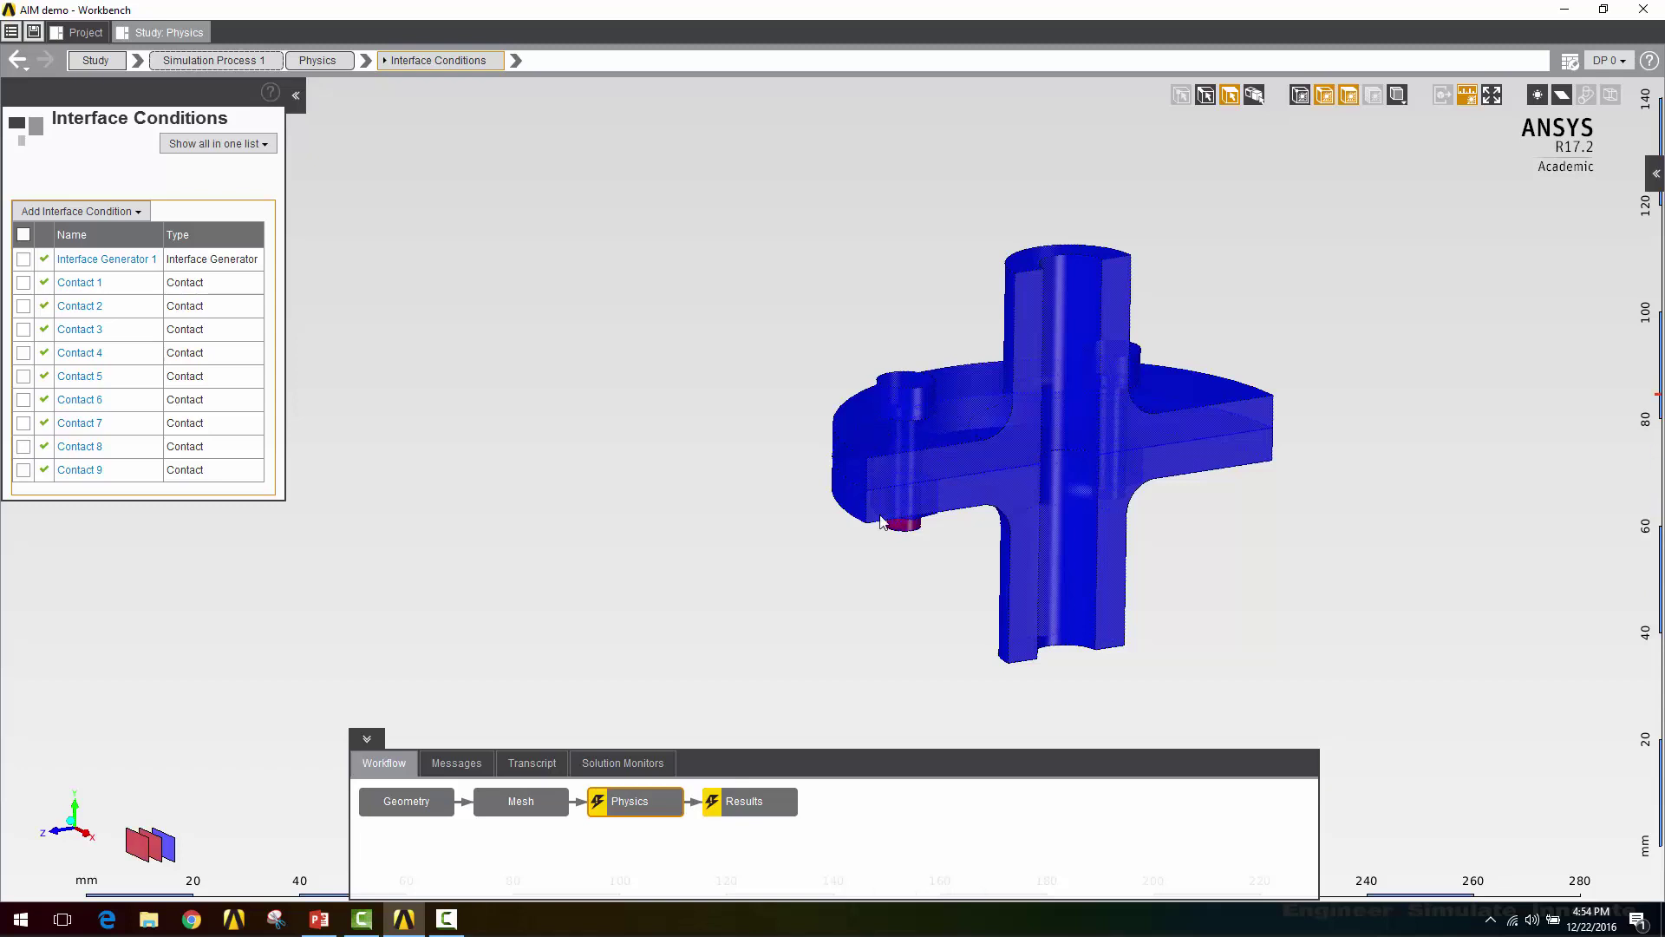
Set Interface Generator 1 to a Manual 0.05 mm tolerance, regenerate, and list the seven contacts.
click(119, 262)
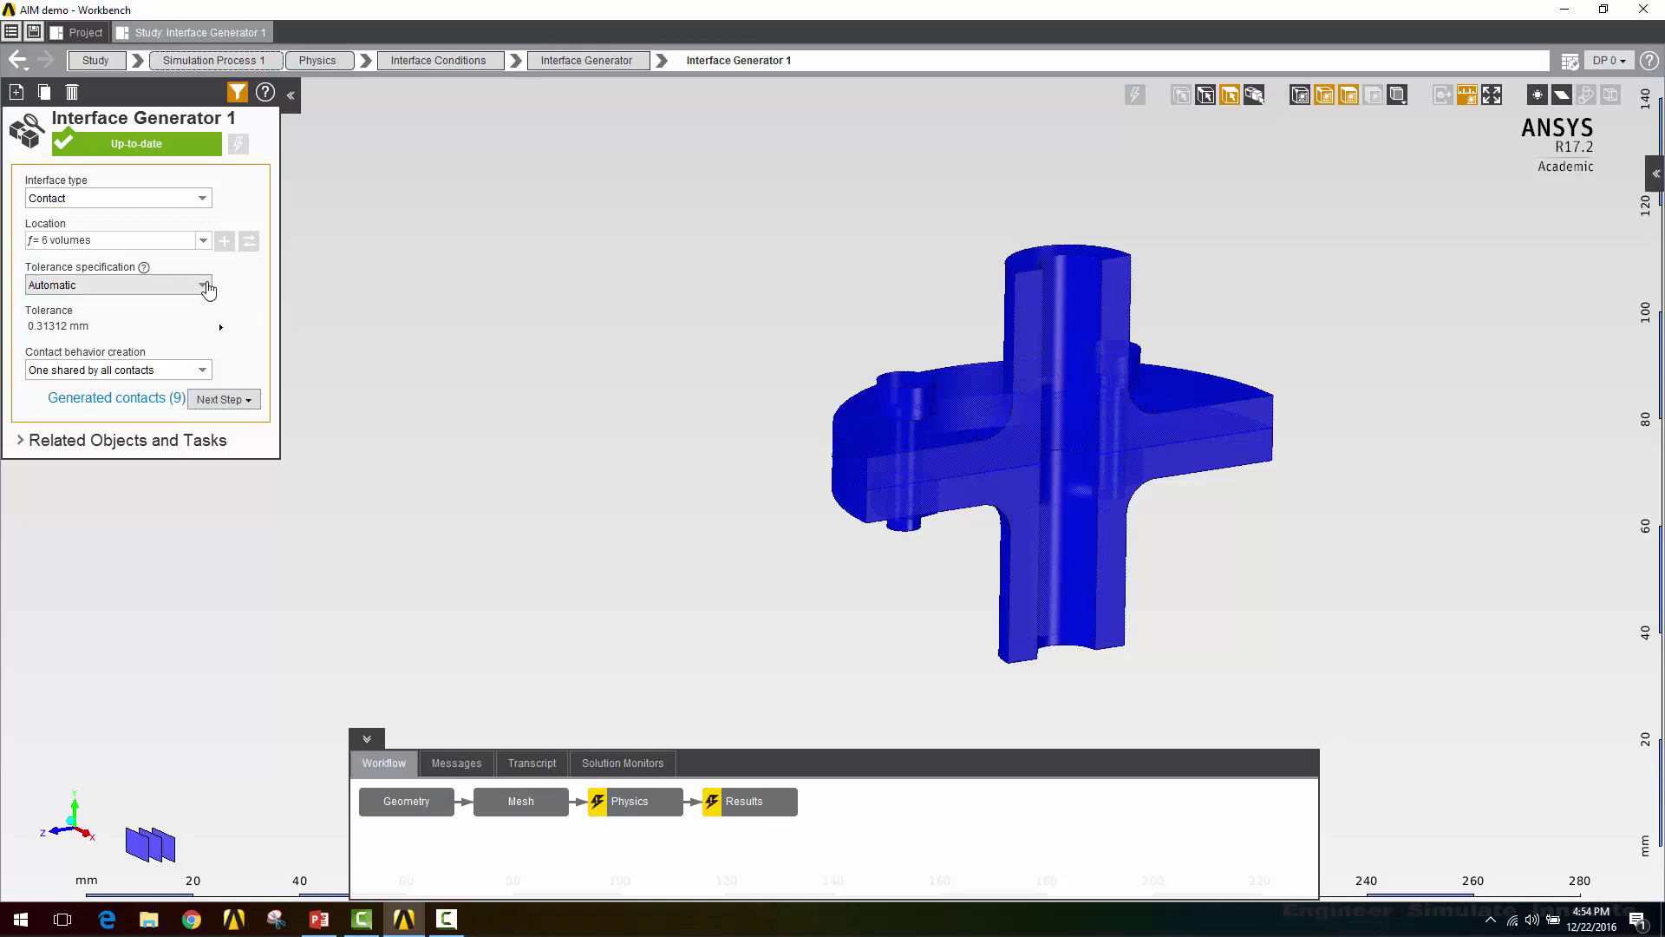
click(202, 284)
click(57, 327)
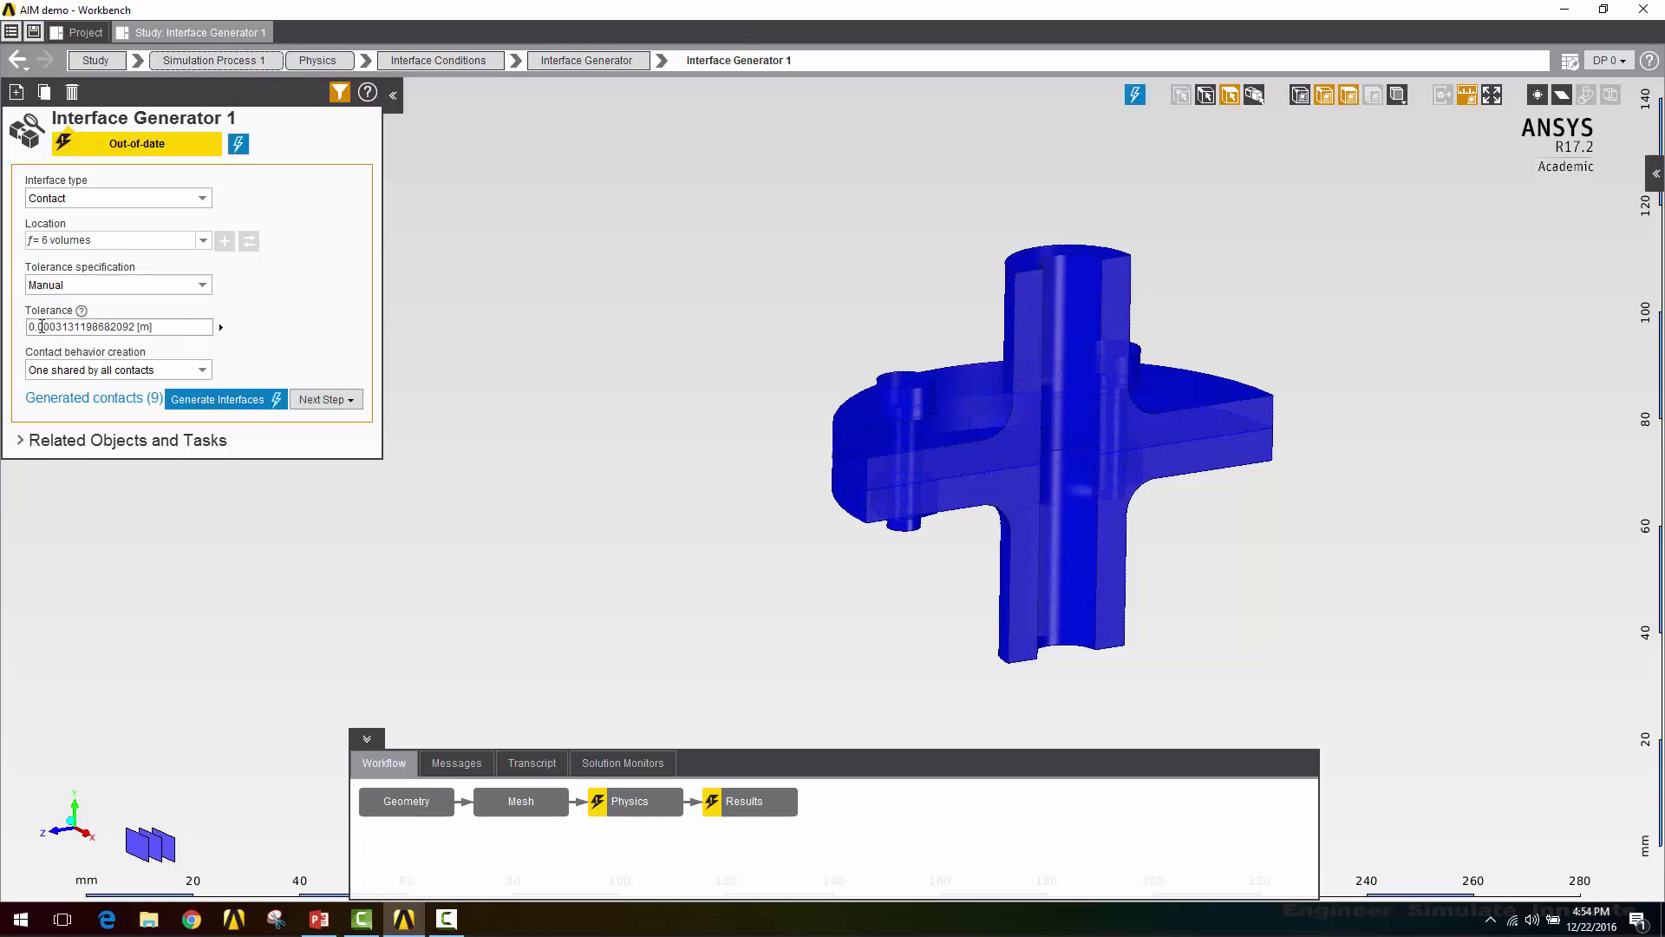
click(73, 328)
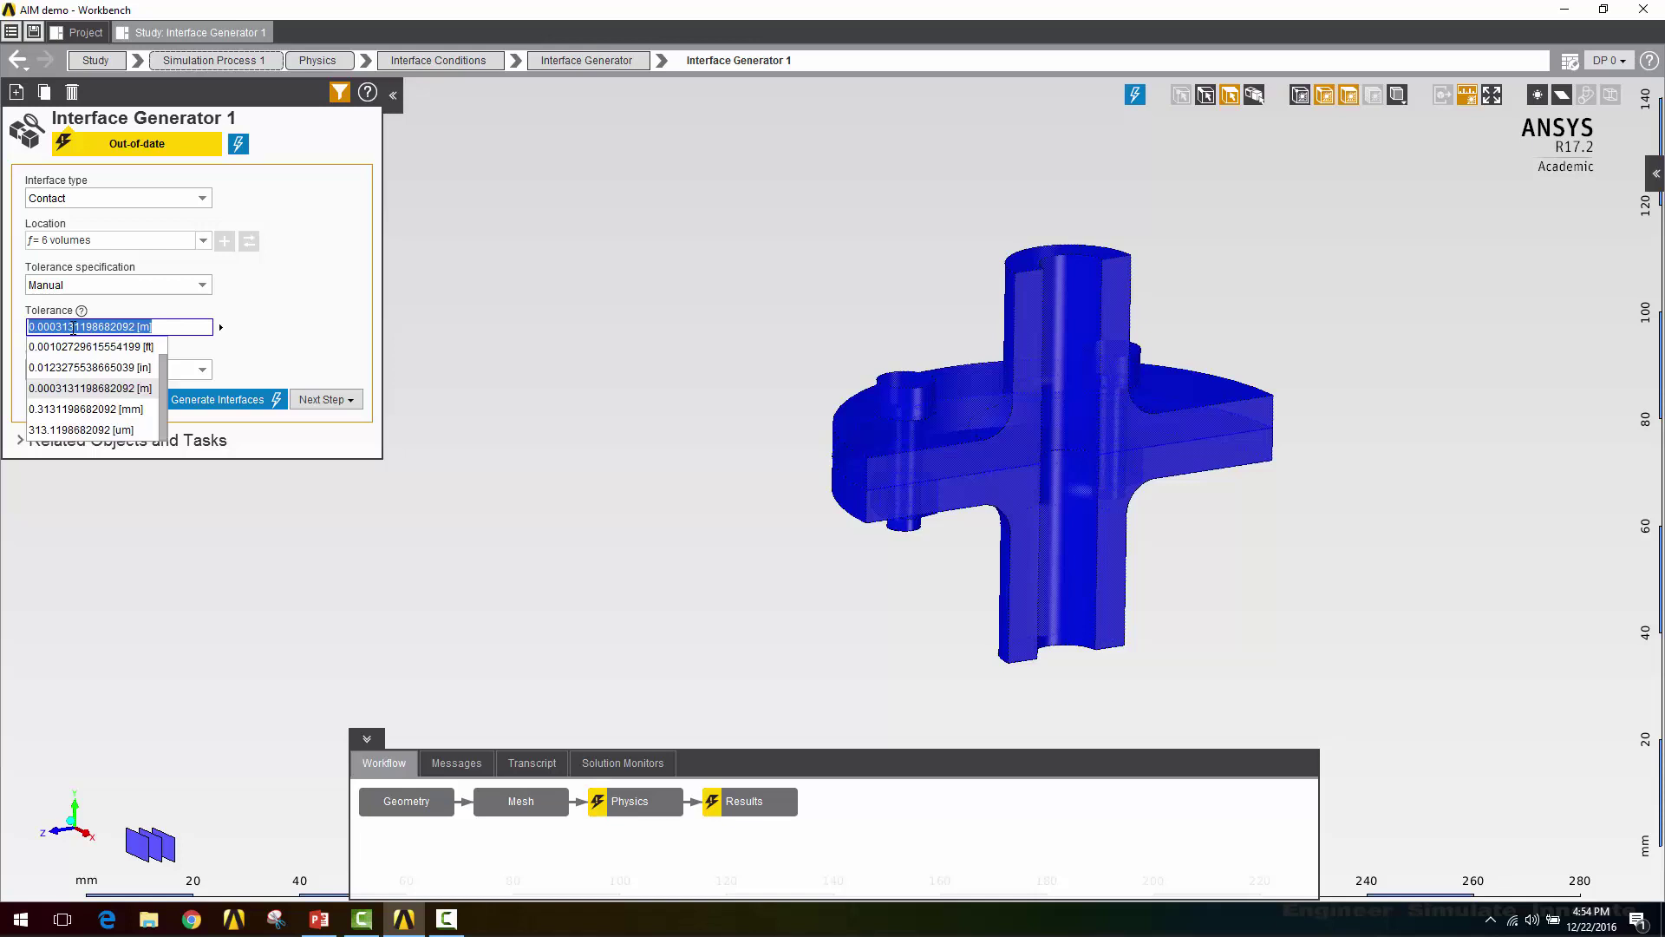
text(0.05)
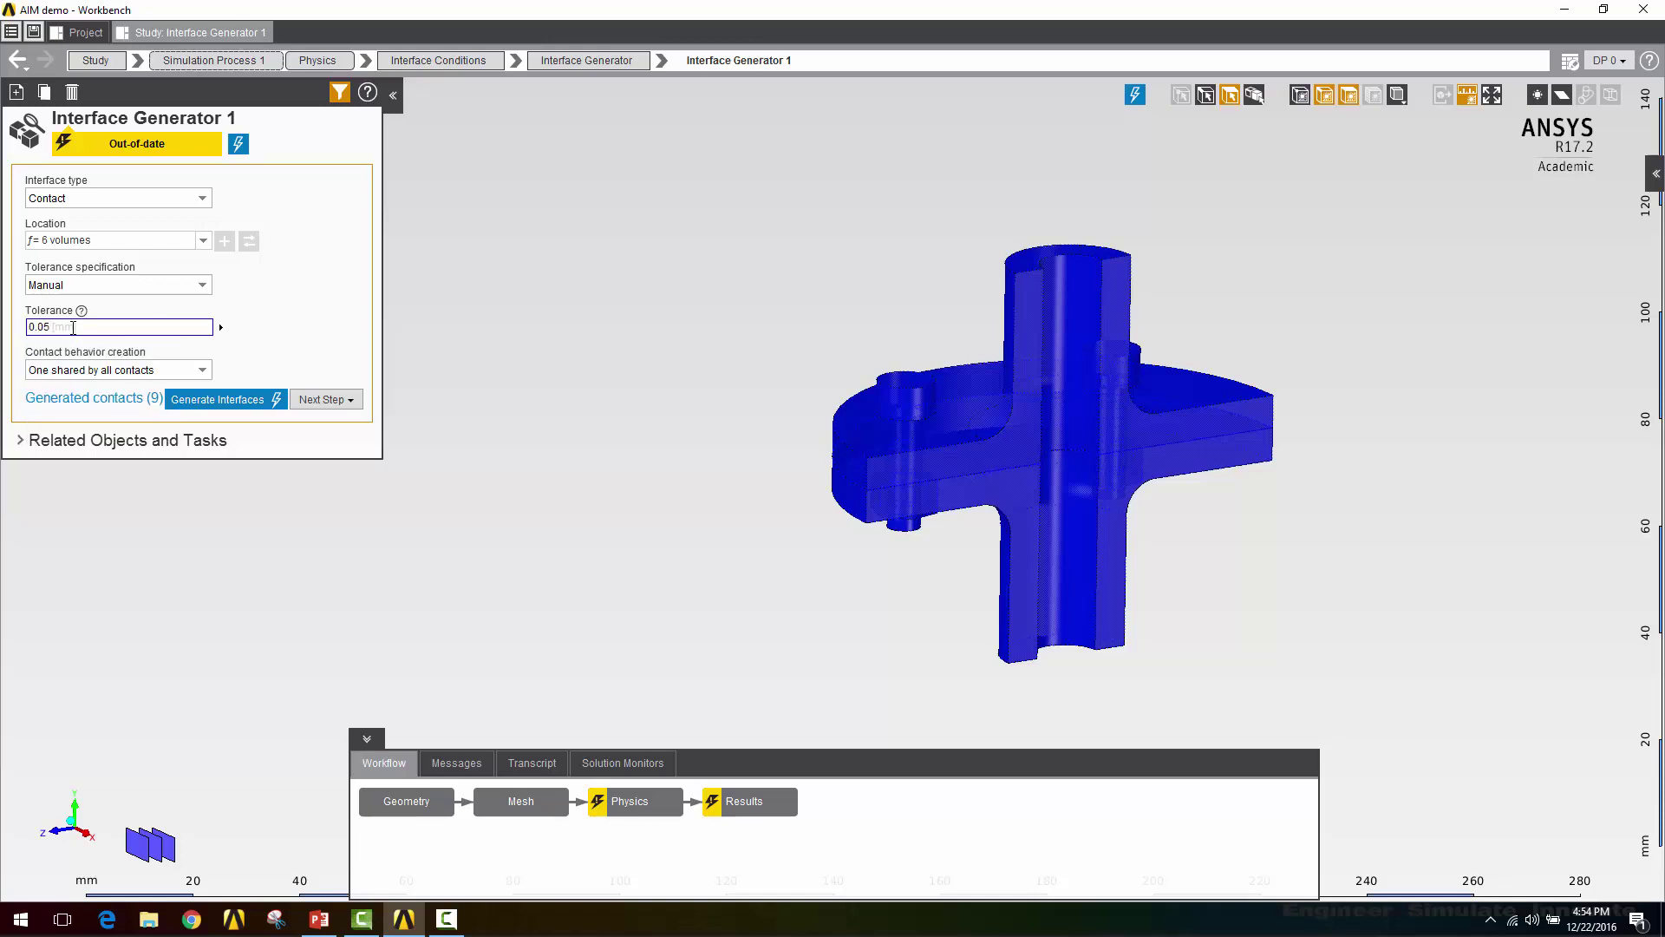
key(Return)
click(221, 398)
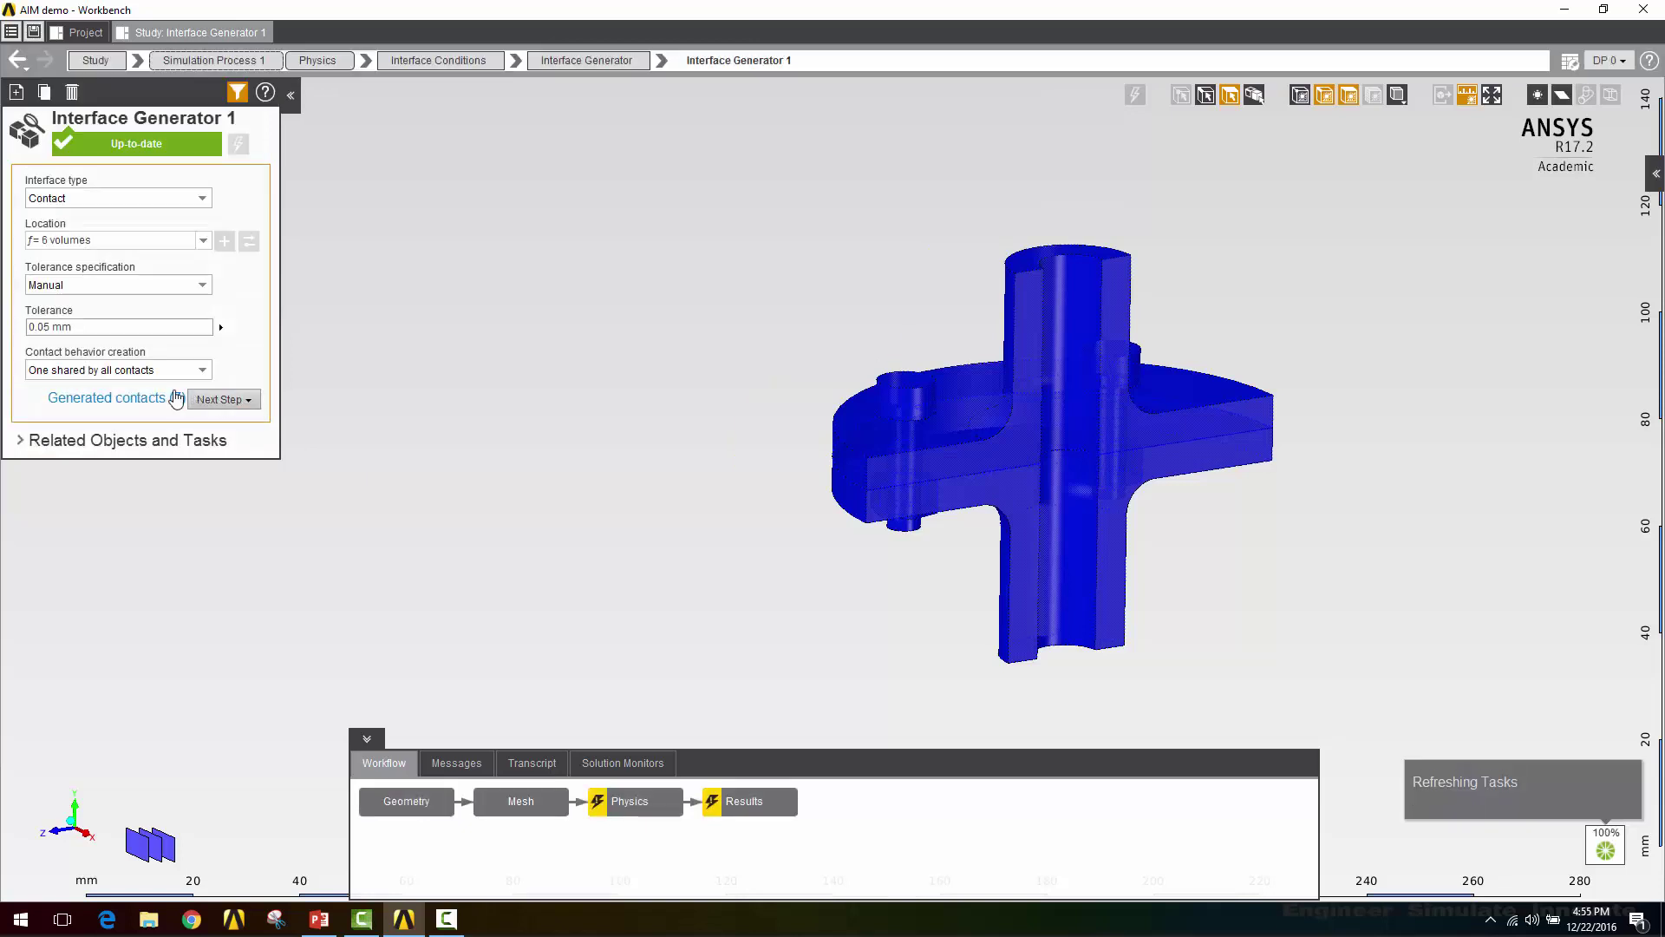
click(148, 398)
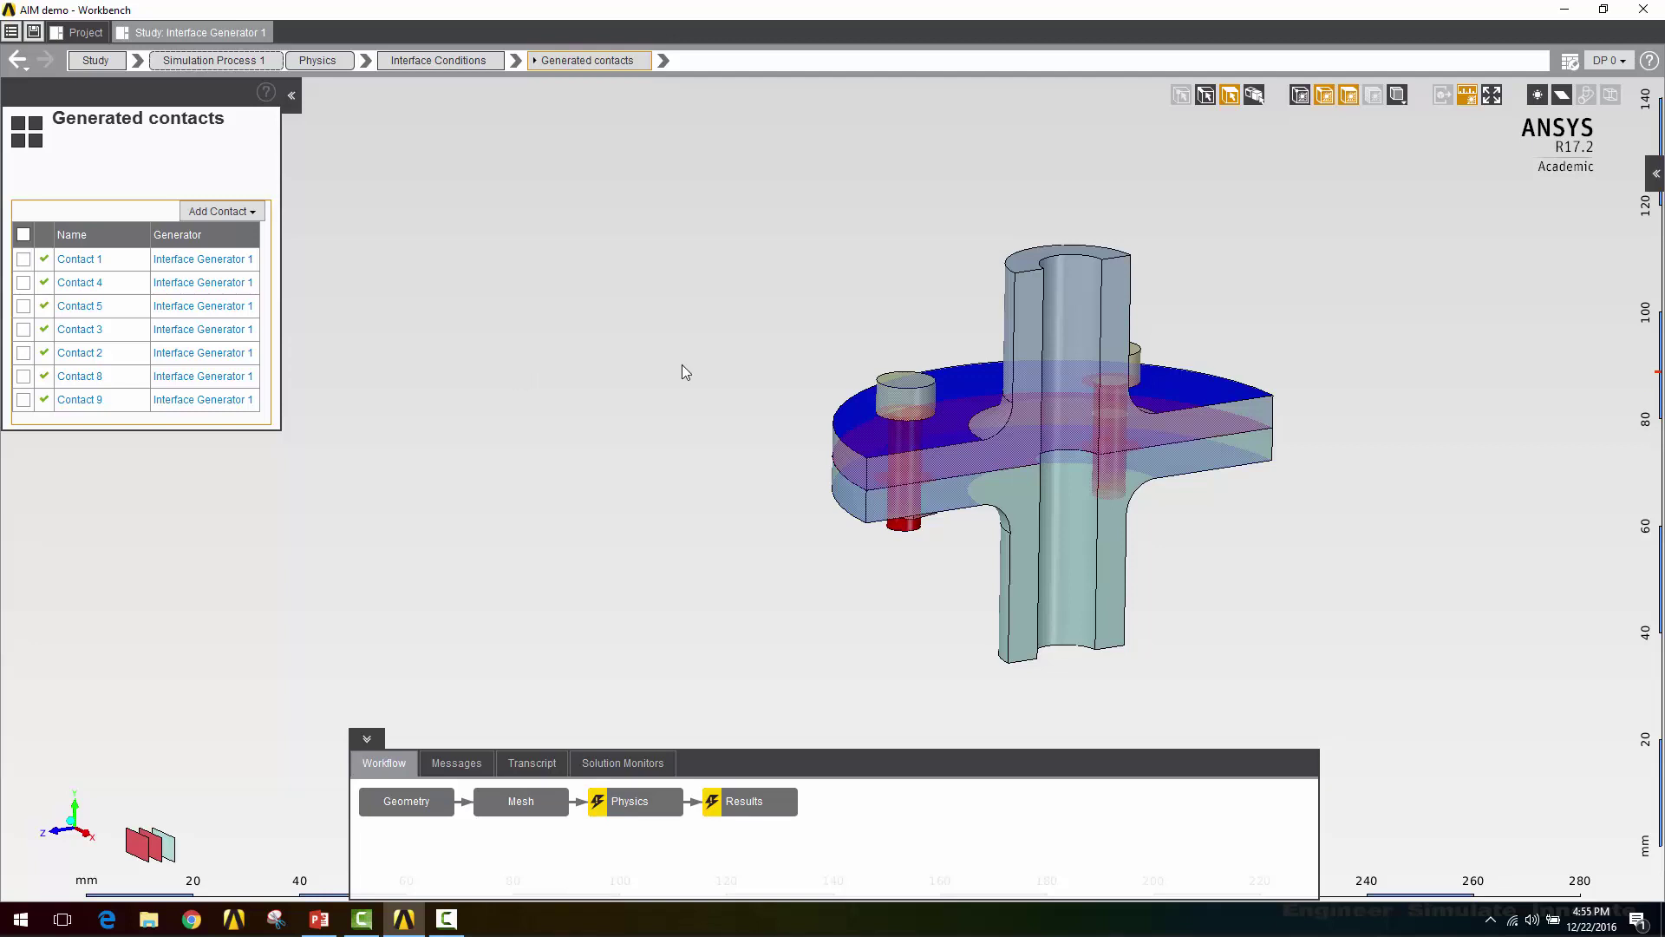
Create a new Frictional contact behaviour for Contact 1 with friction coefficient 0.1.
click(83, 263)
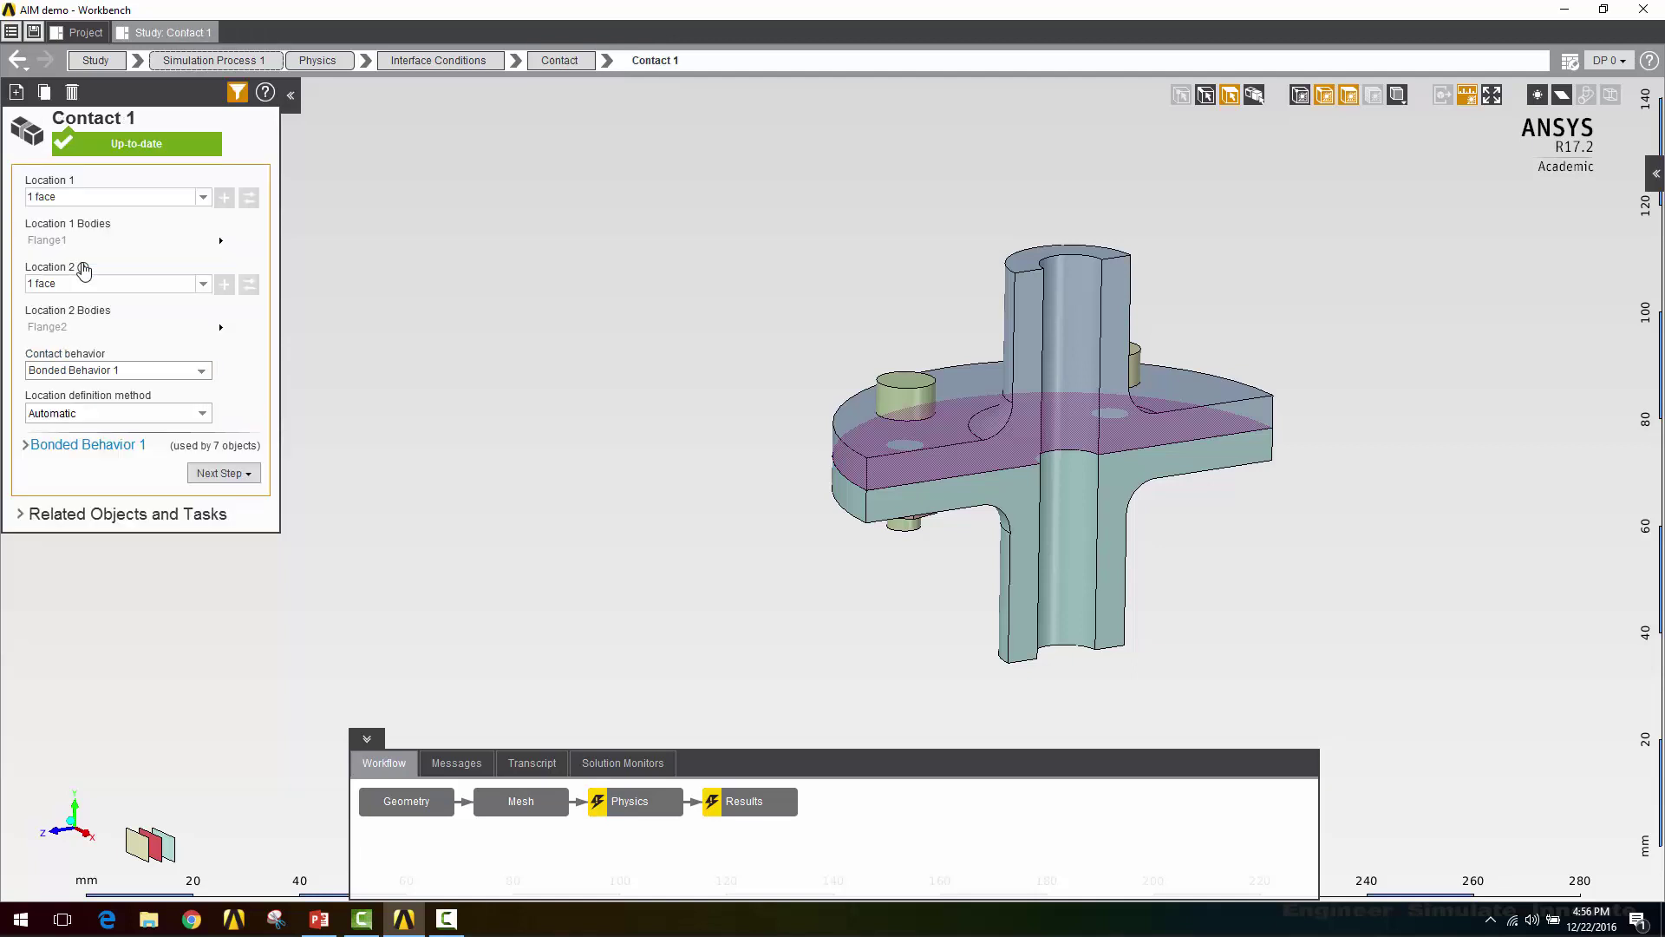
click(198, 372)
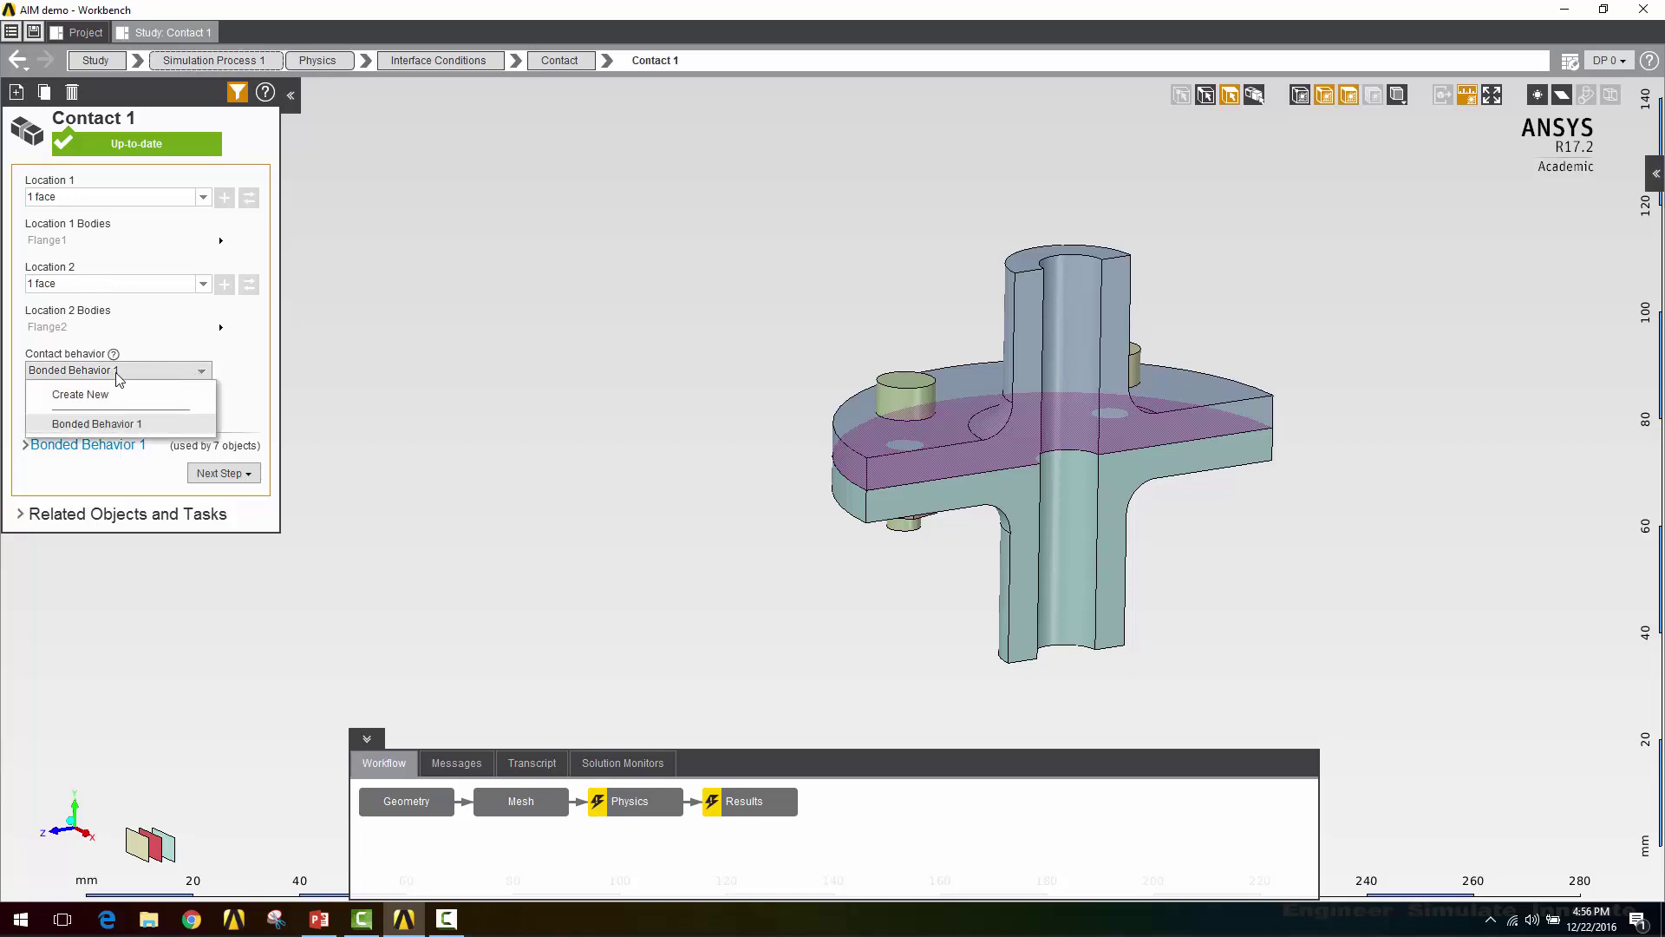
click(85, 395)
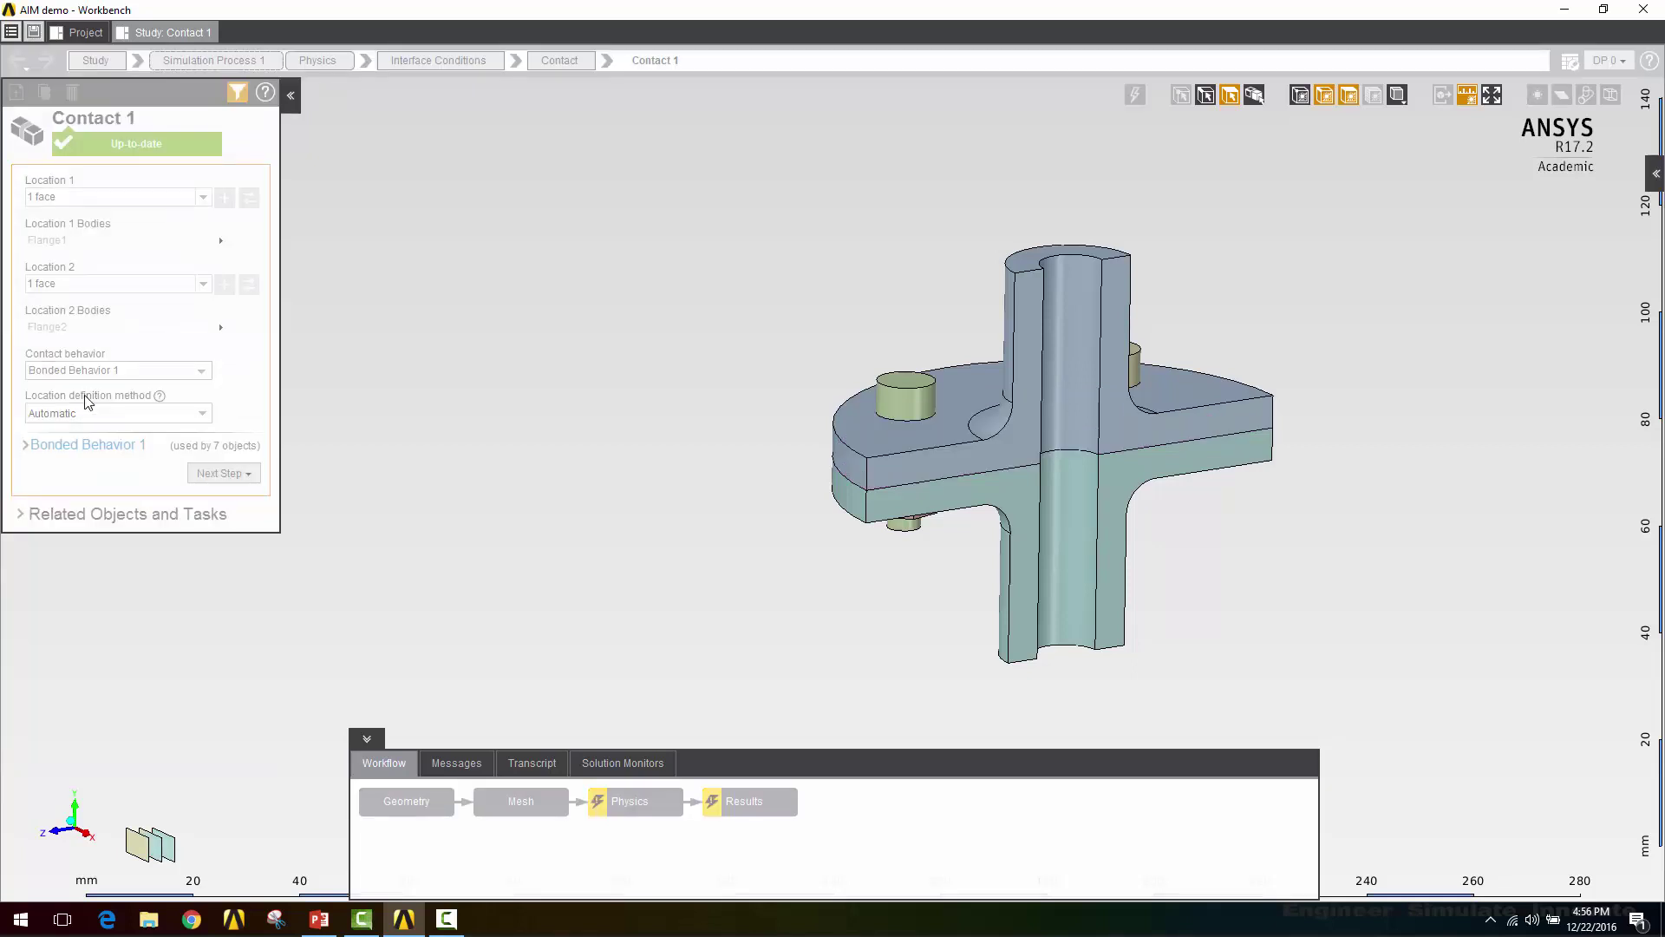
click(201, 198)
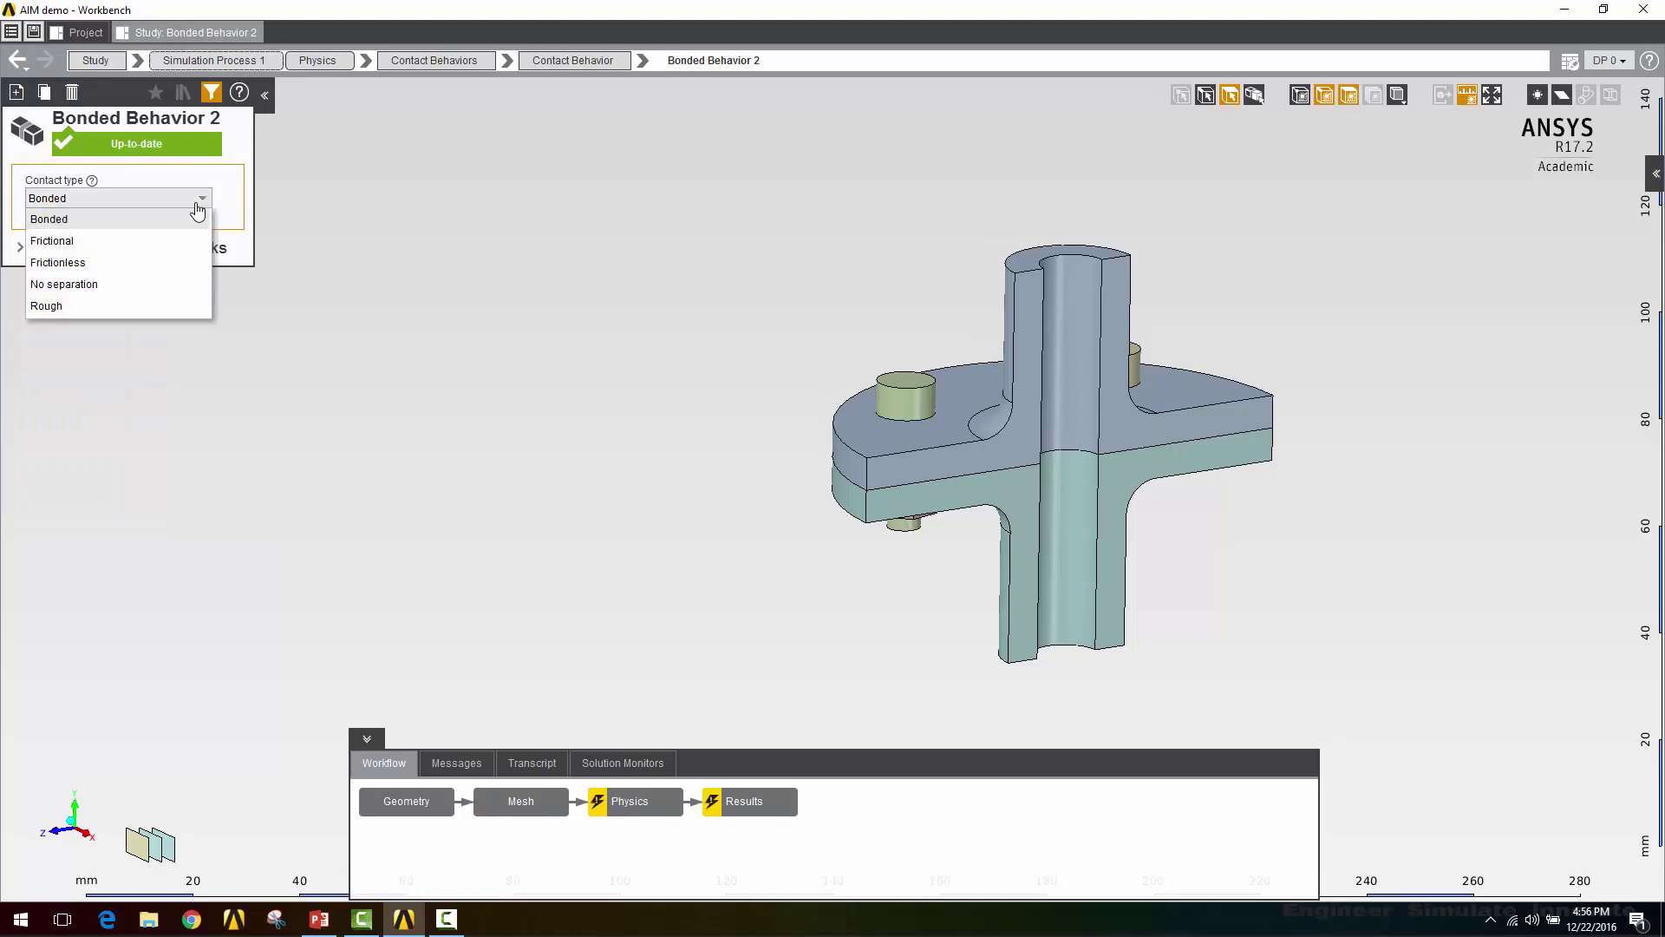
click(45, 246)
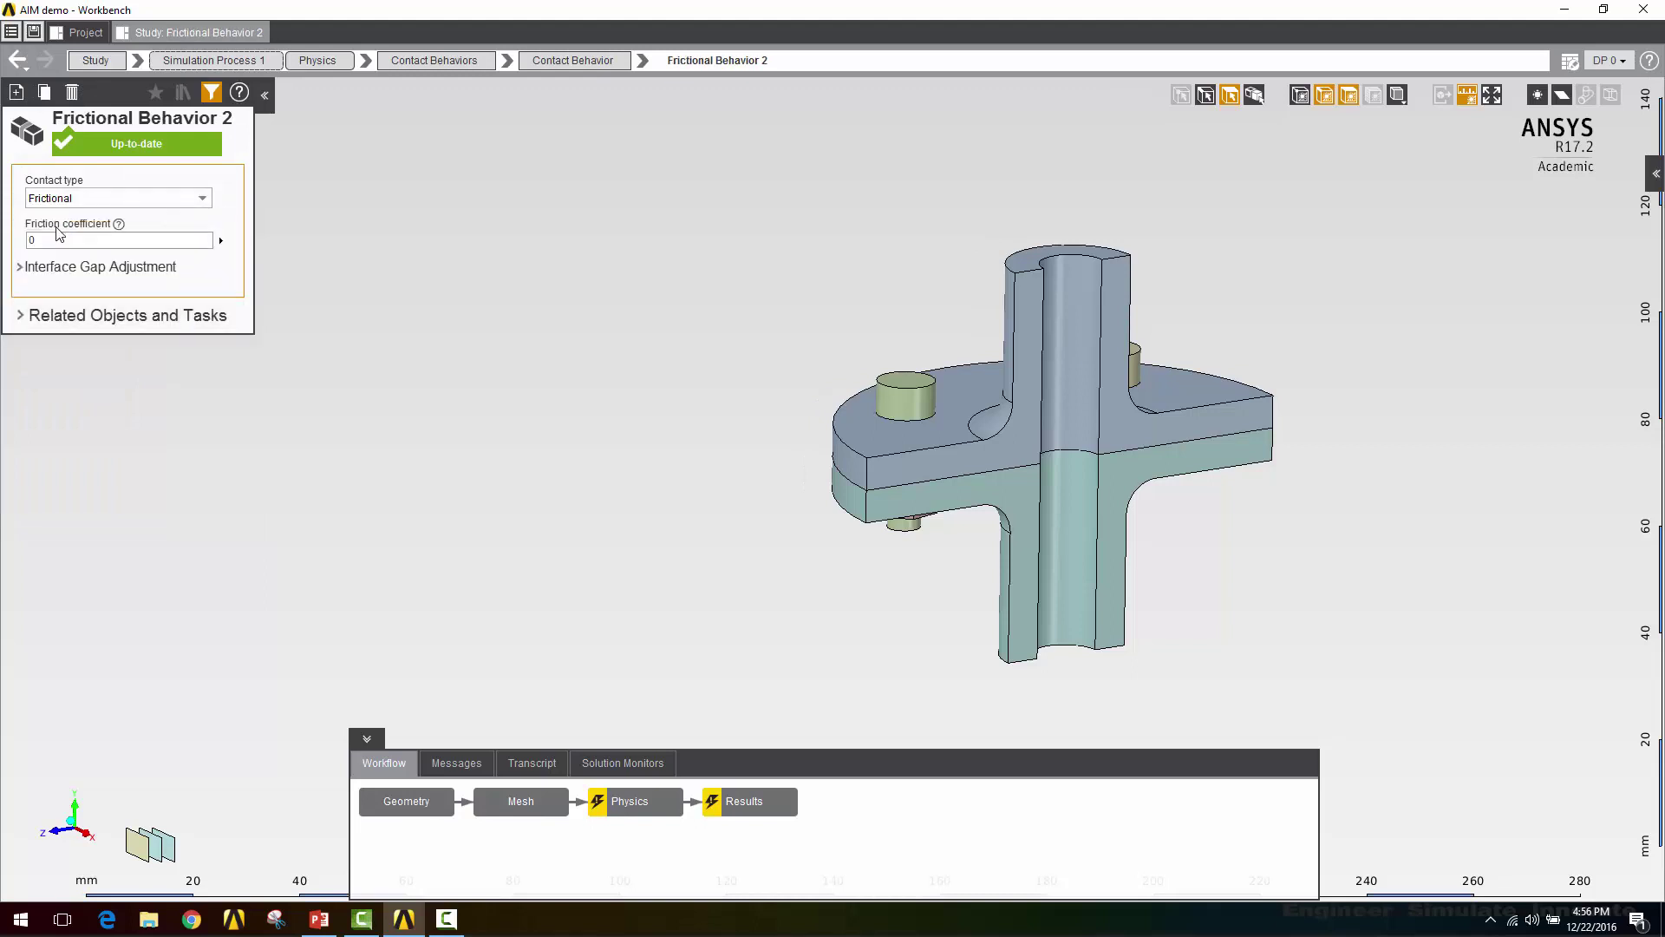
click(53, 240)
text(0.1)
key(Return)
Return to Physics and open the Simulation Step Manager from Multi-Step Simulation Settings.
click(631, 805)
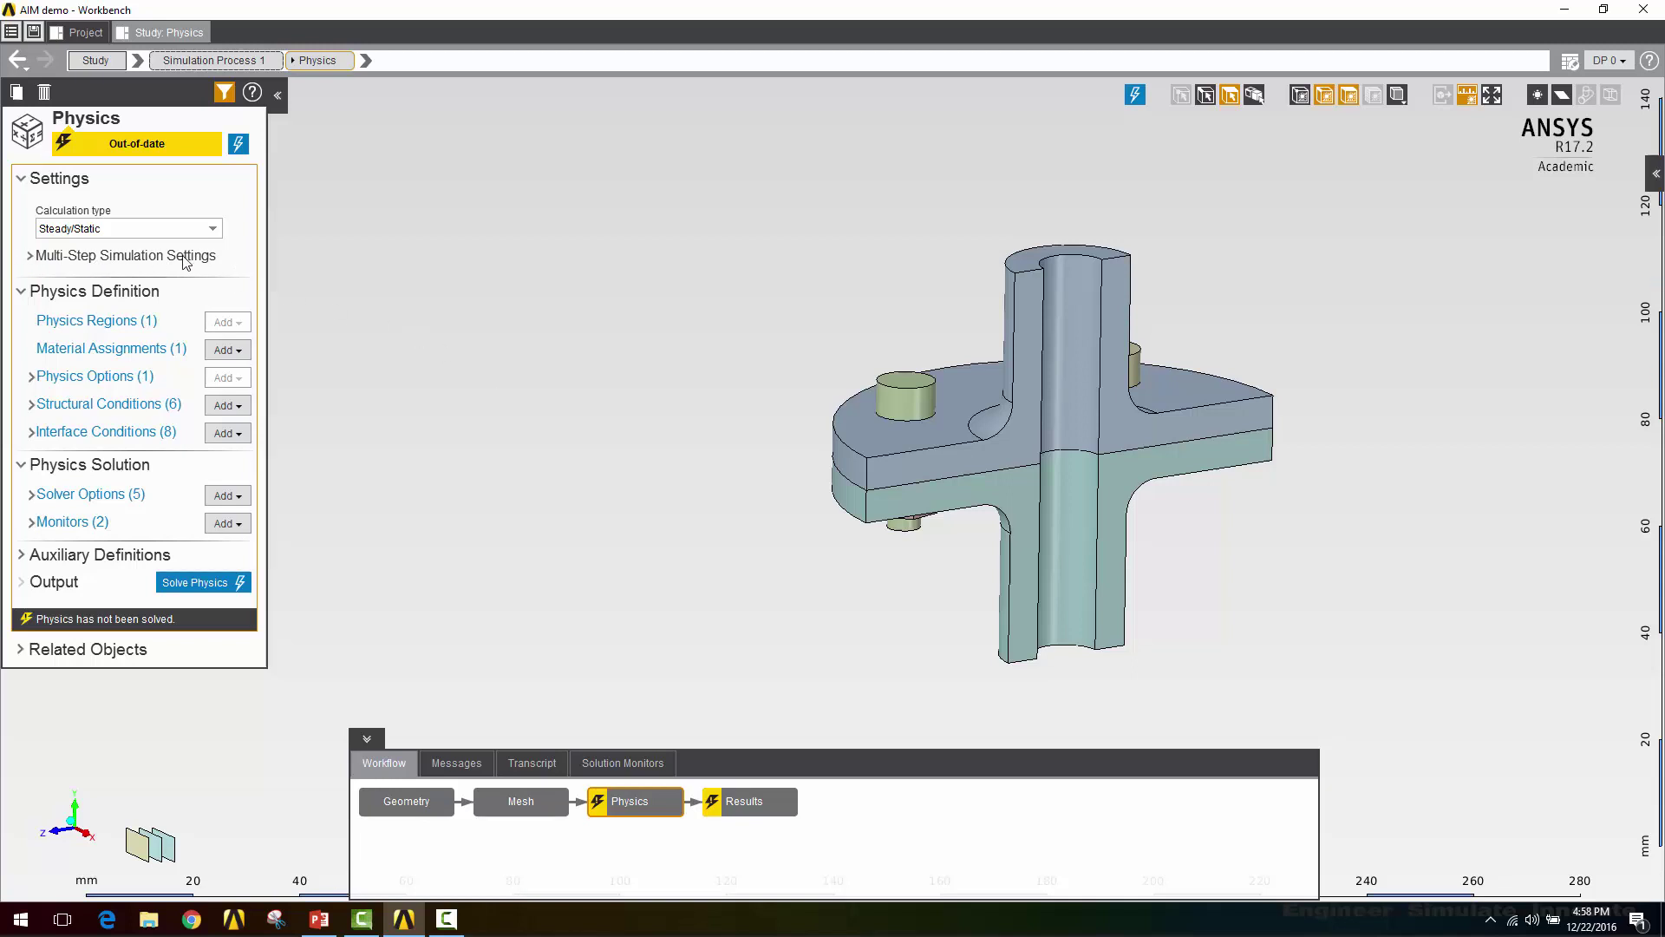
click(31, 255)
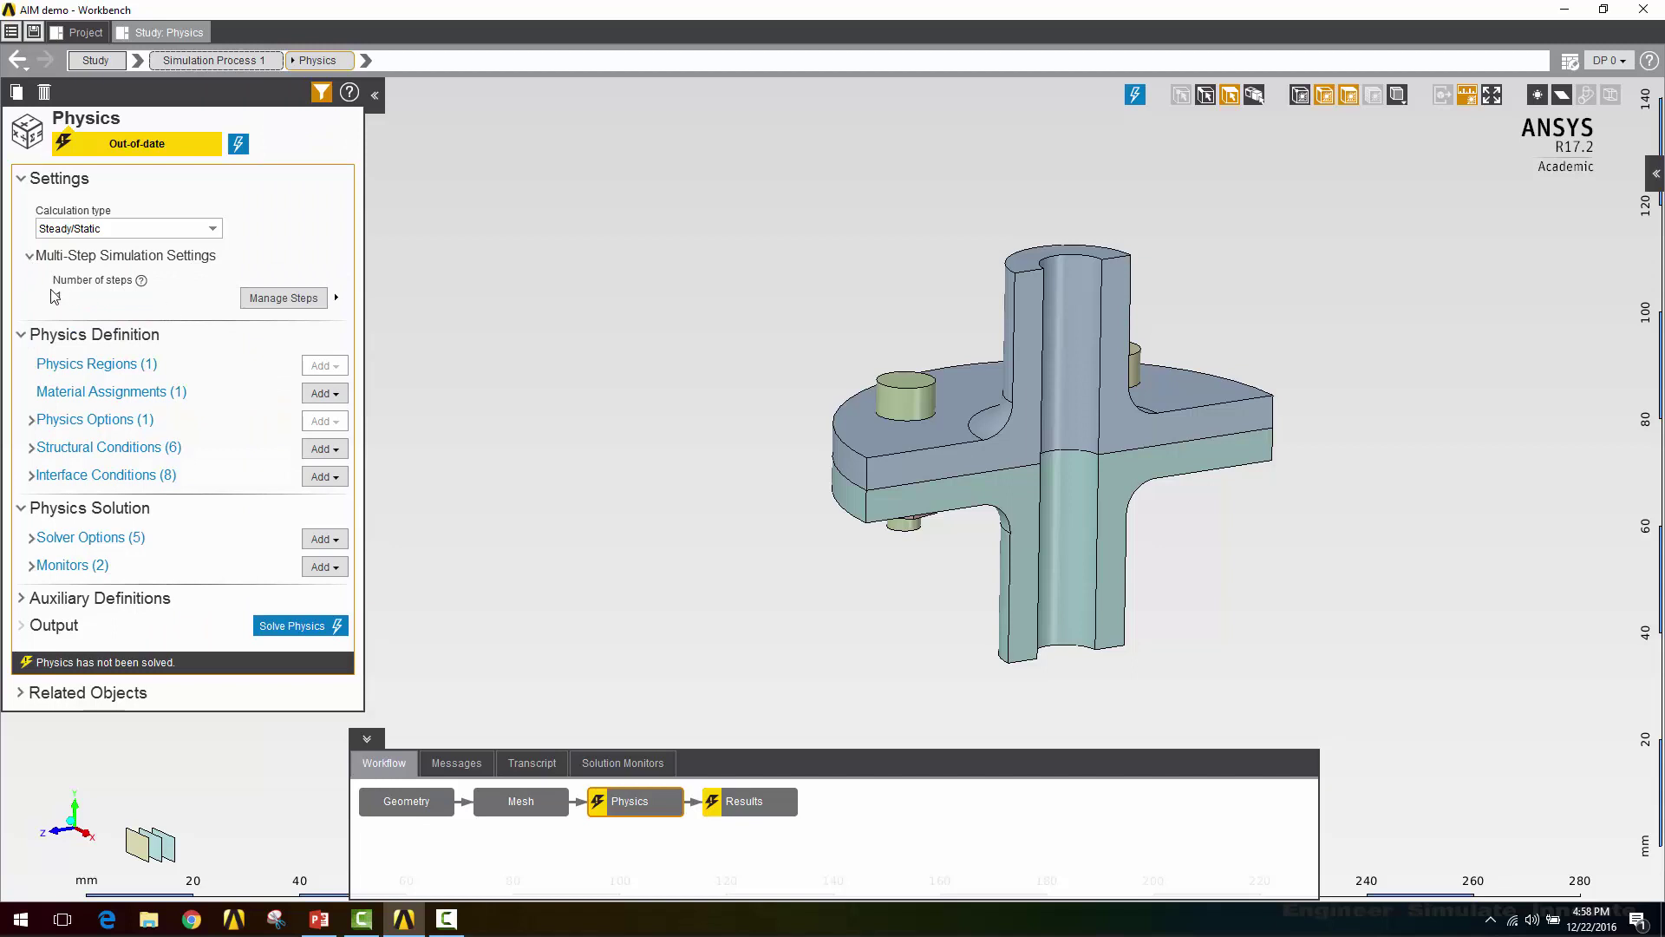
click(284, 299)
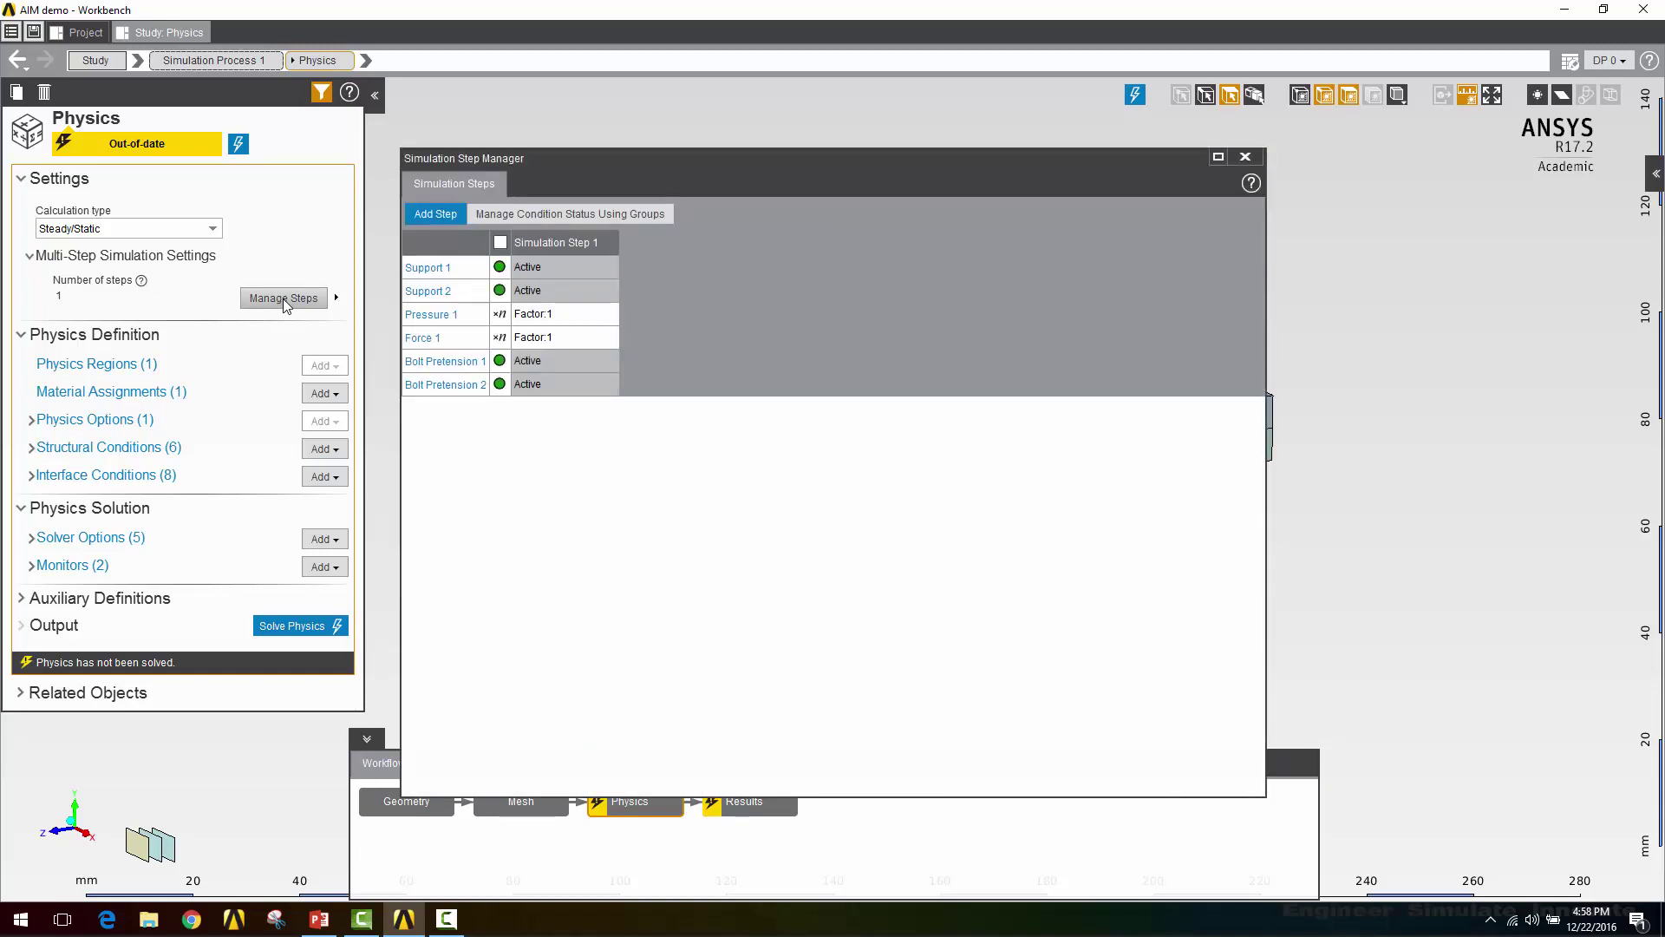
Add a second simulation step and set the Step 1 factors of Pressure 1 and Force 1 to 0.
click(432, 211)
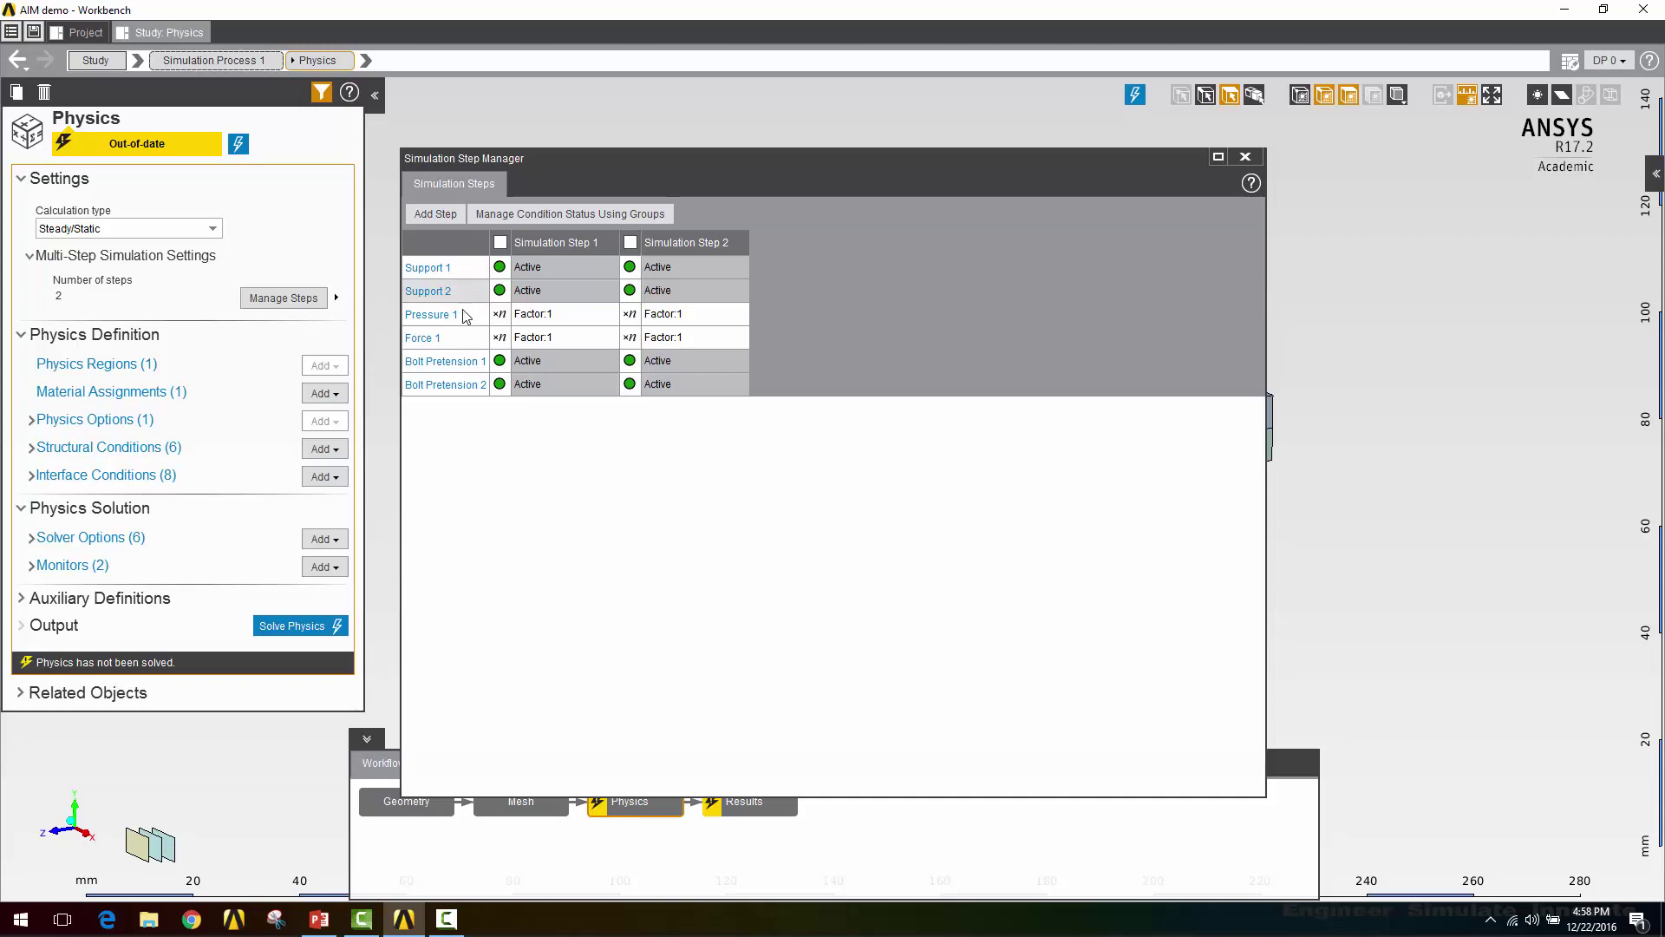
double_click(551, 314)
text(0)
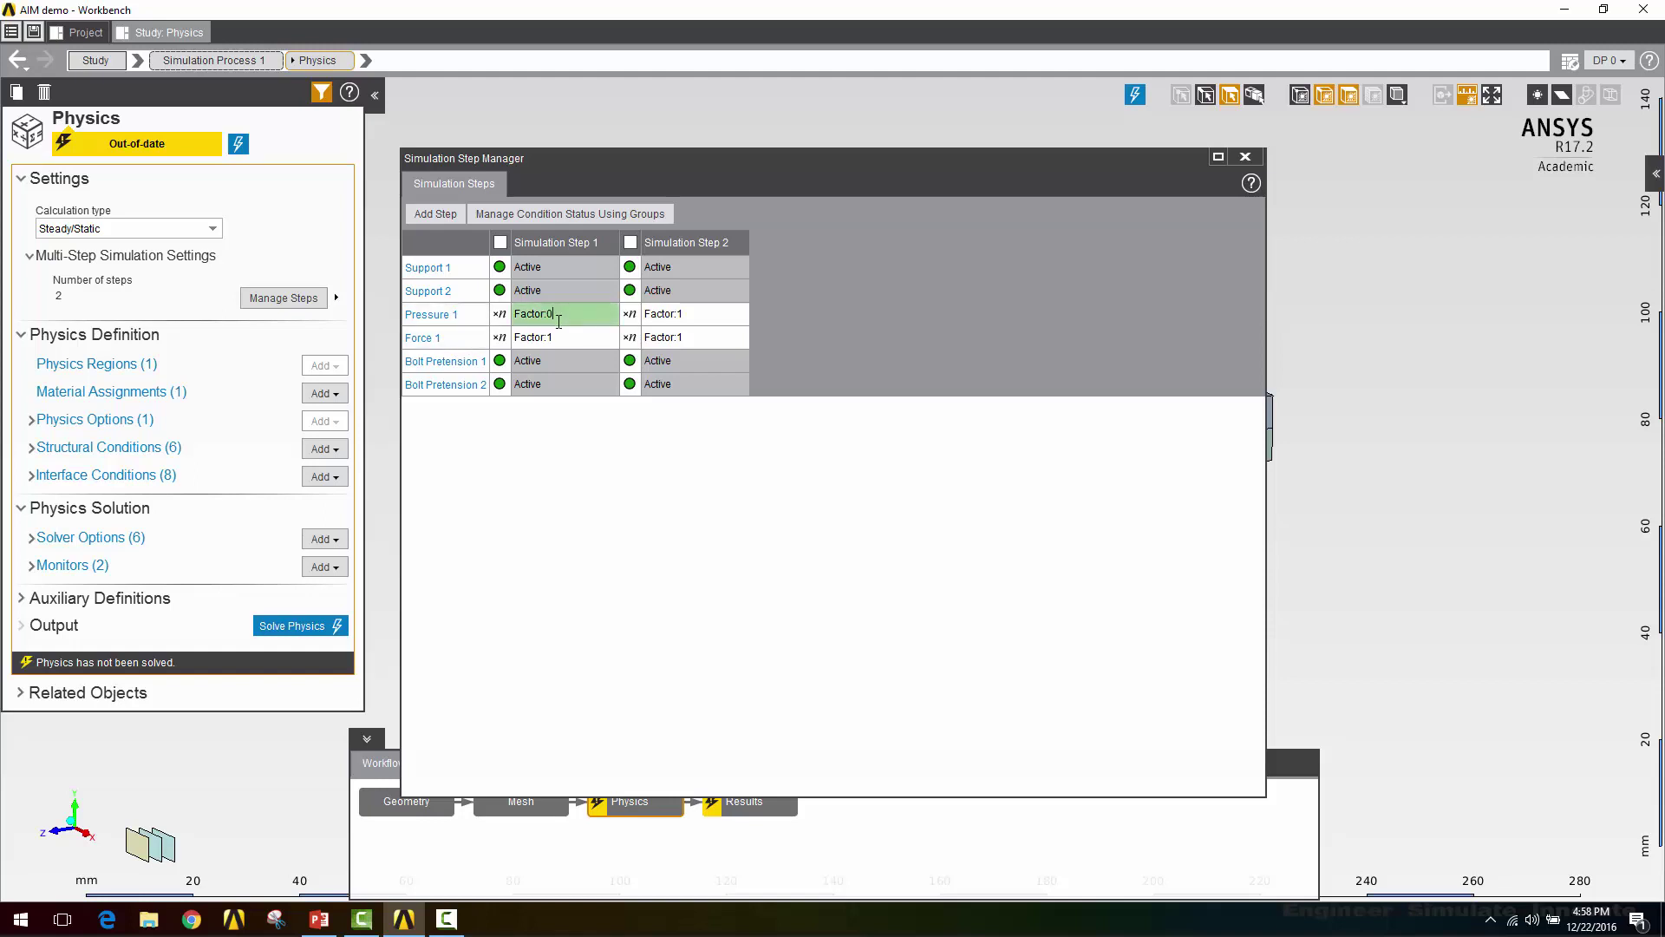
double_click(554, 338)
text(0)
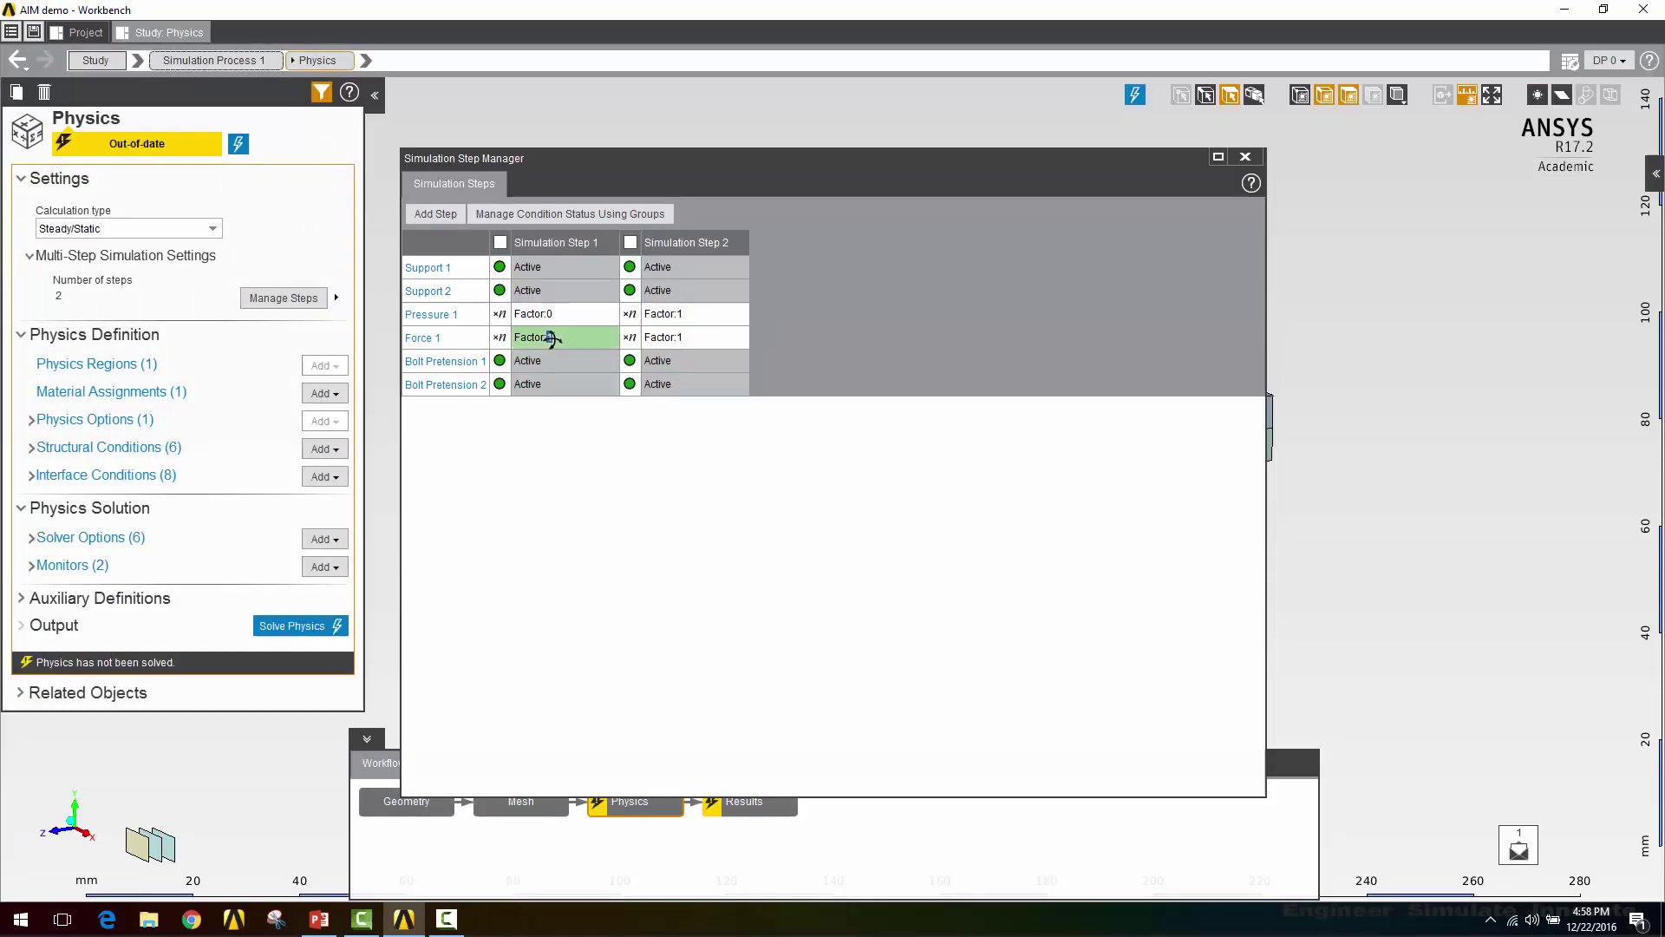
click(552, 419)
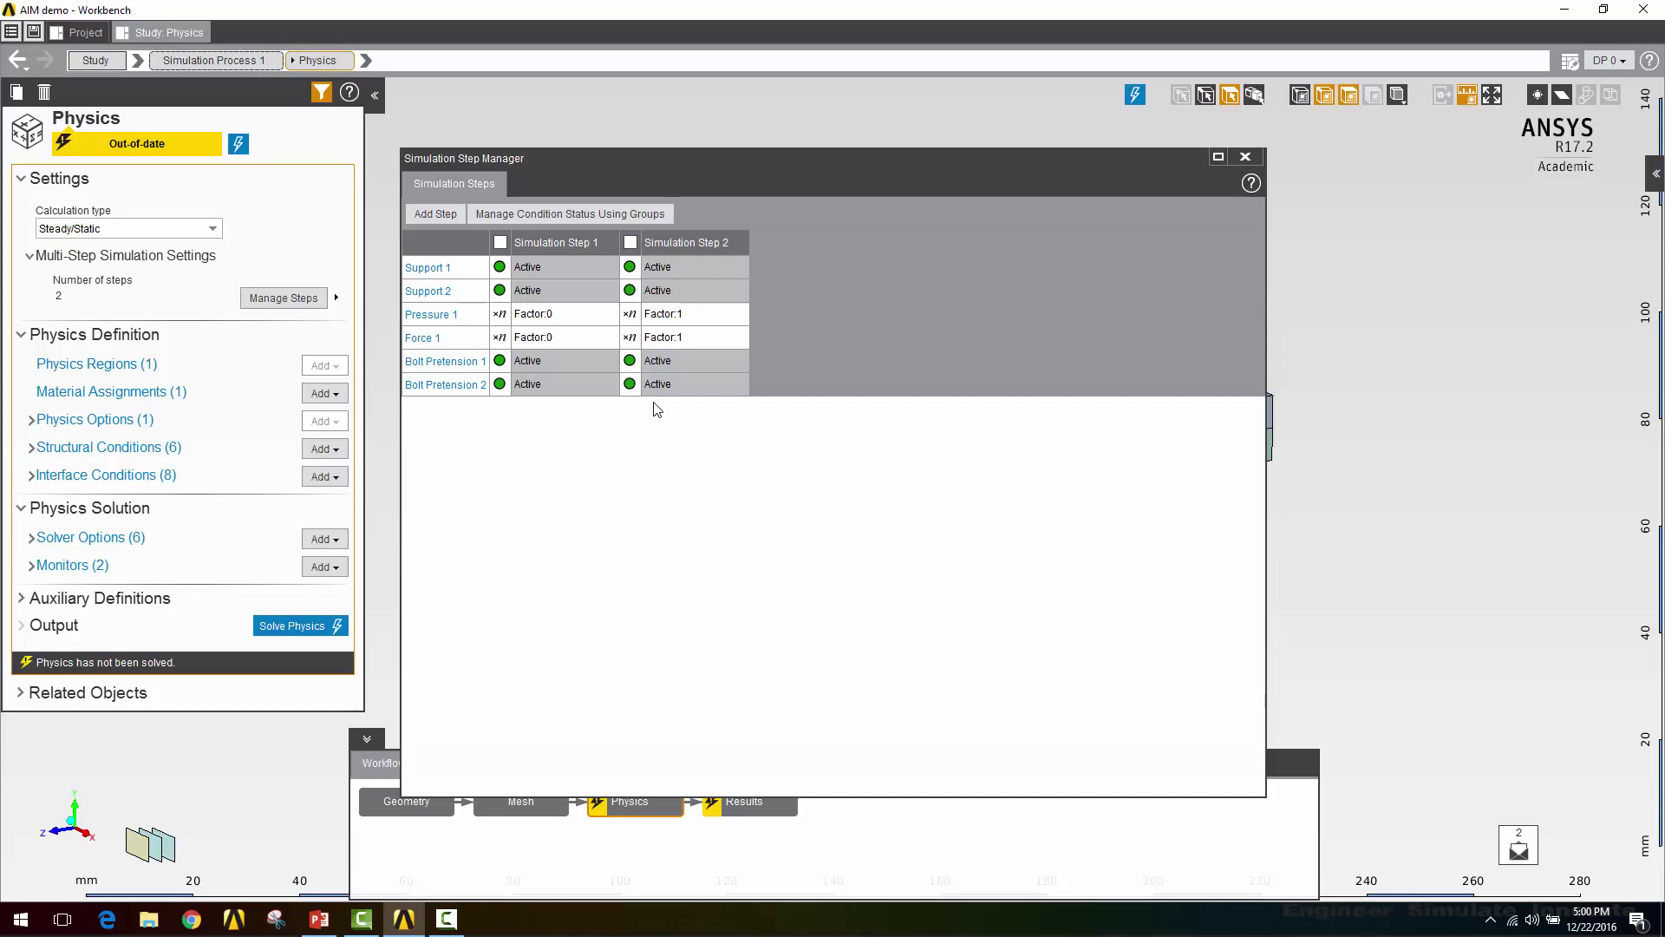
Lock Bolt Pretension 1 and Bolt Pretension 2 in Simulation Step 2.
click(630, 360)
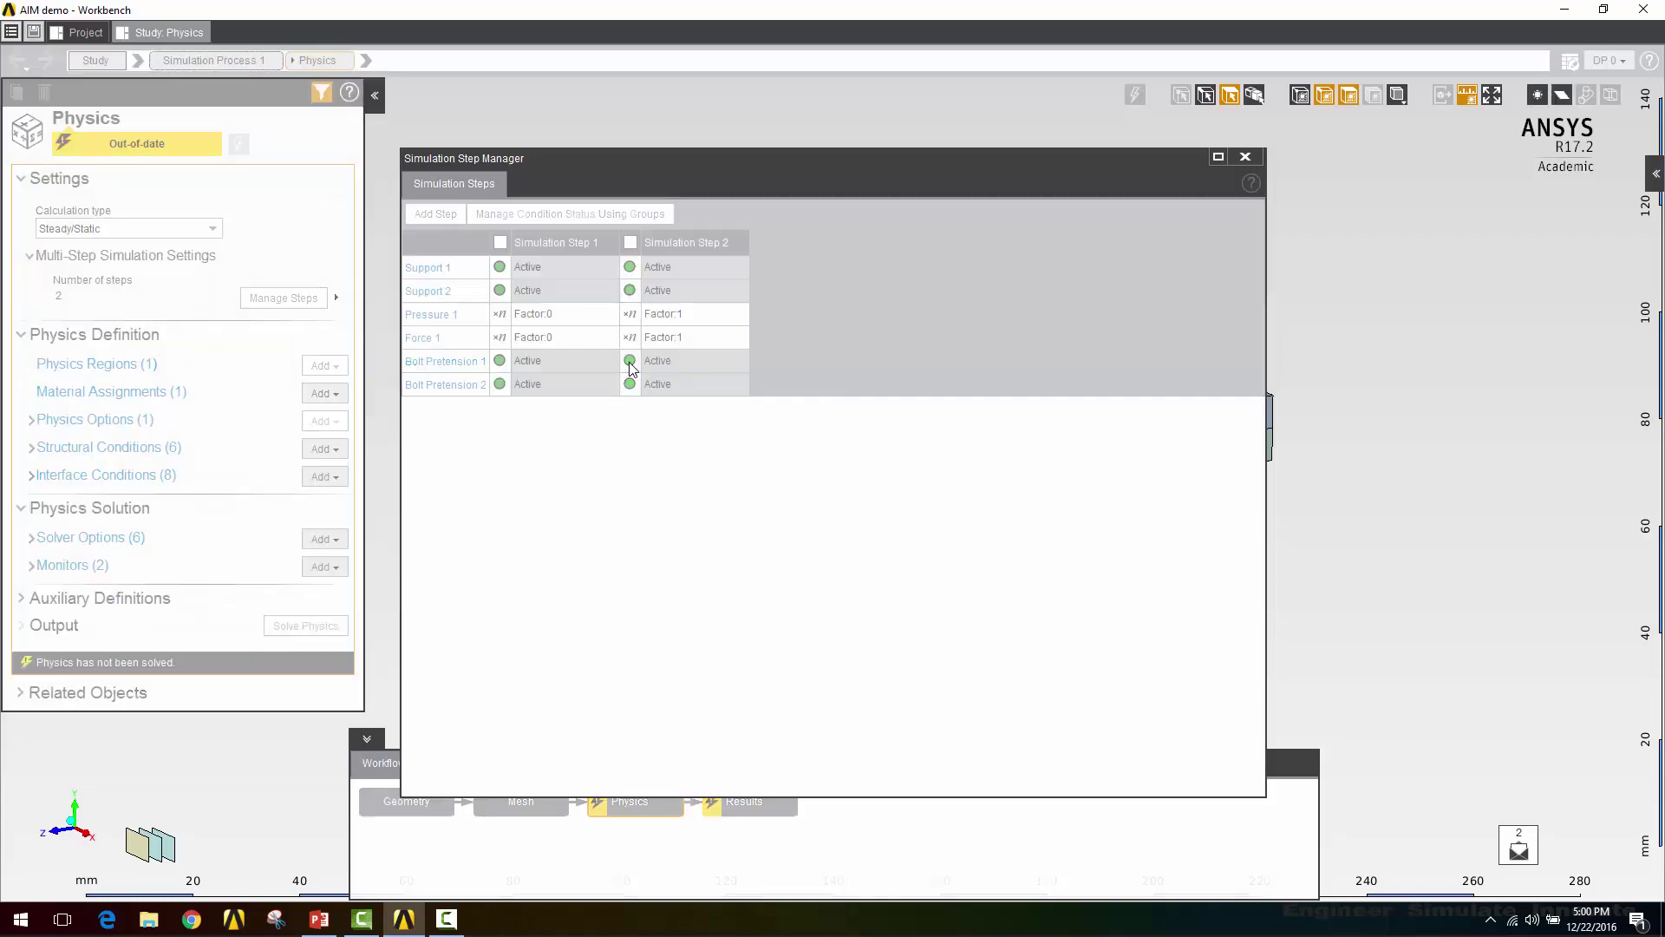
click(630, 361)
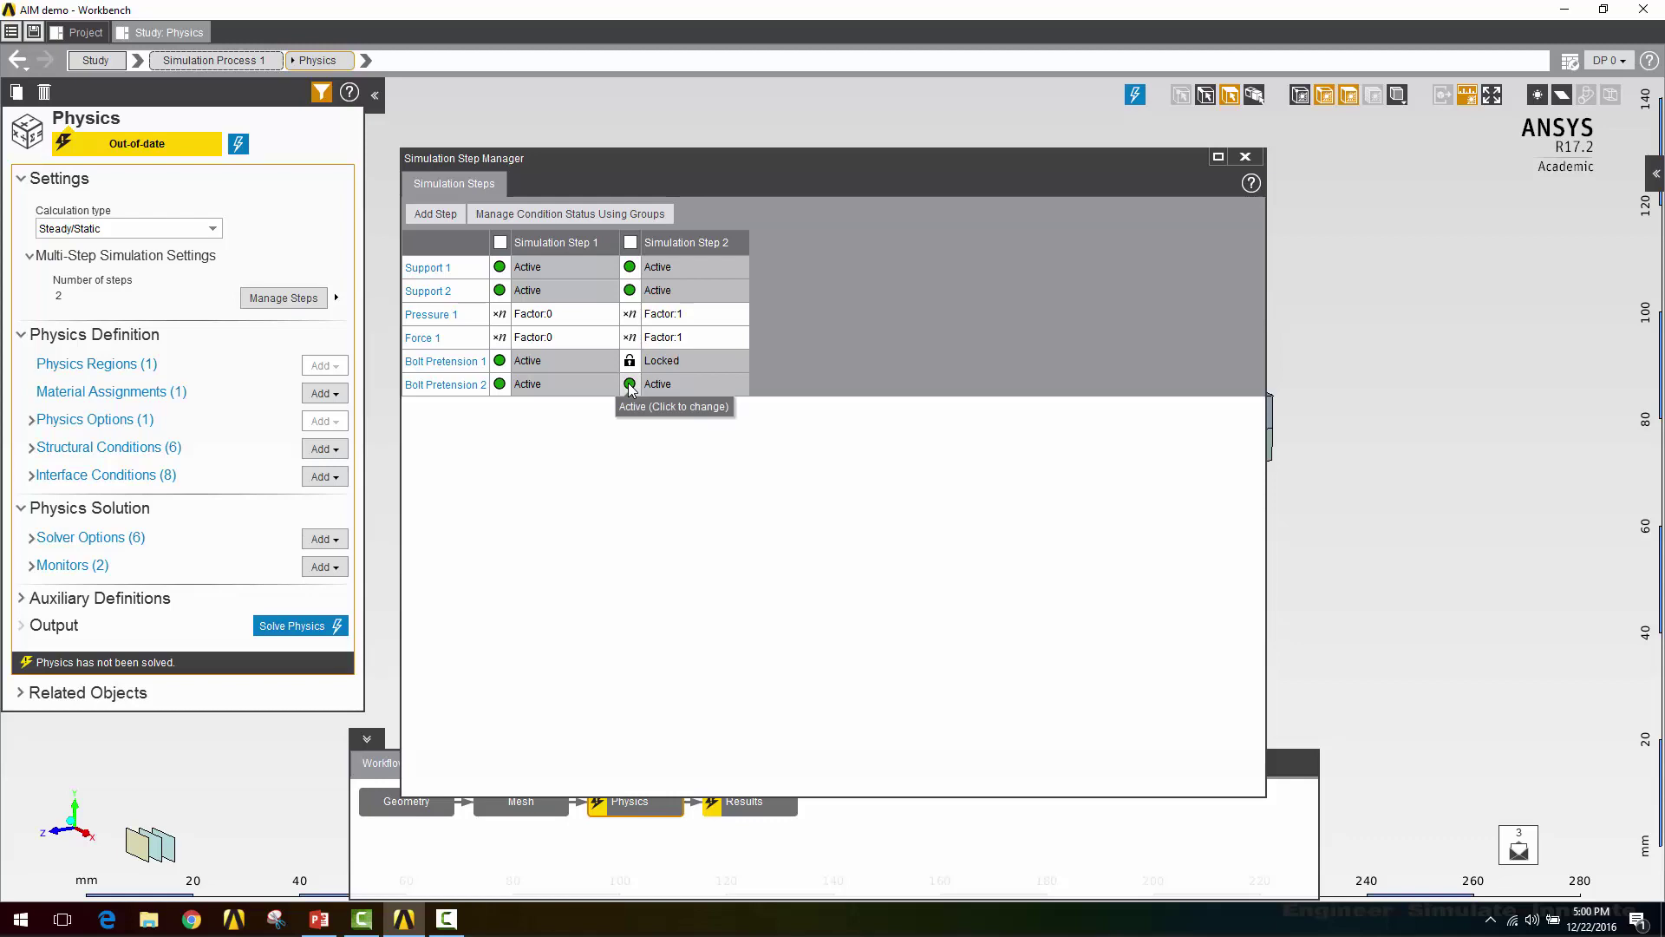
click(630, 384)
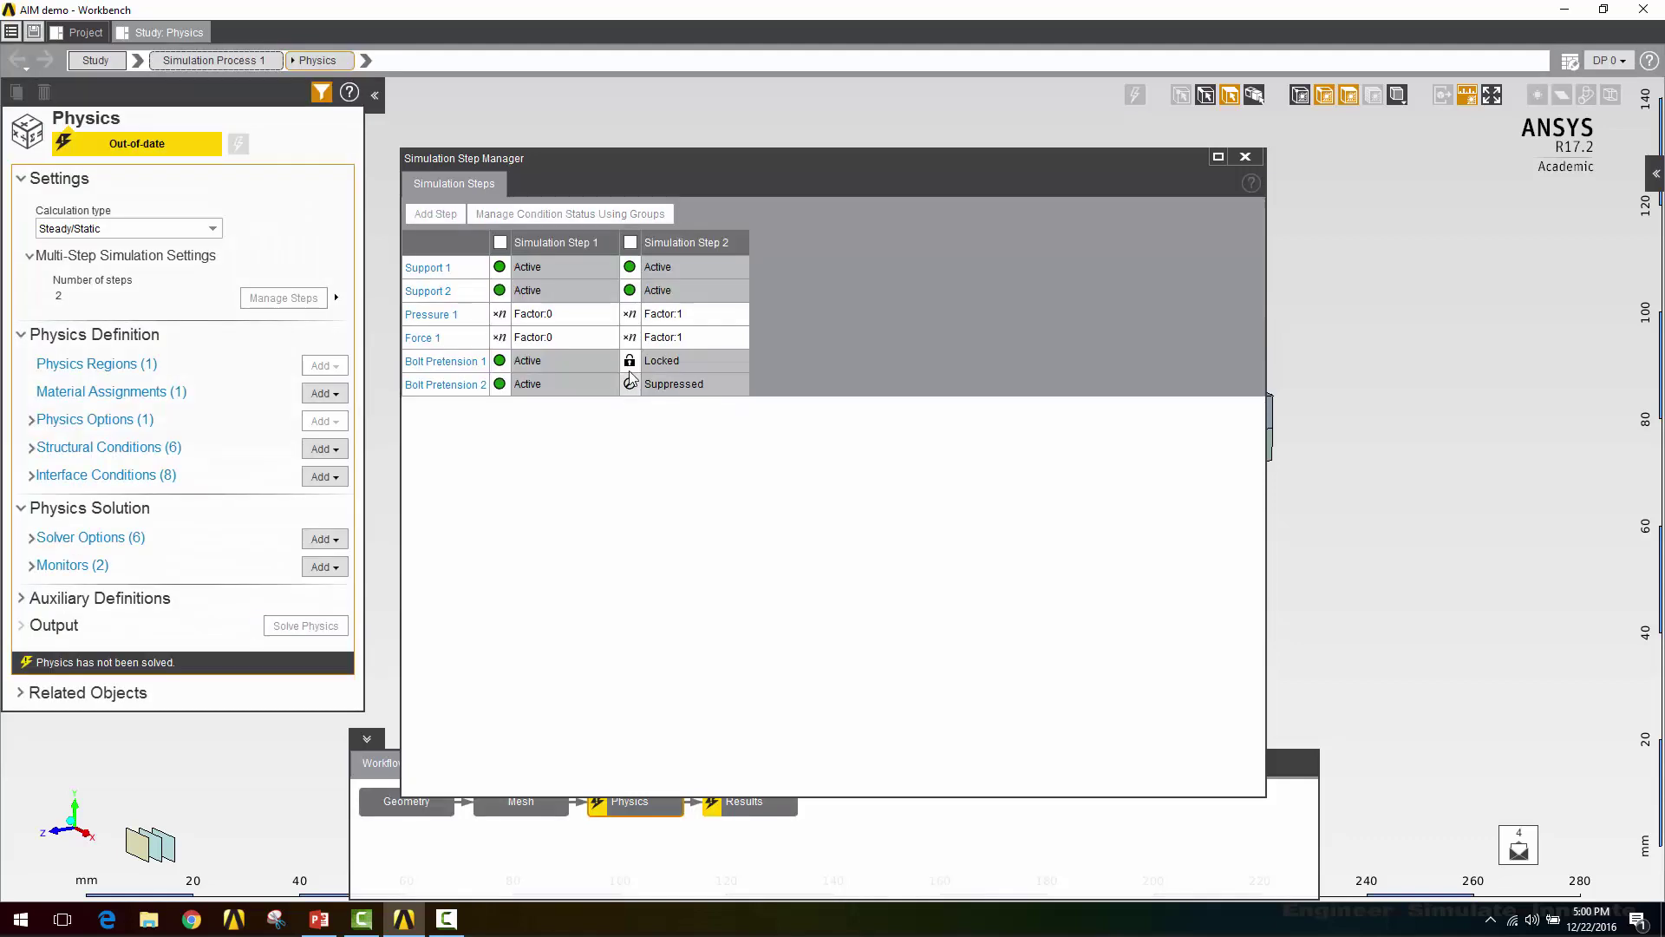
click(630, 381)
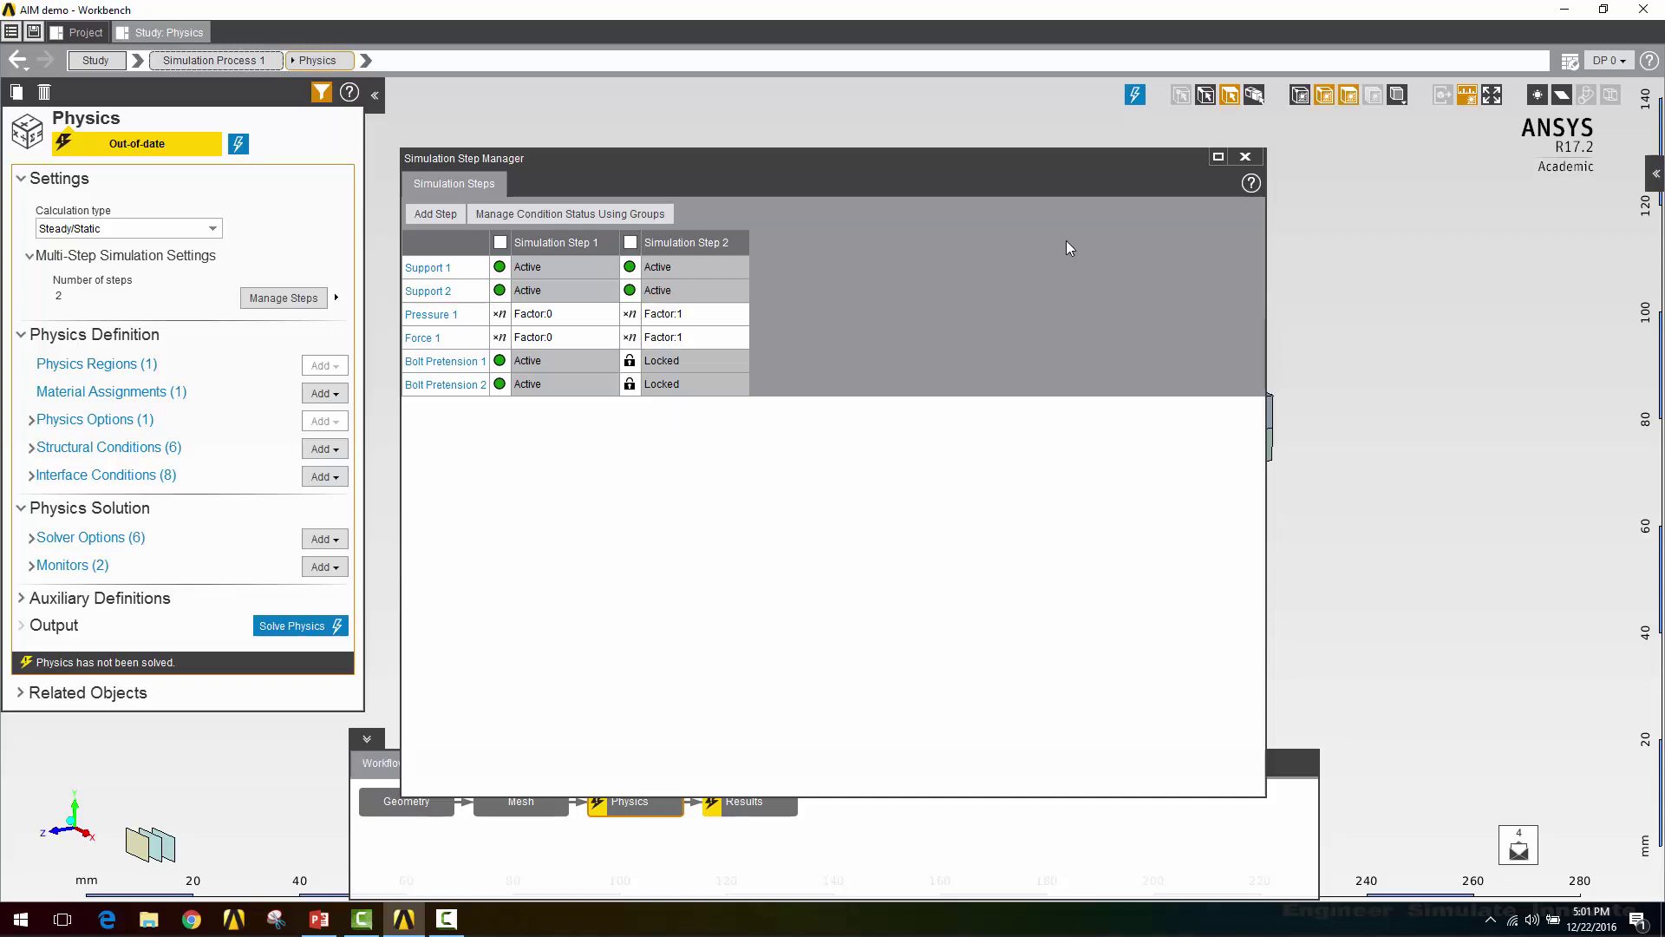
Close the step manager, solve the two-step structural analysis and go to Results.
click(1246, 158)
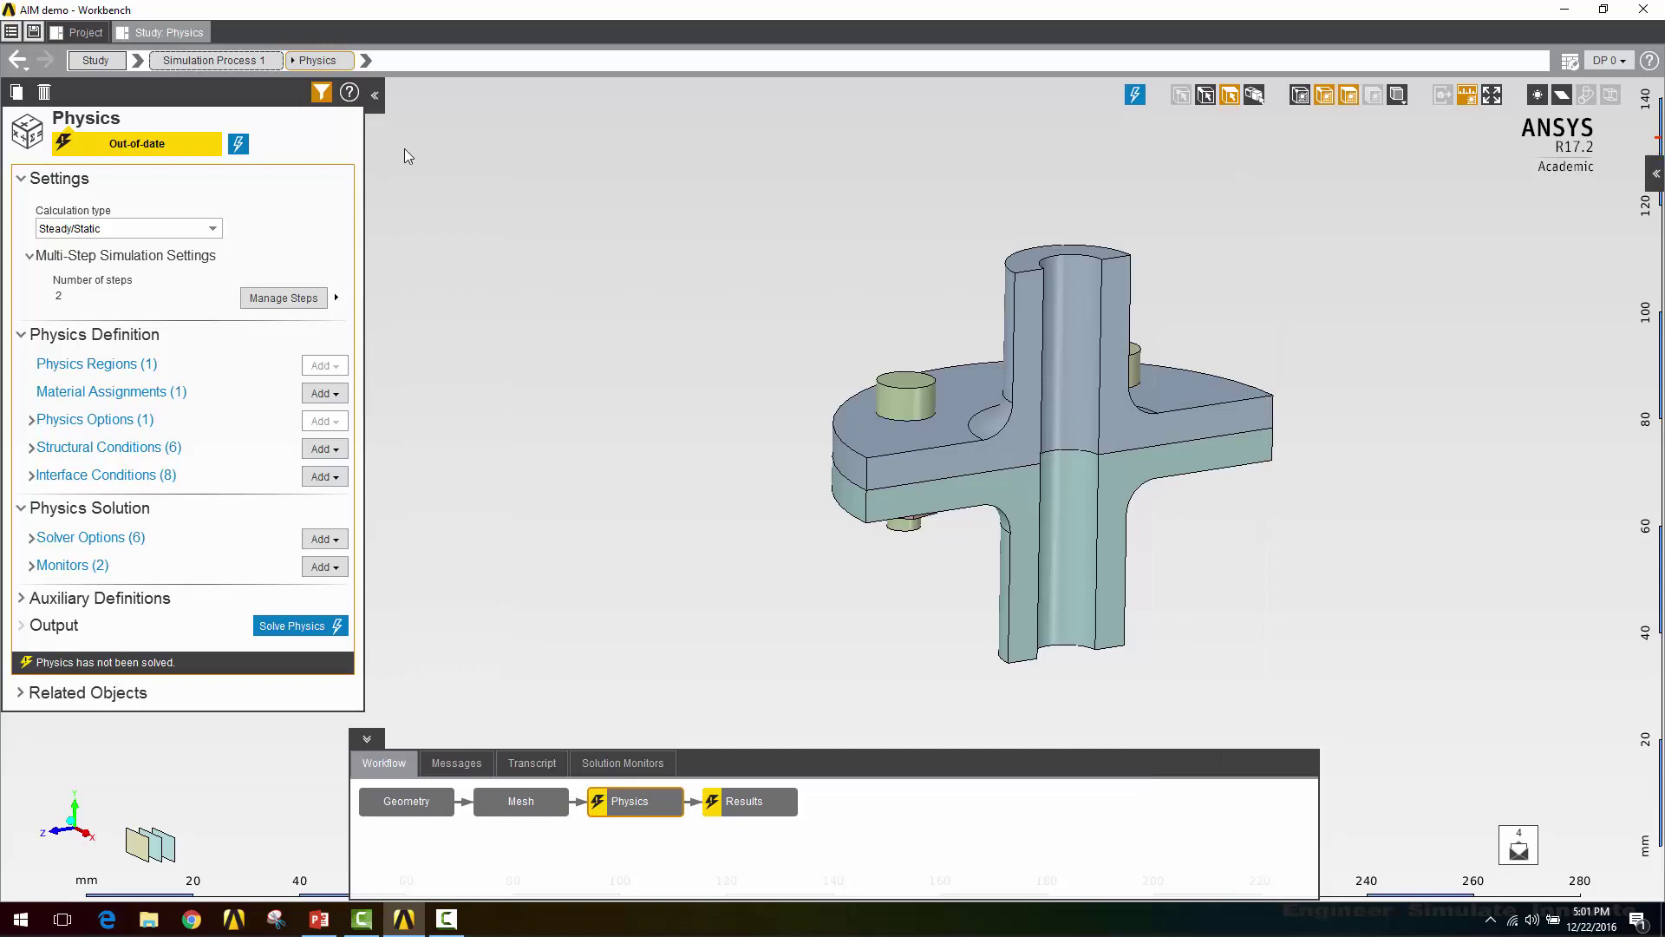
click(239, 146)
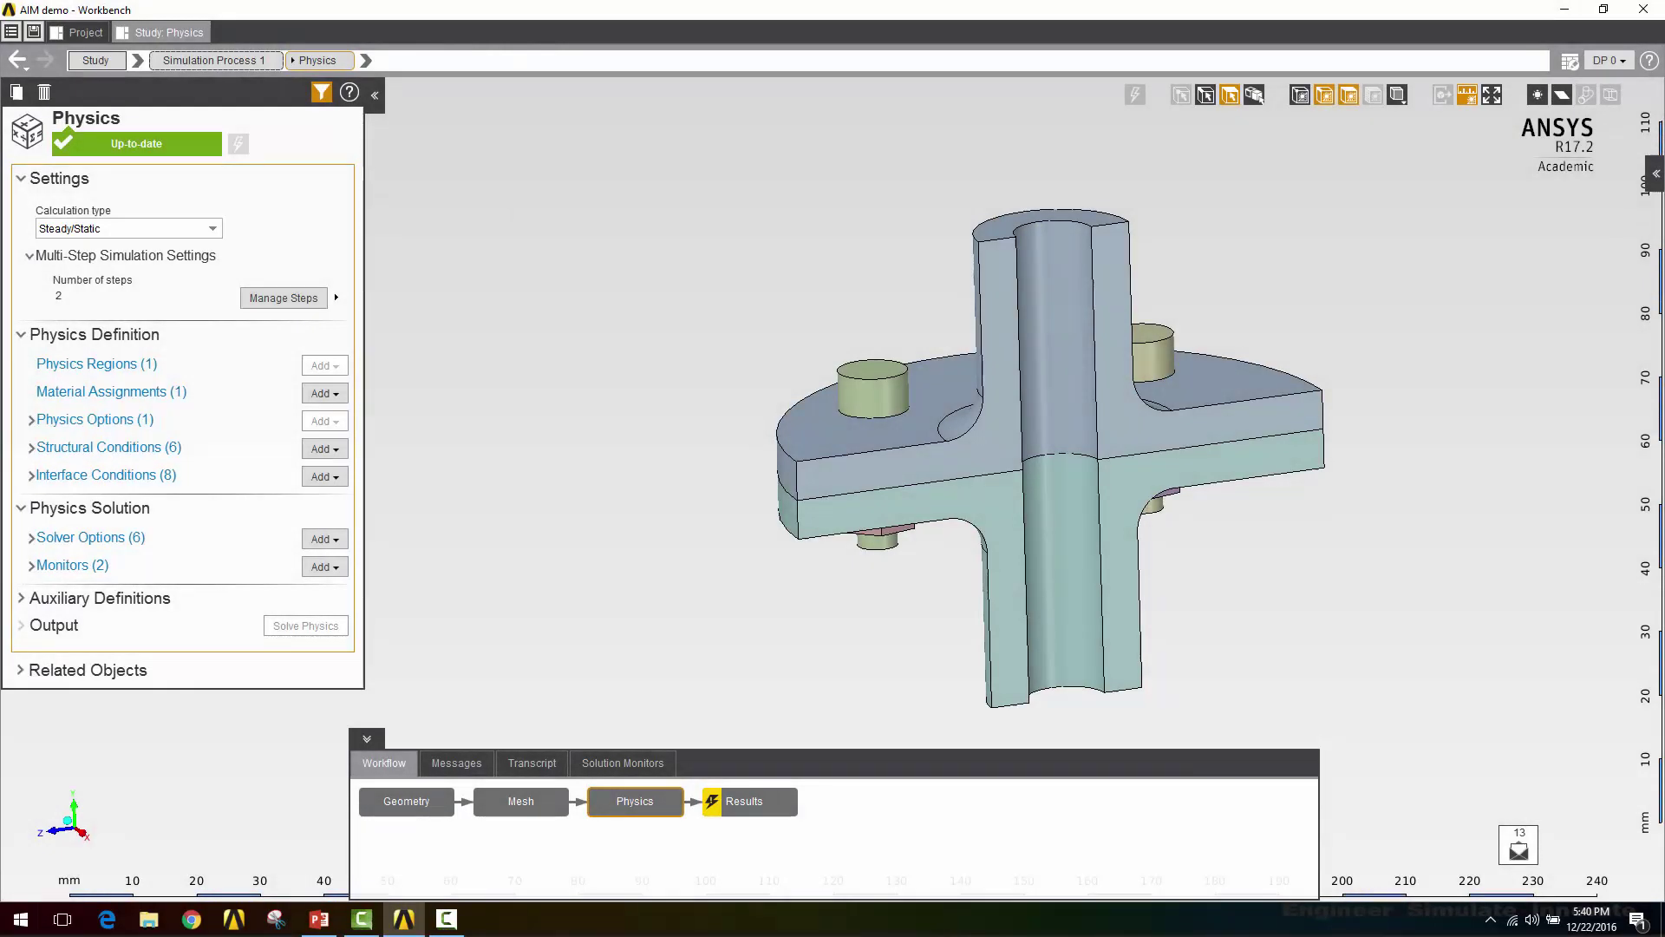
click(764, 810)
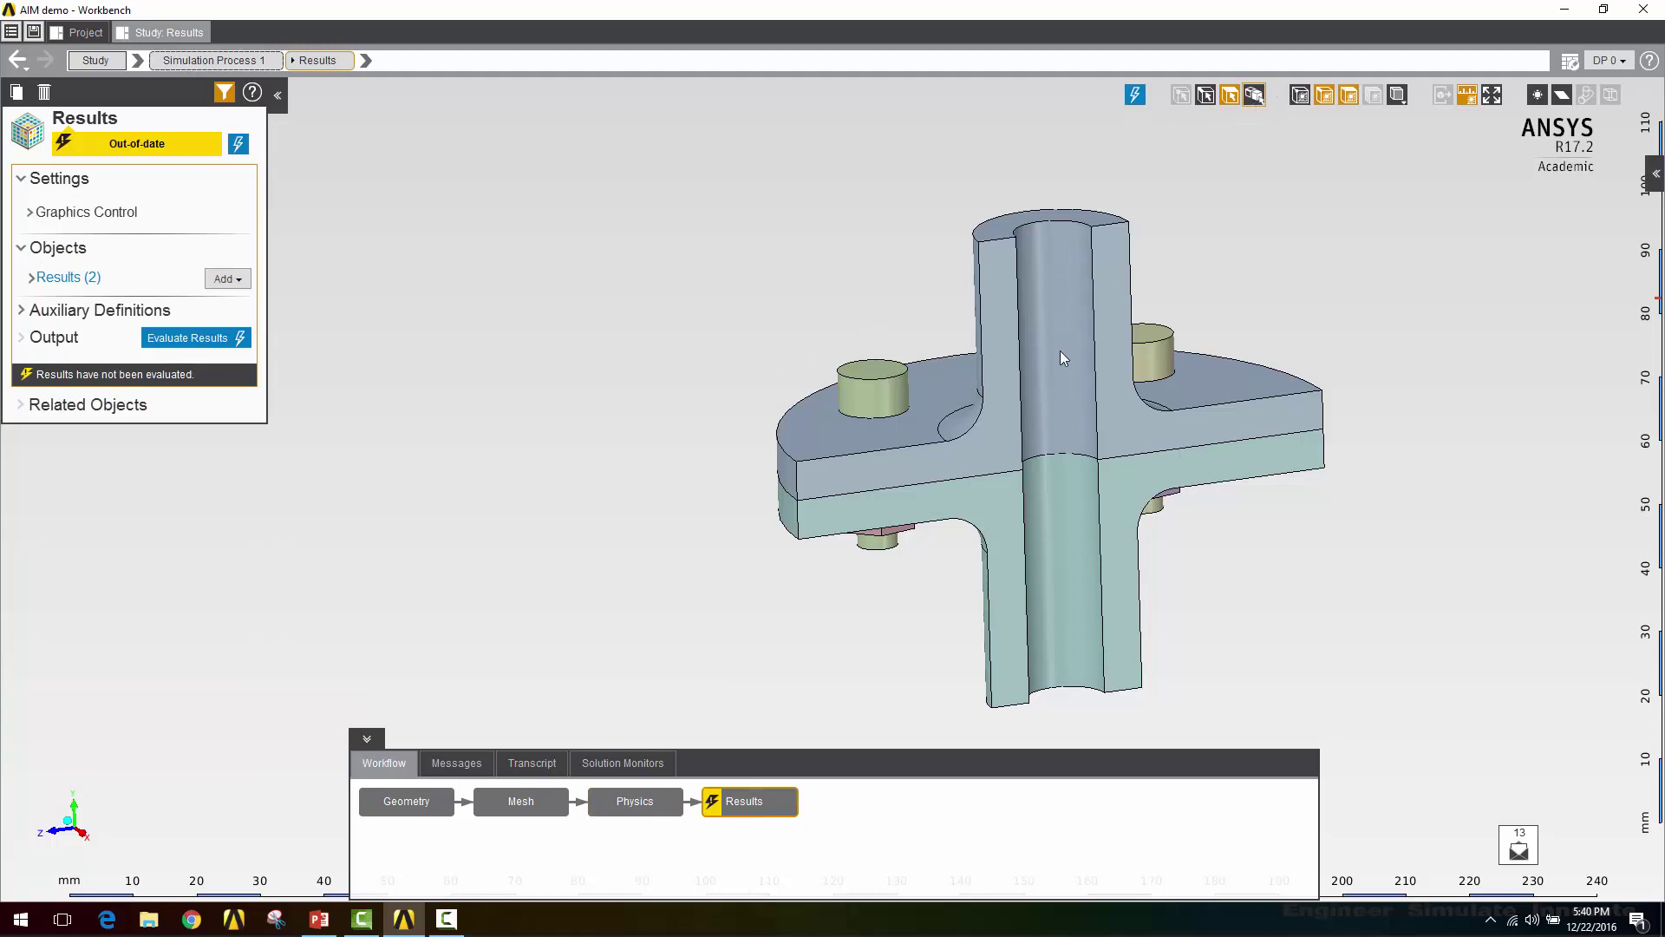
Add an Equivalent Stress result on both flange bodies and evaluate it (max 96.906 MPa).
click(1057, 408)
ctrl+click(1056, 516)
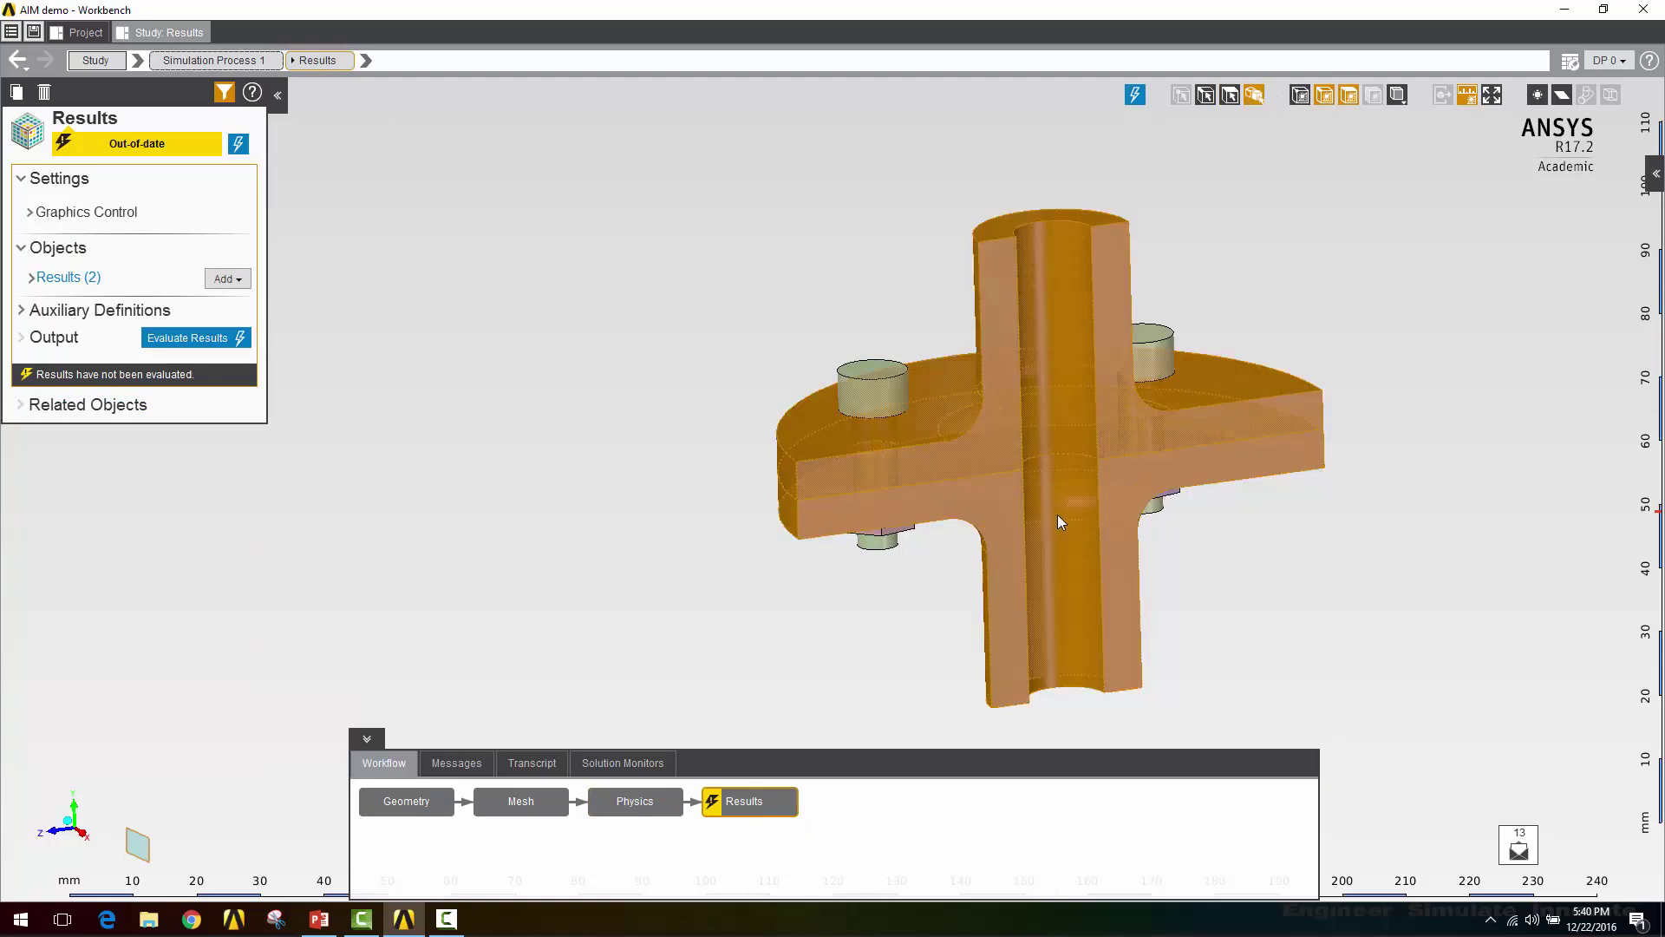
right_click(1058, 514)
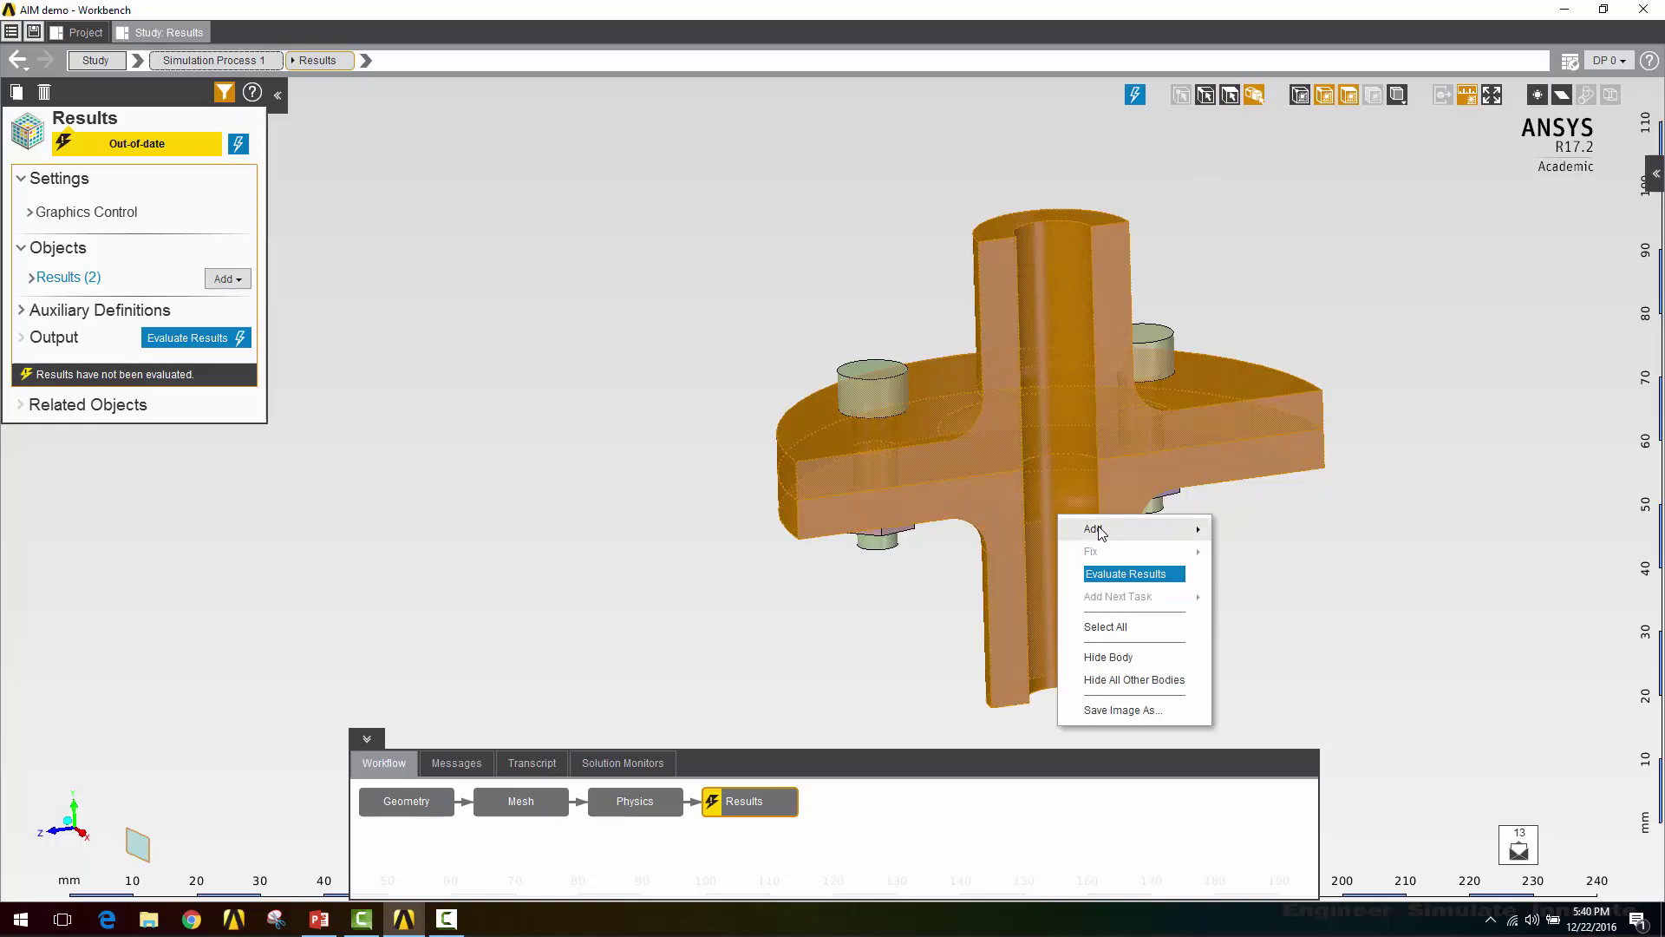
mouse_move(1100, 529)
mouse_move(1263, 536)
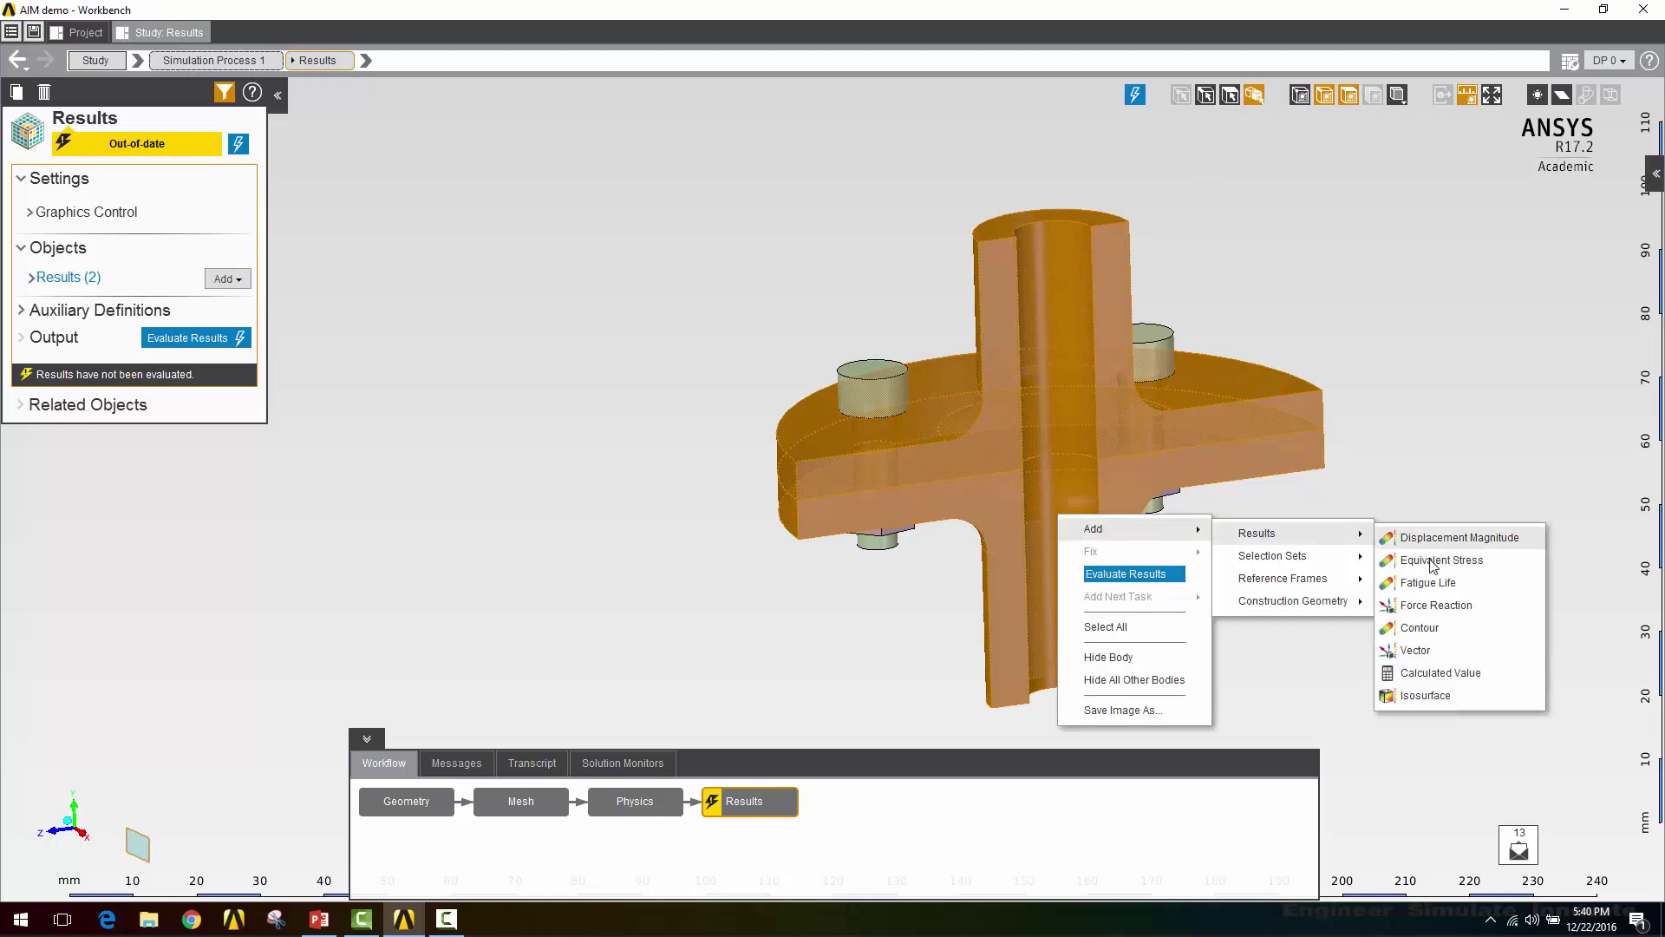
click(1387, 554)
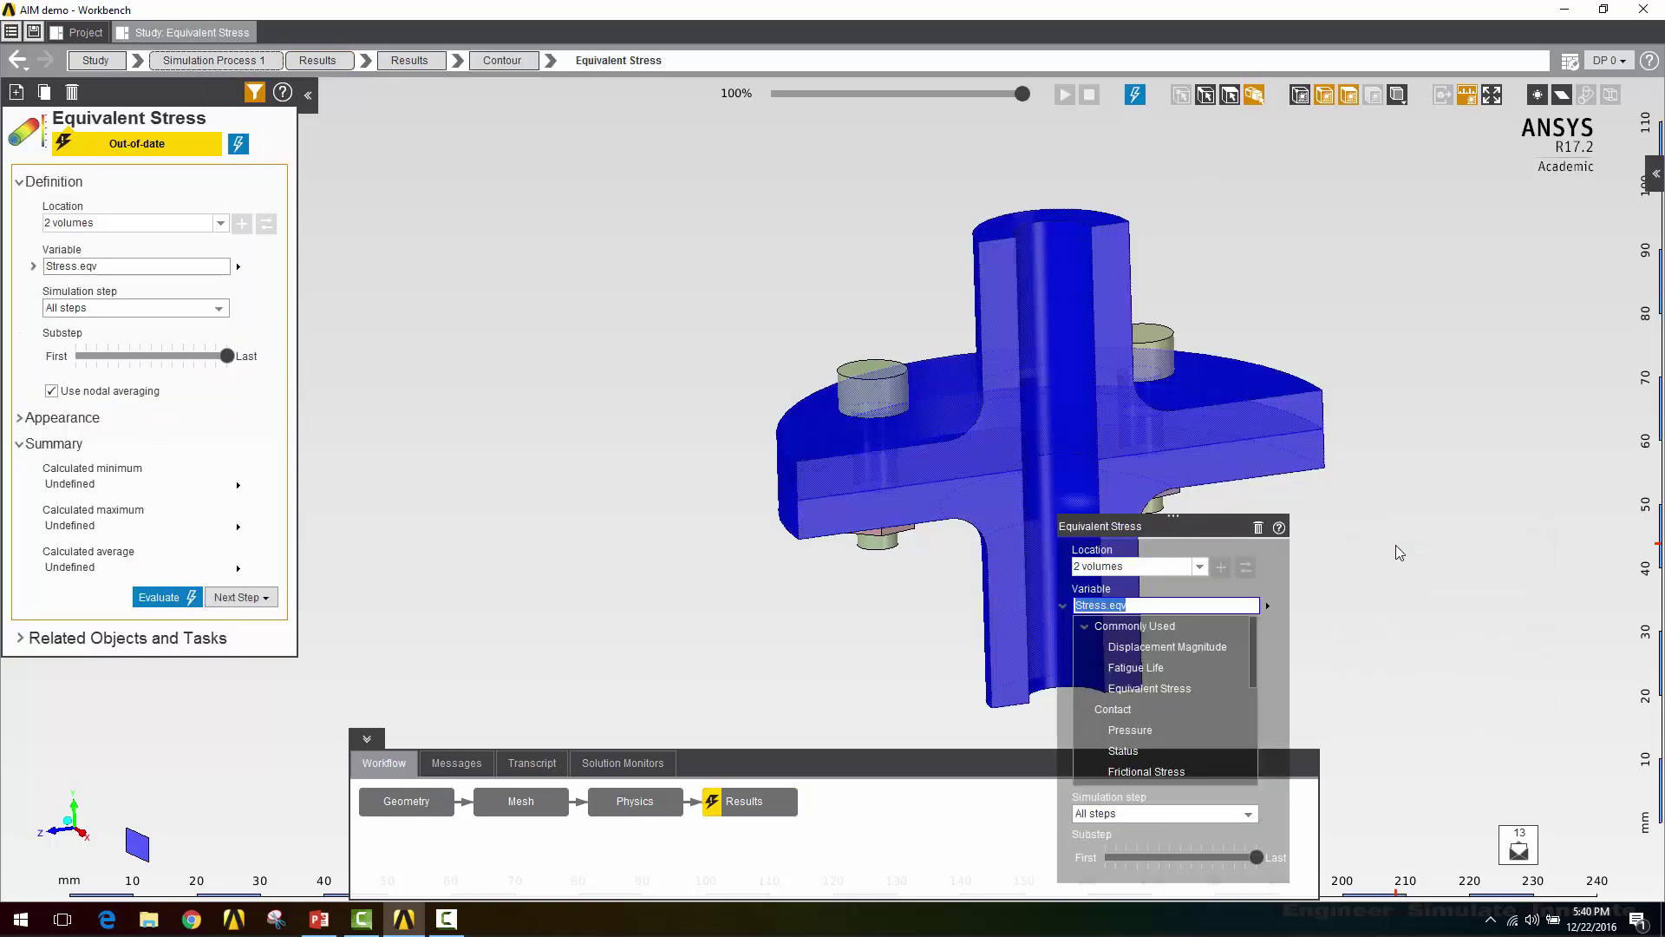
click(172, 598)
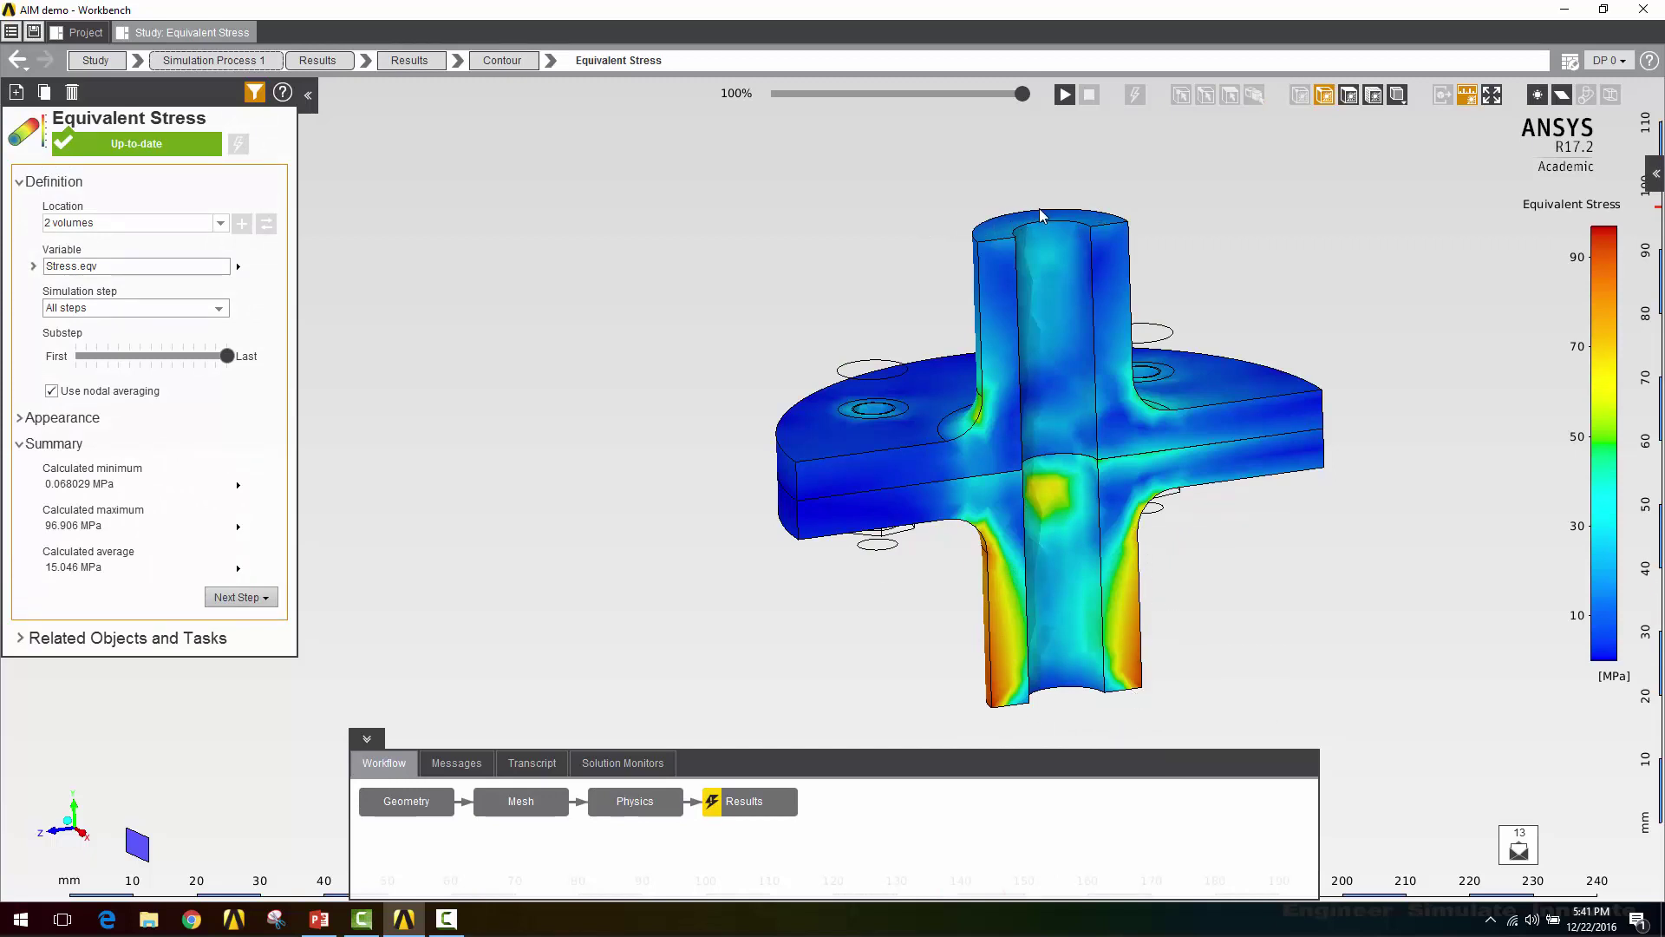
Switch to the Displacement Magnitude result and evaluate it, peaking at 0.11779 mm.
click(550, 60)
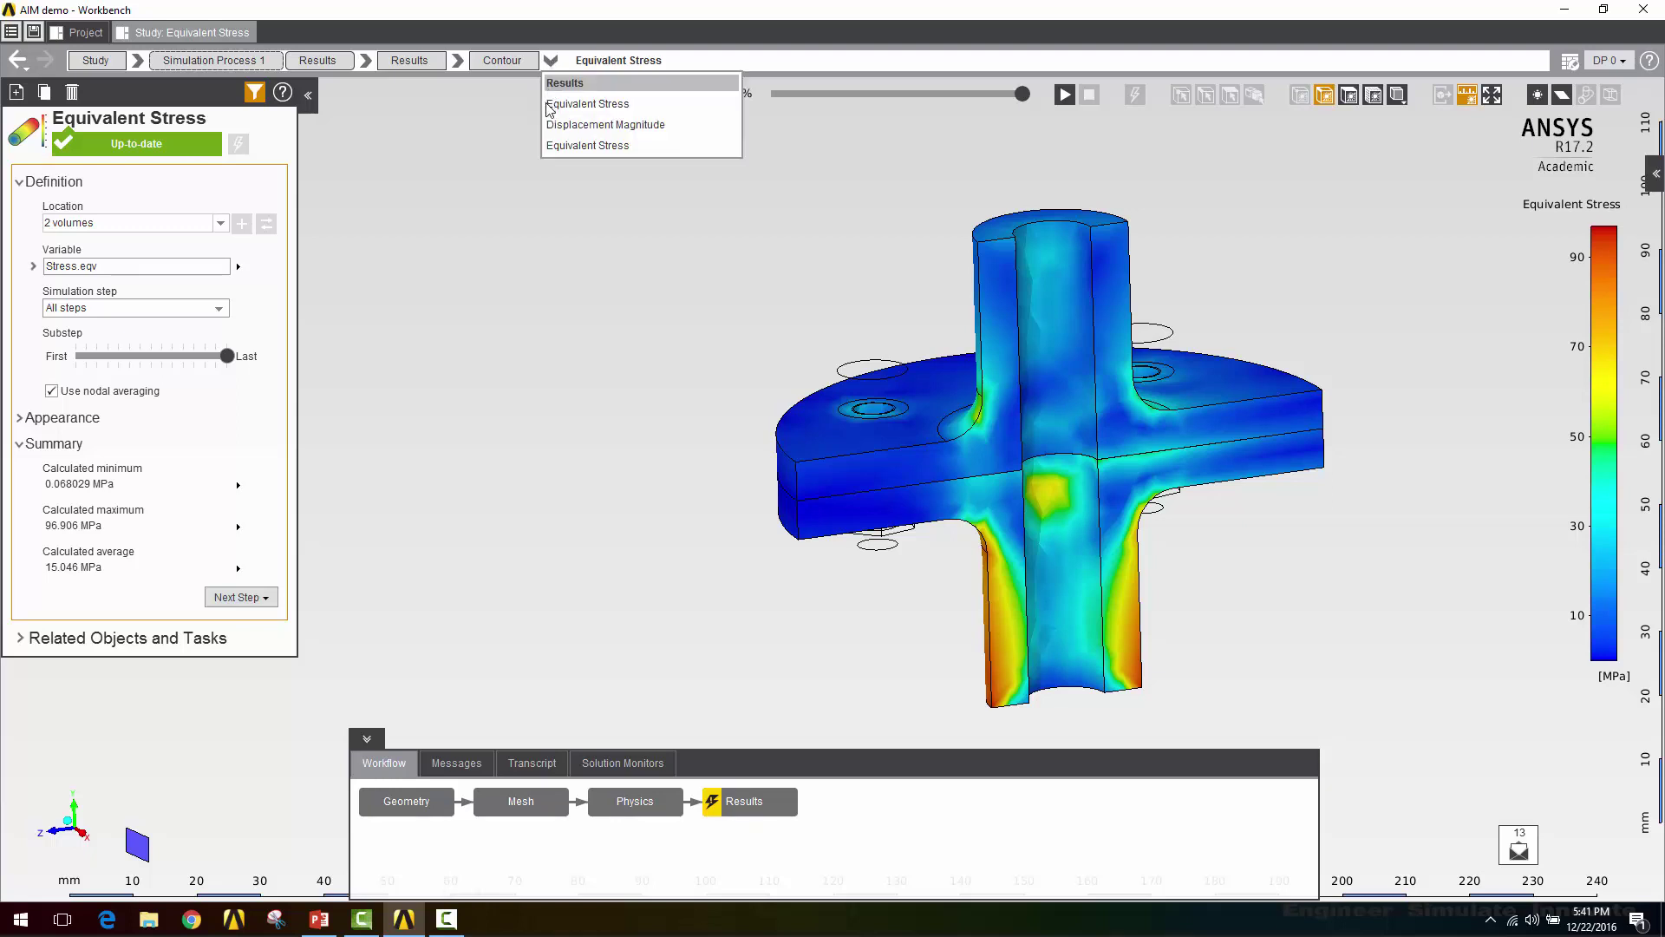
click(626, 125)
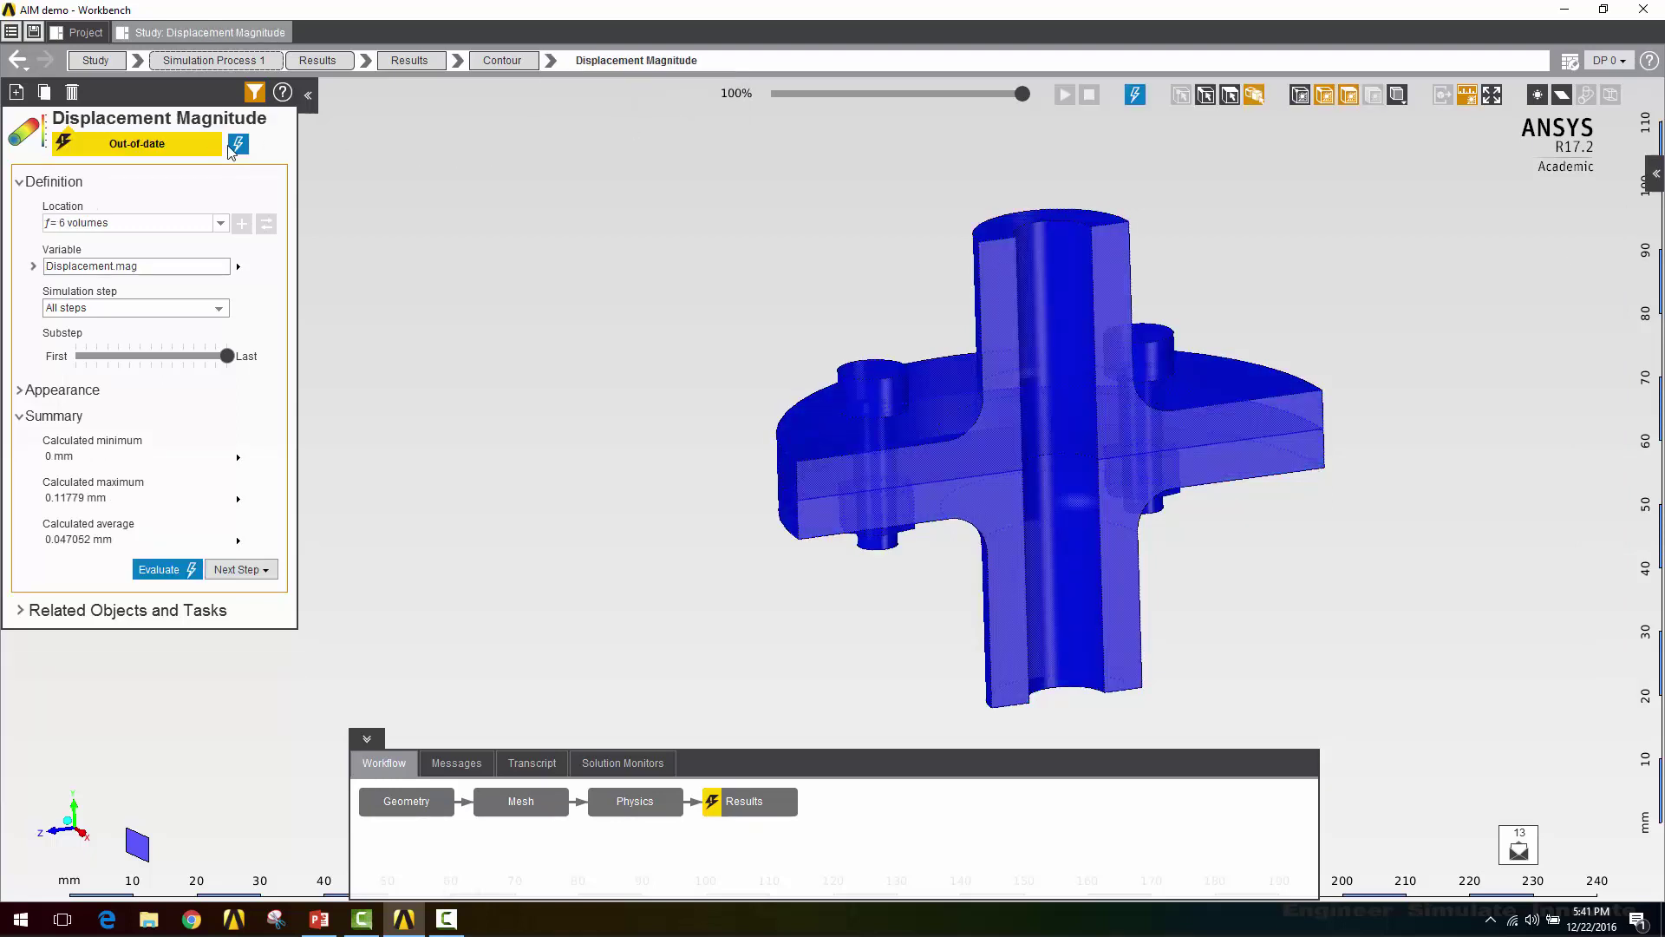
click(237, 144)
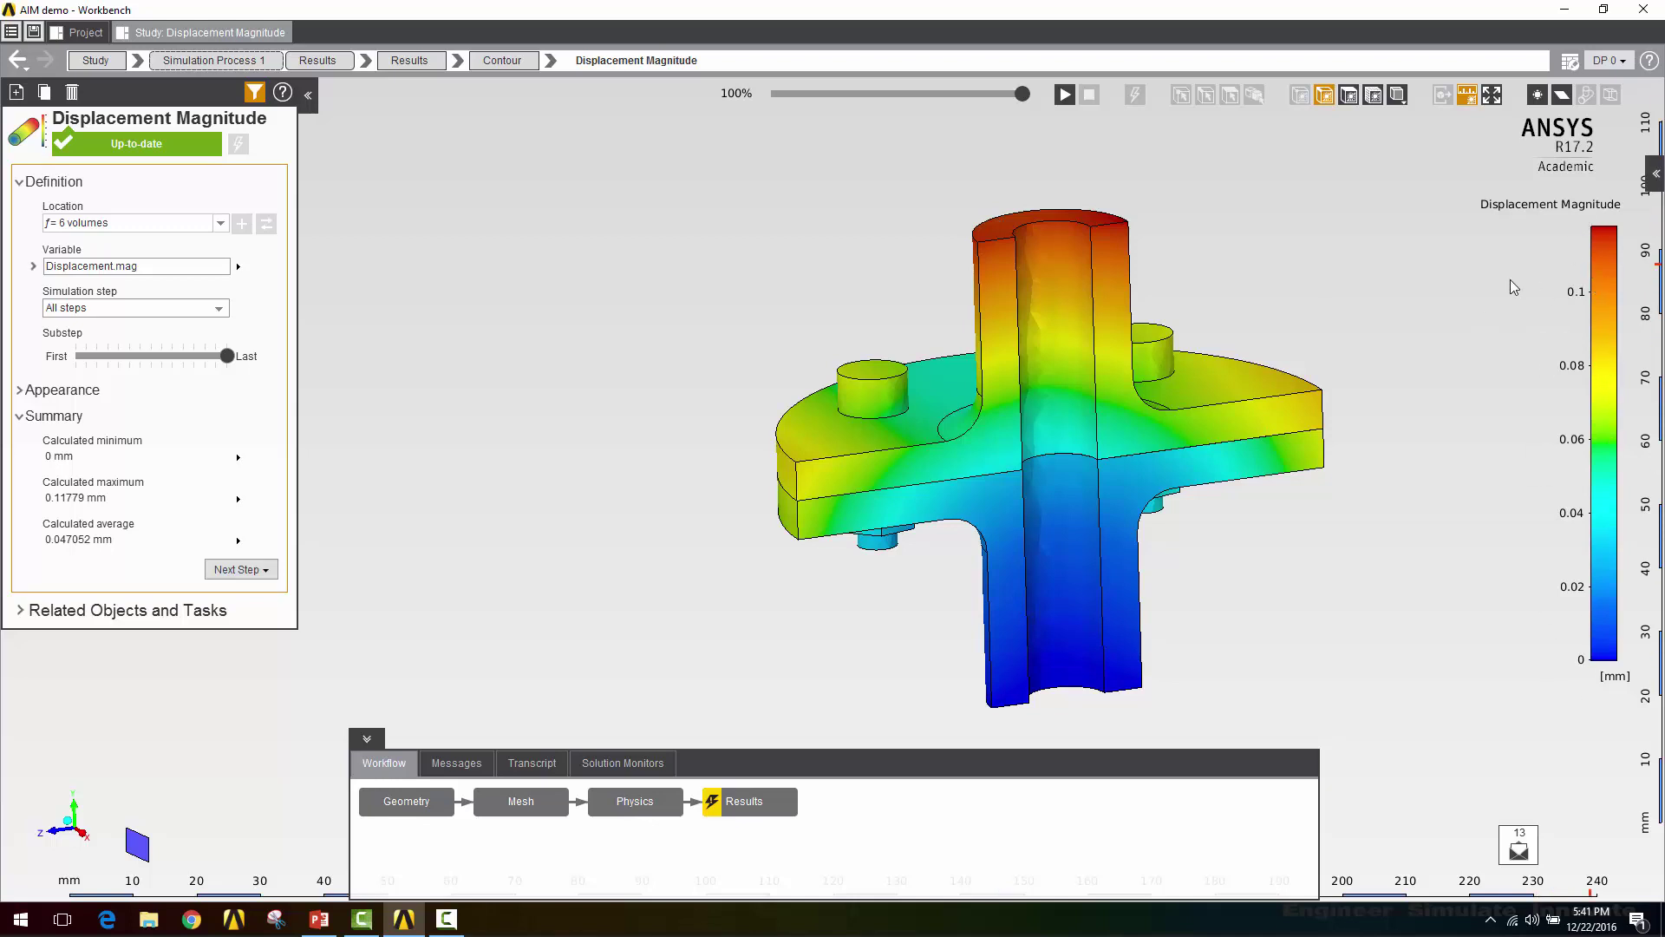
Create a contact Pressure contour on Contact 1 and evaluate it (peak 13.218 MPa).
right_click(508, 360)
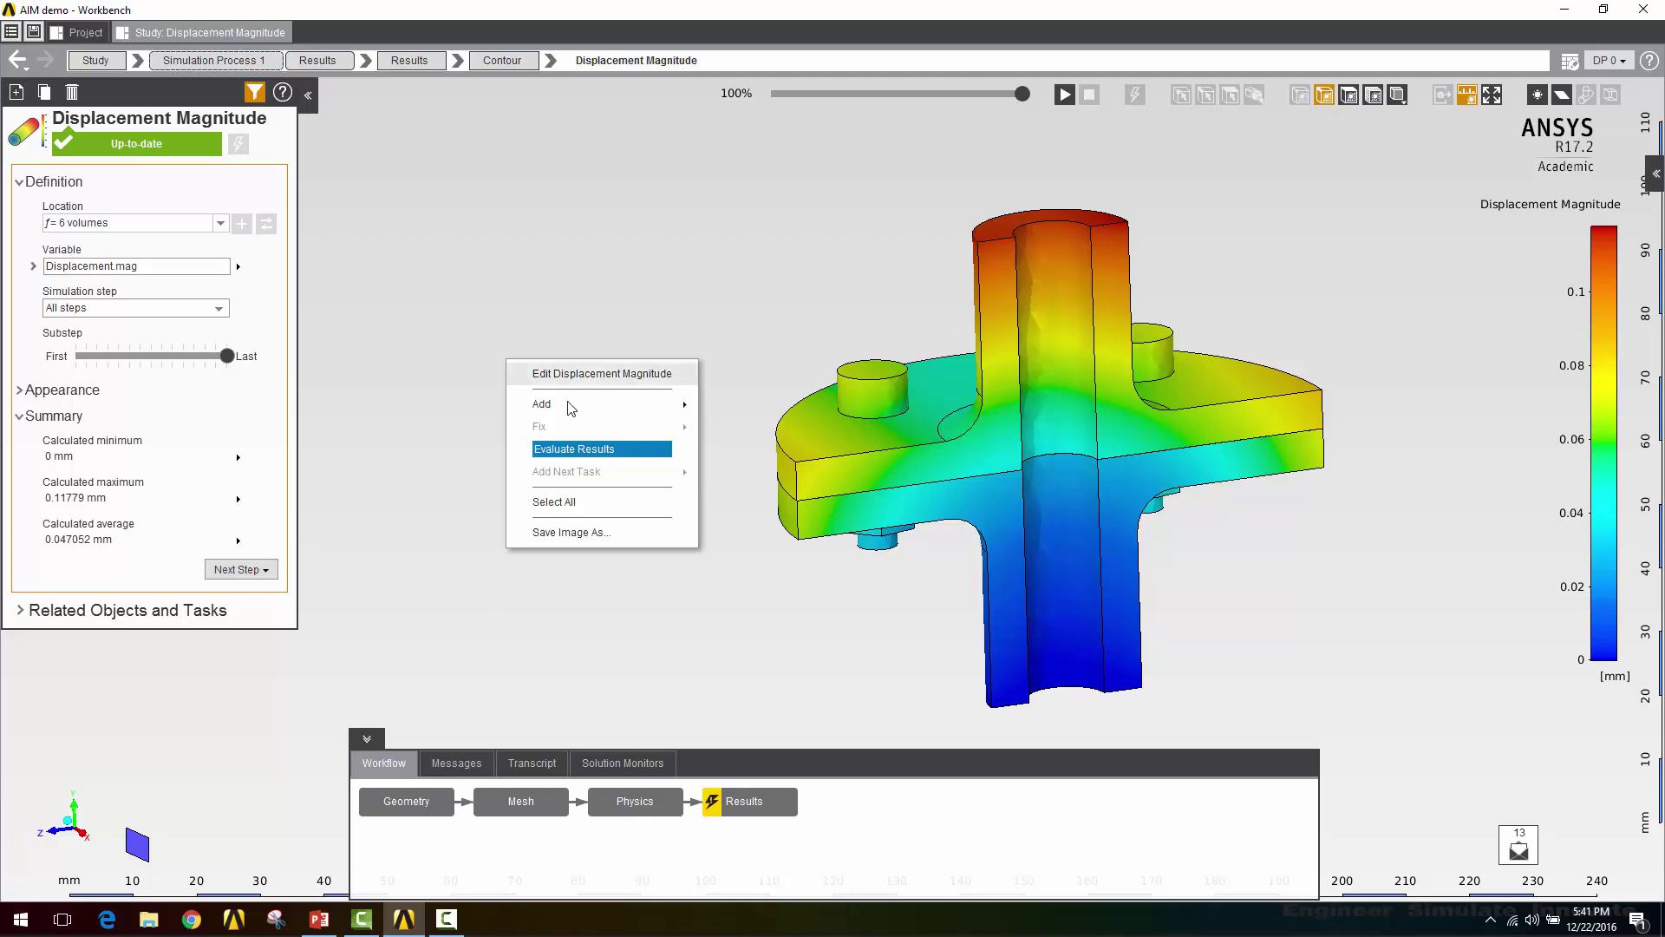
mouse_move(570, 407)
mouse_move(784, 410)
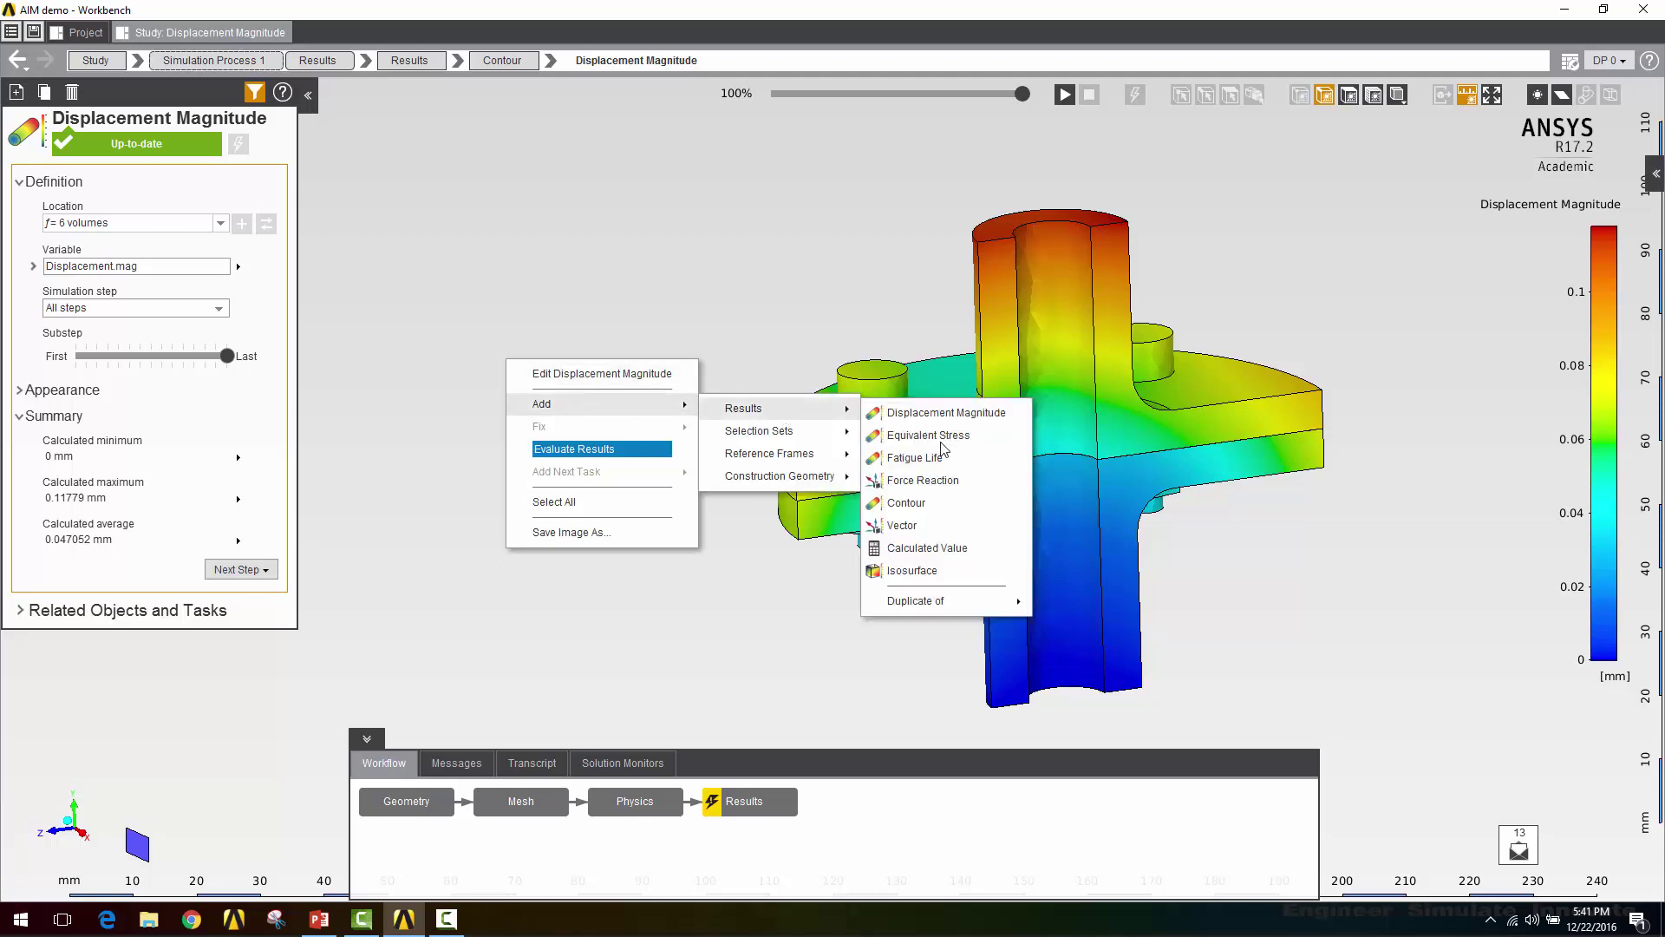
click(904, 504)
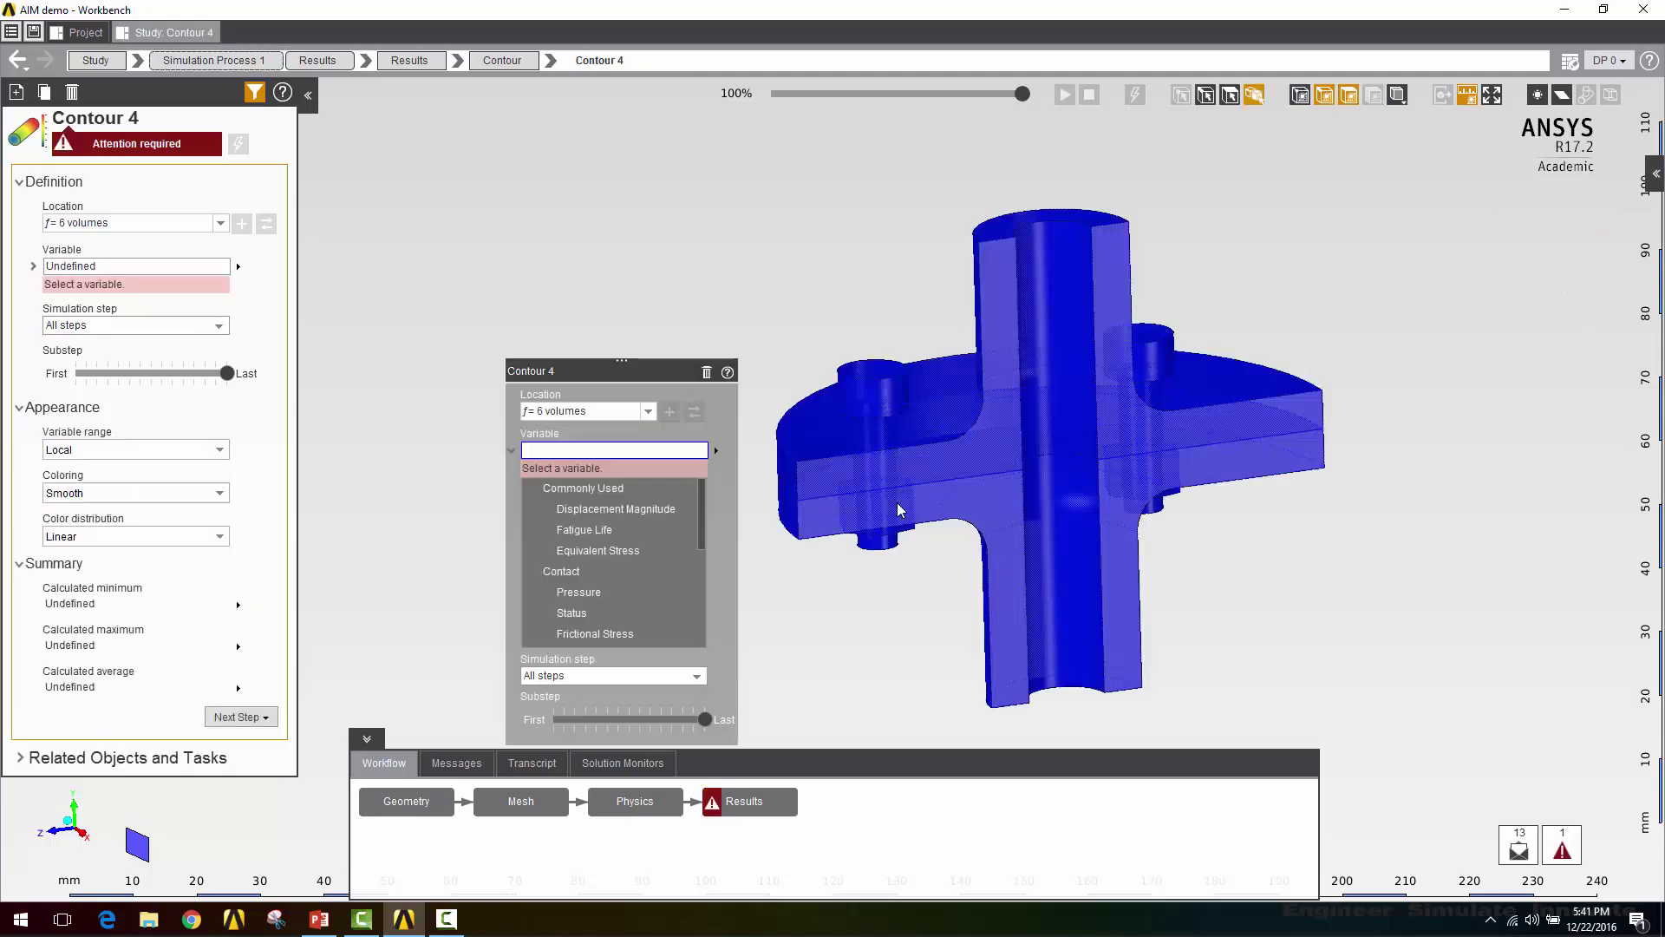
click(215, 266)
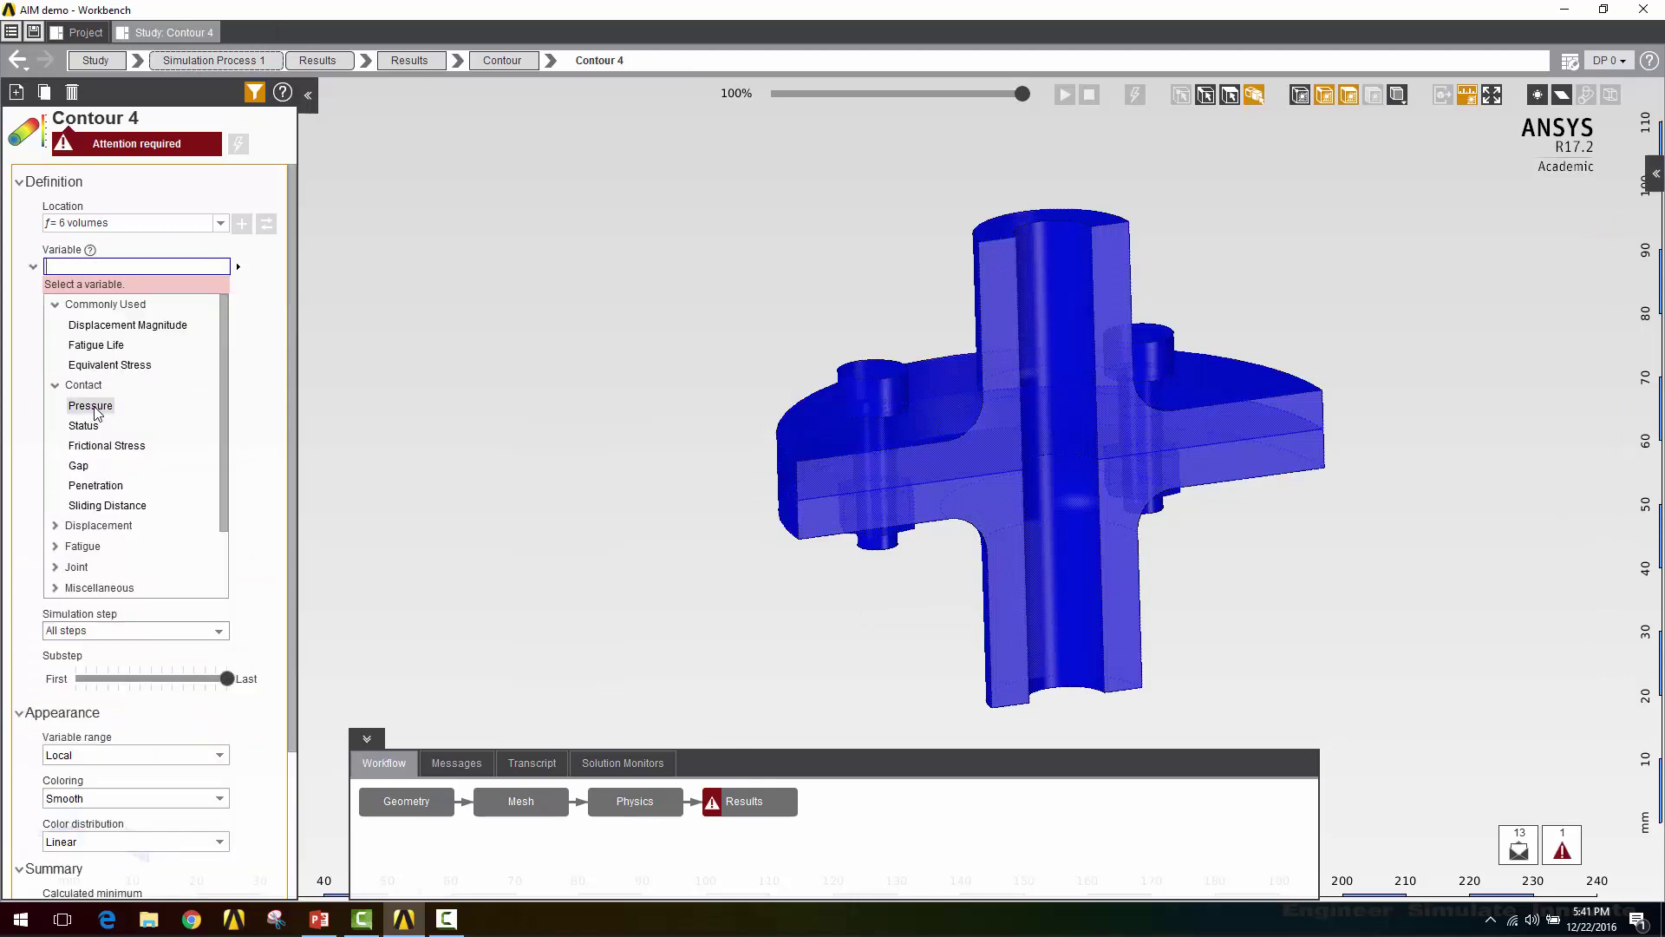
click(91, 406)
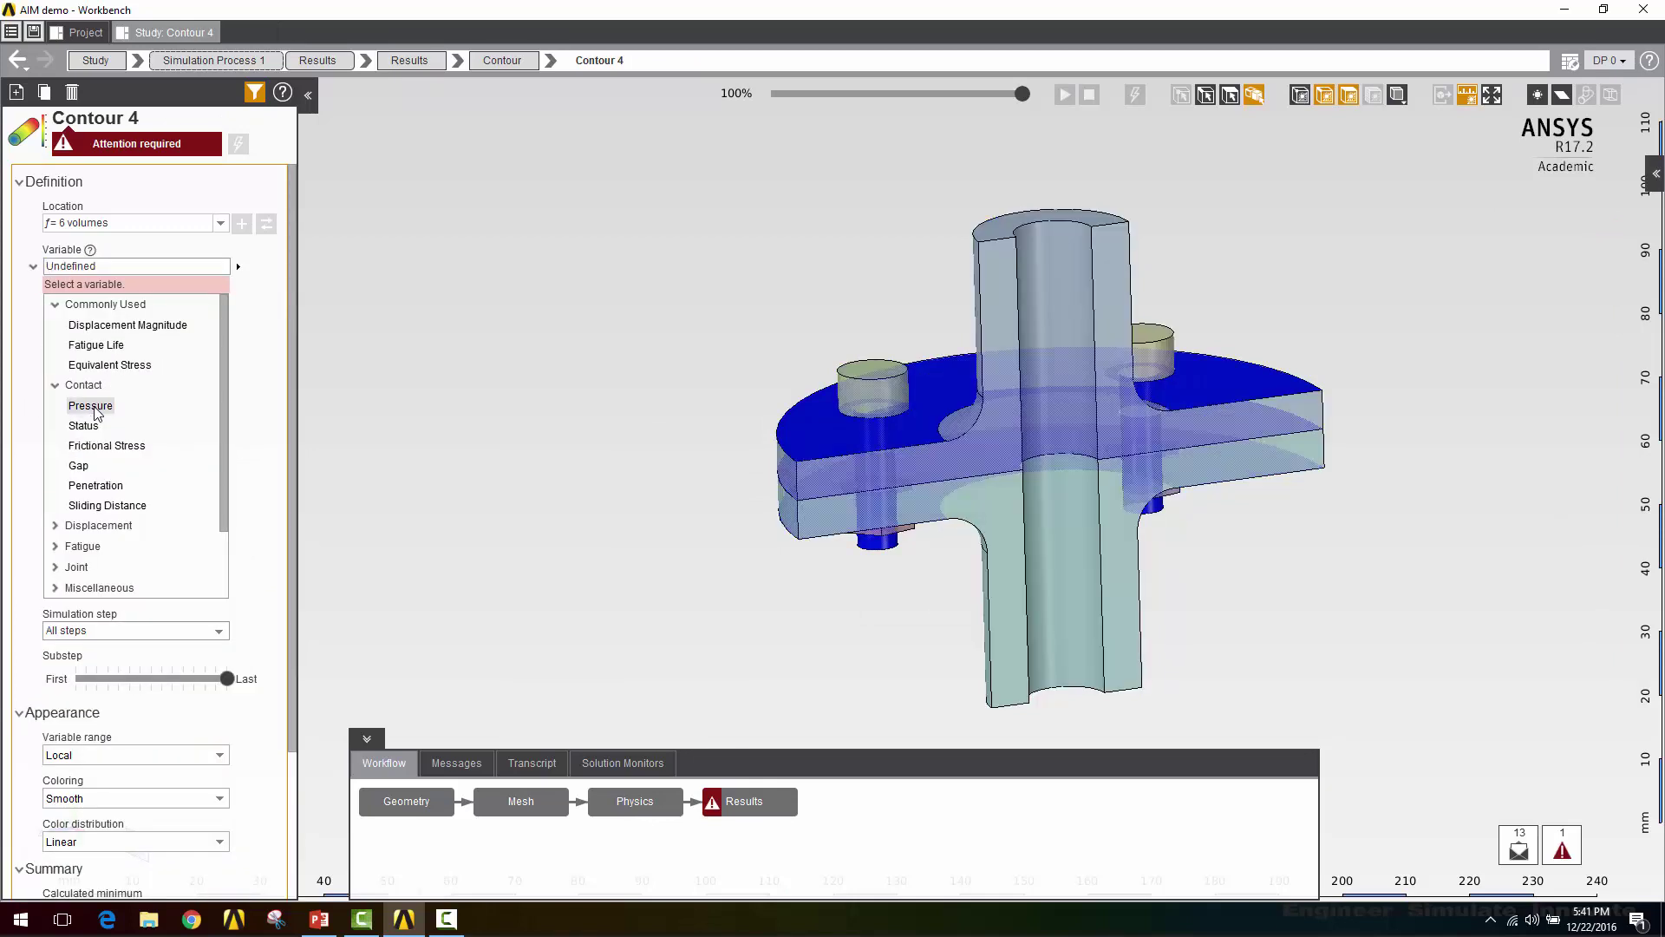
click(221, 223)
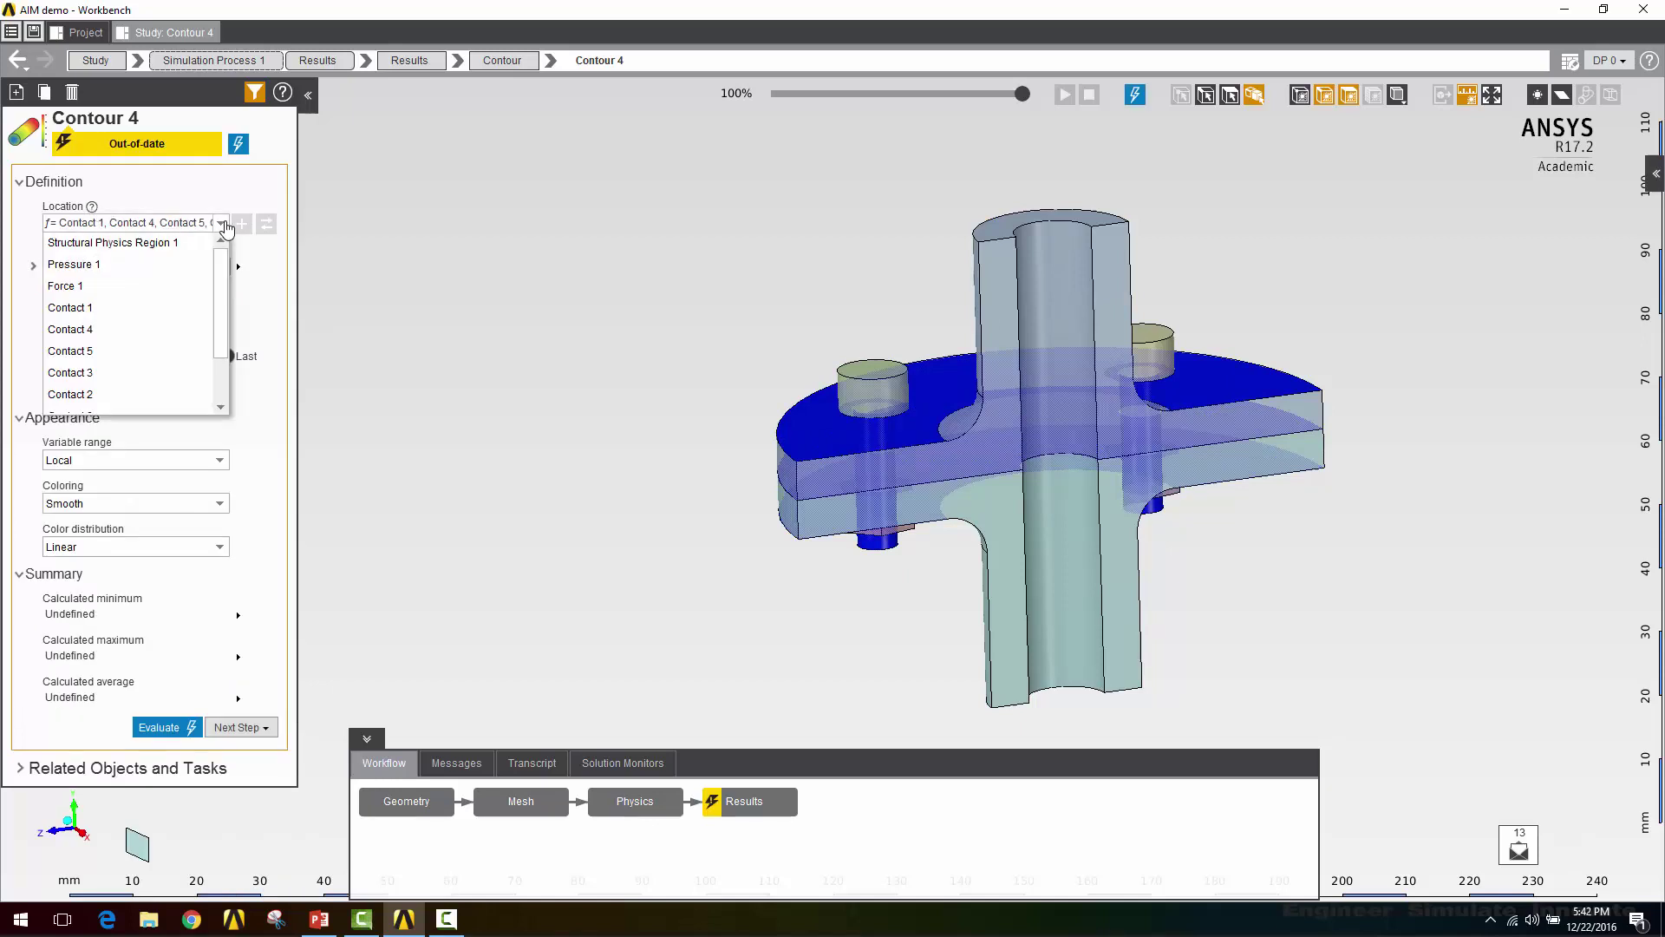
click(78, 308)
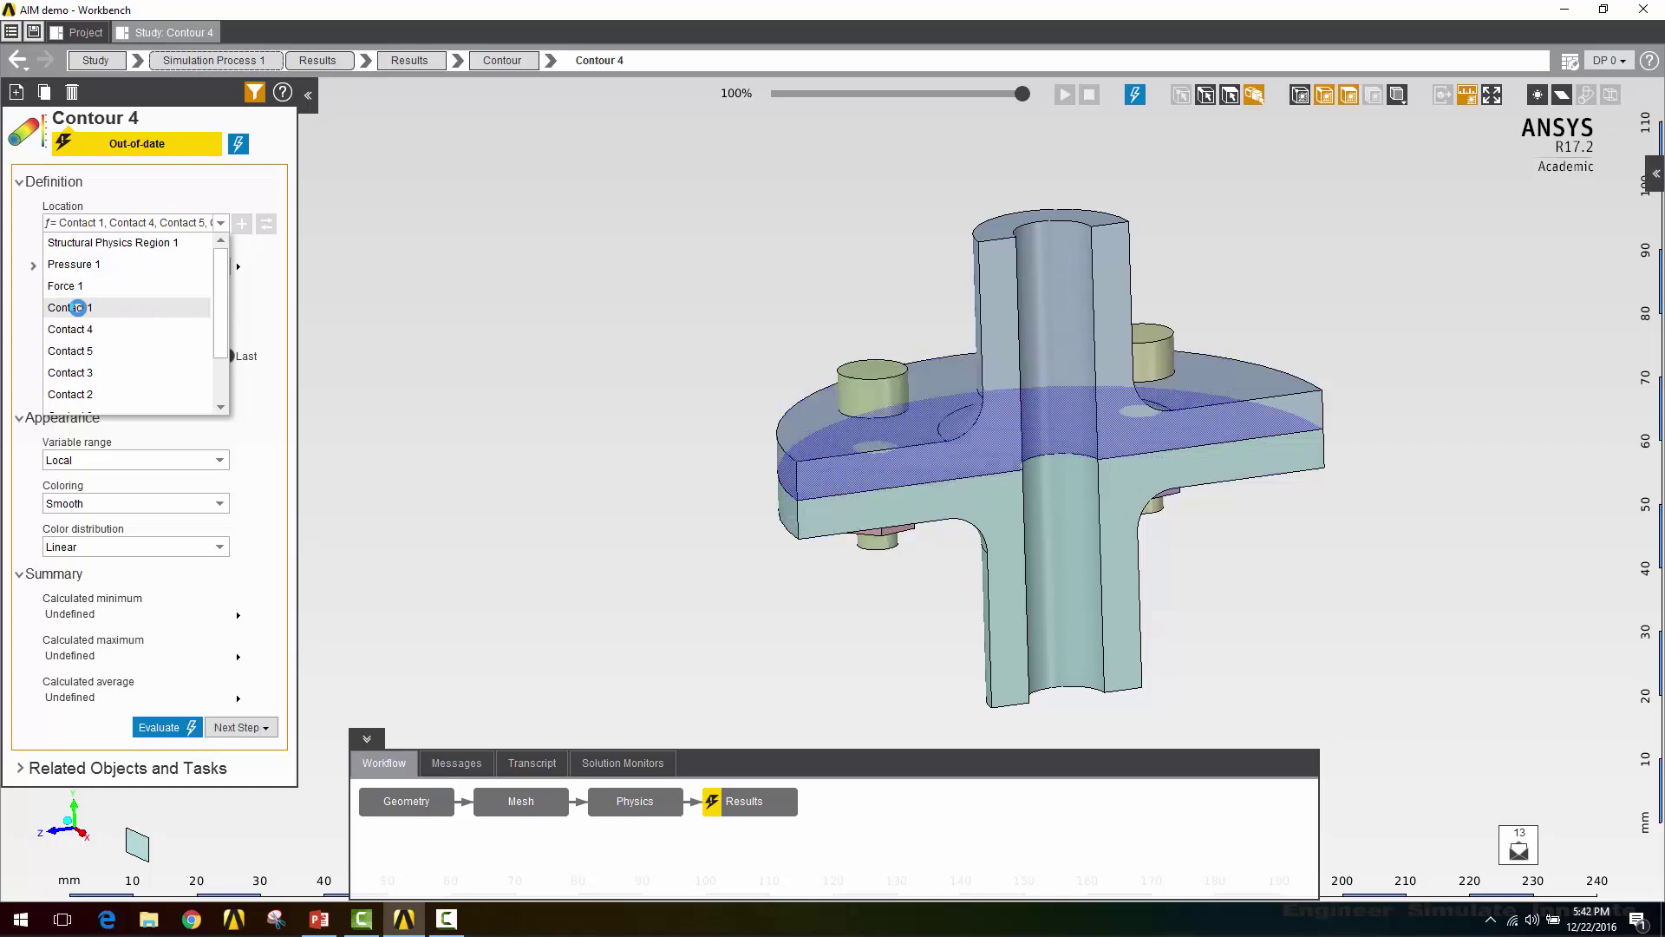
click(238, 145)
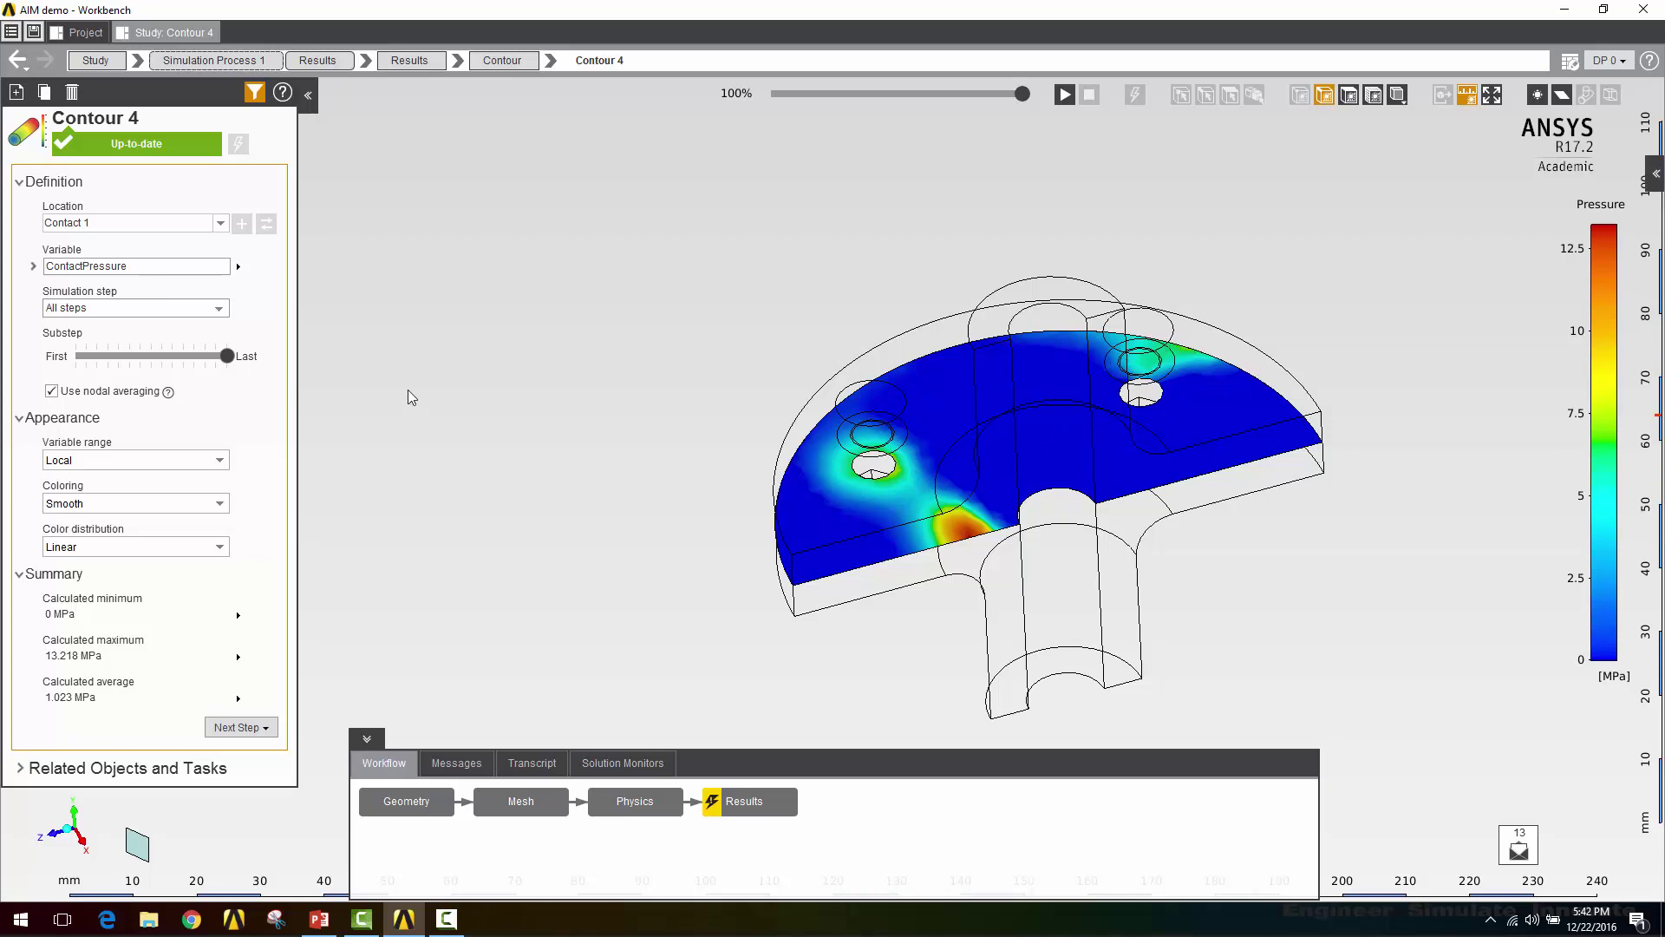
Change Contour 4's variable to contact Status and evaluate it.
click(151, 269)
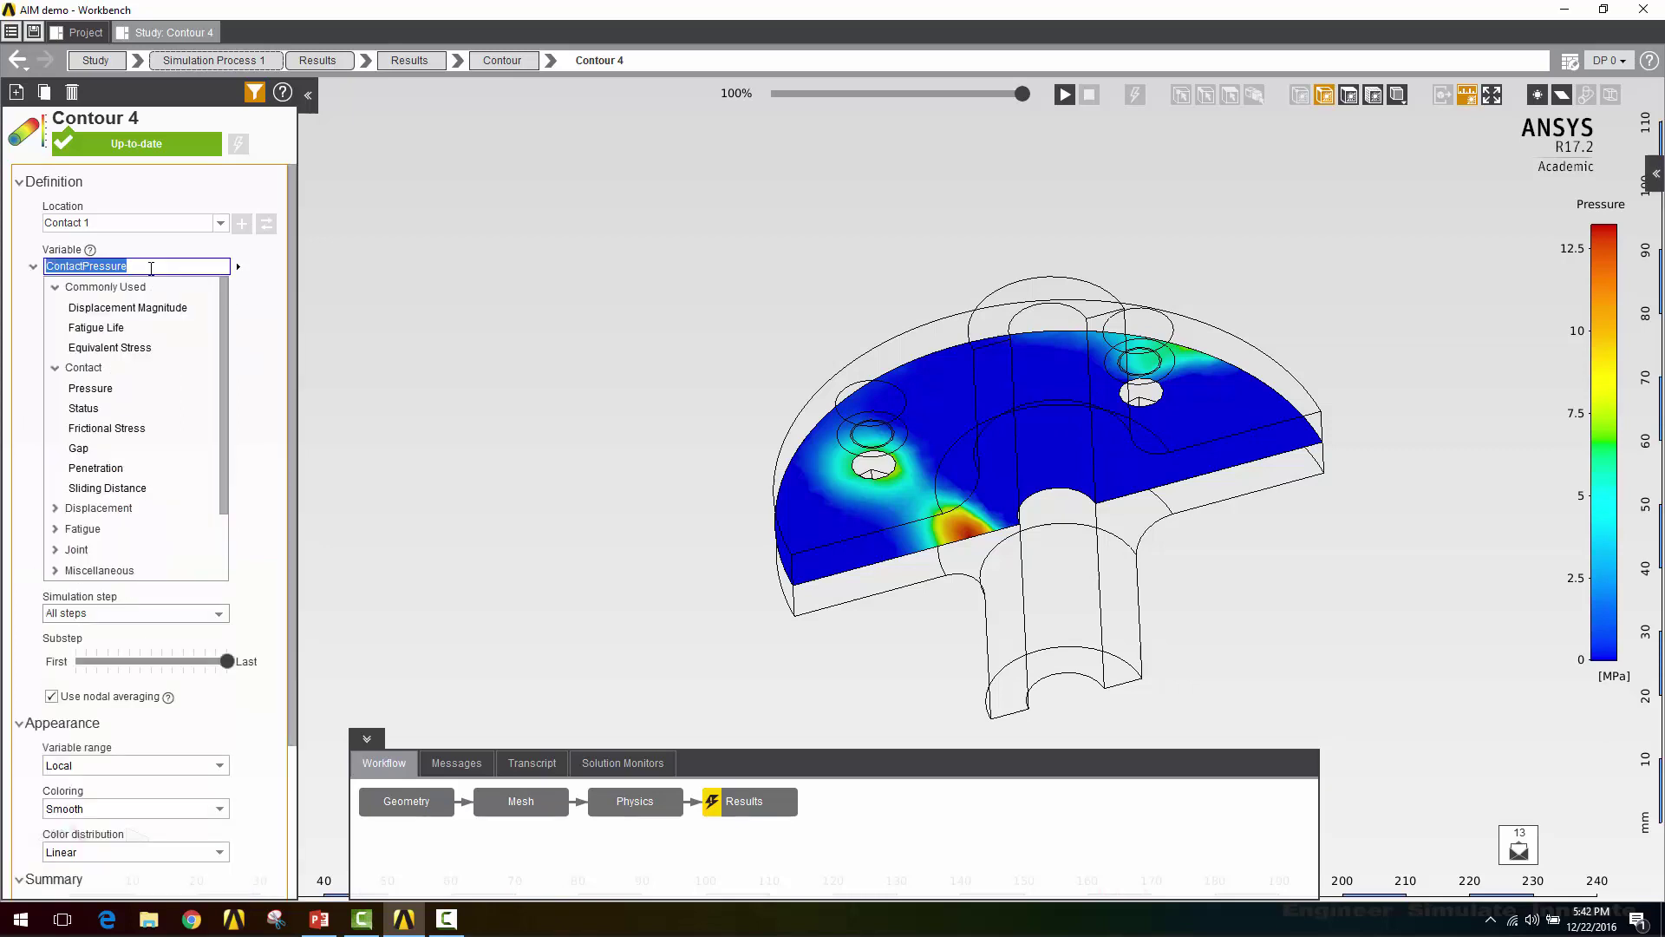
click(91, 417)
click(178, 545)
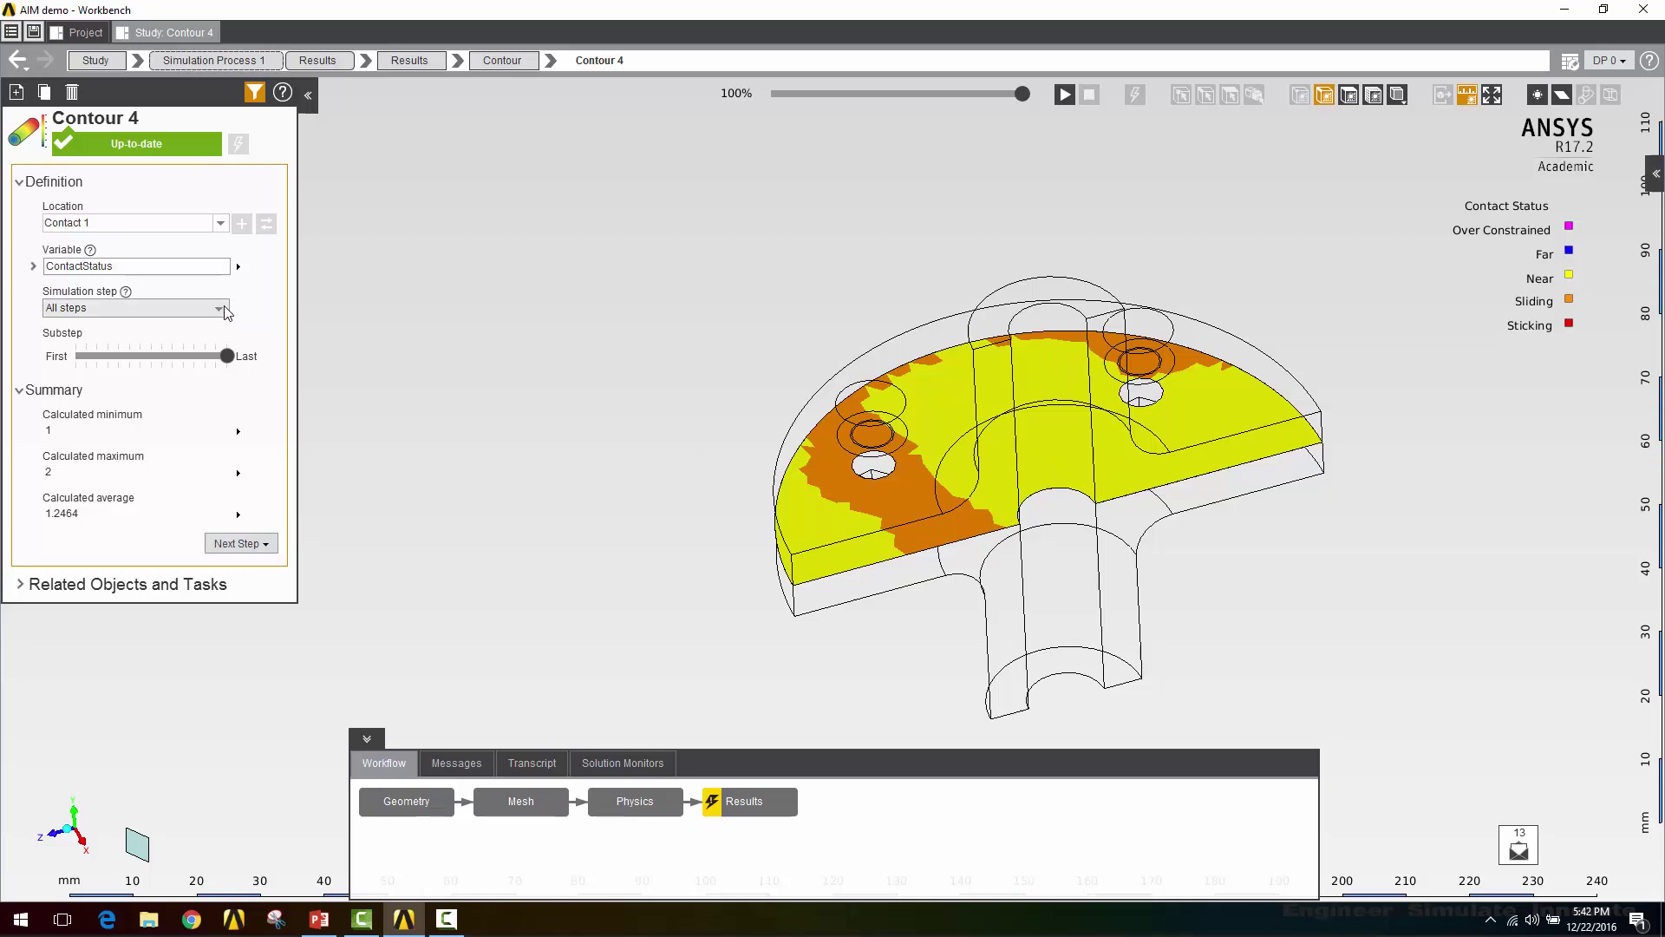
Restrict the contact status contour to Simulation Step 1 and re-evaluate it.
click(224, 314)
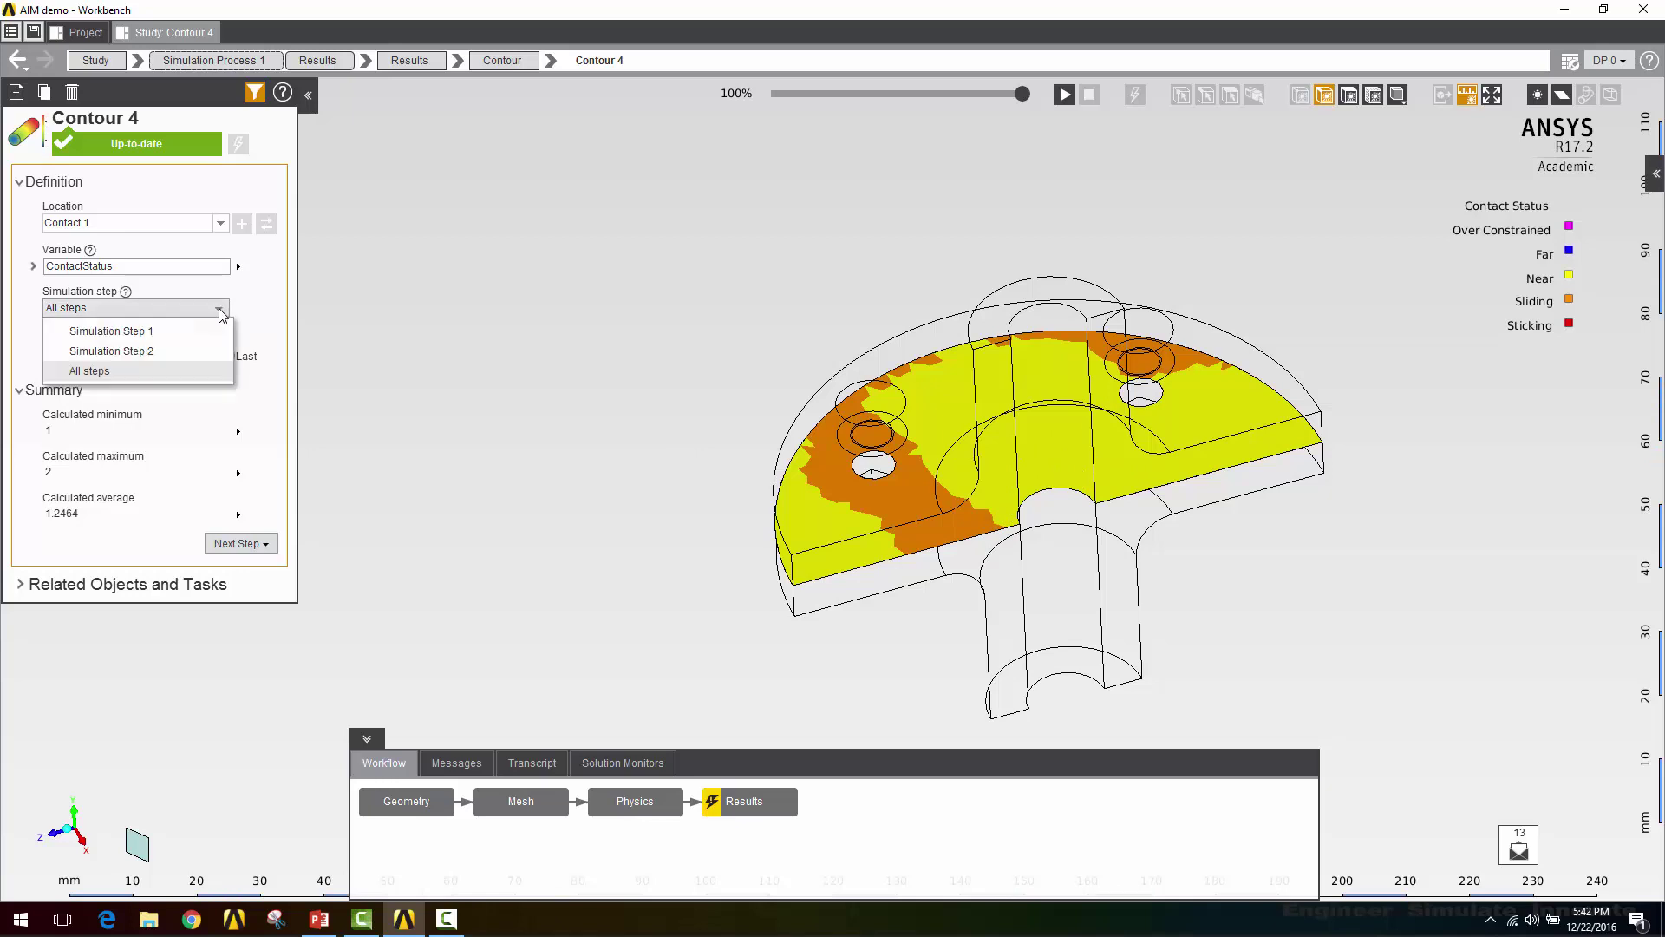
click(127, 331)
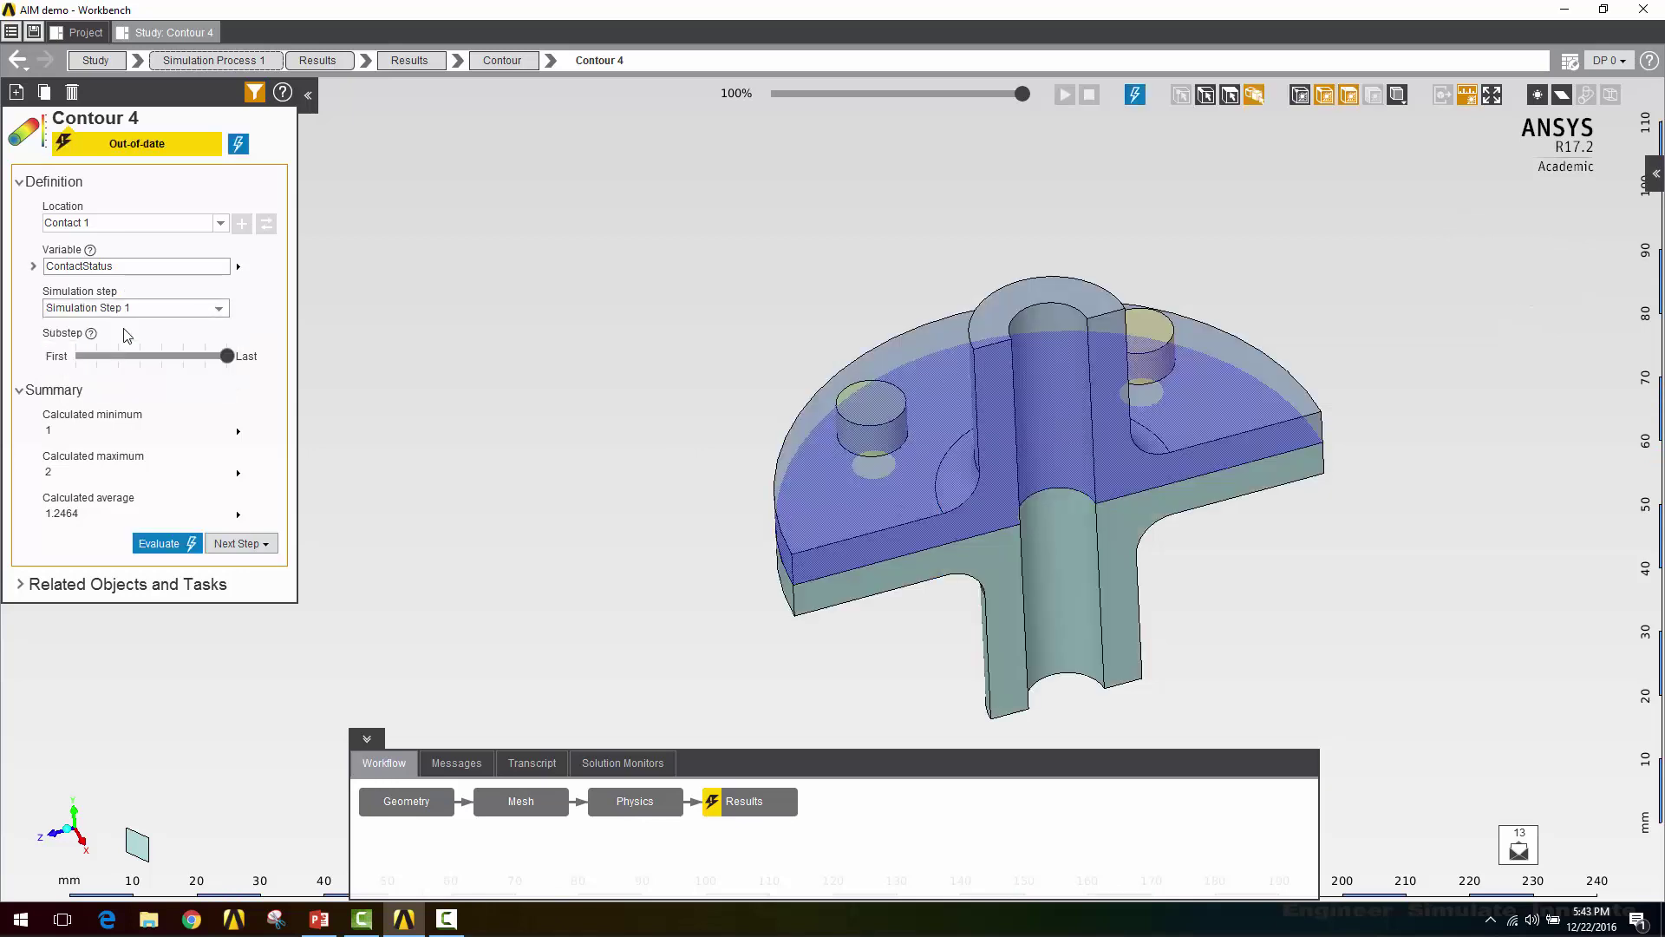
click(176, 545)
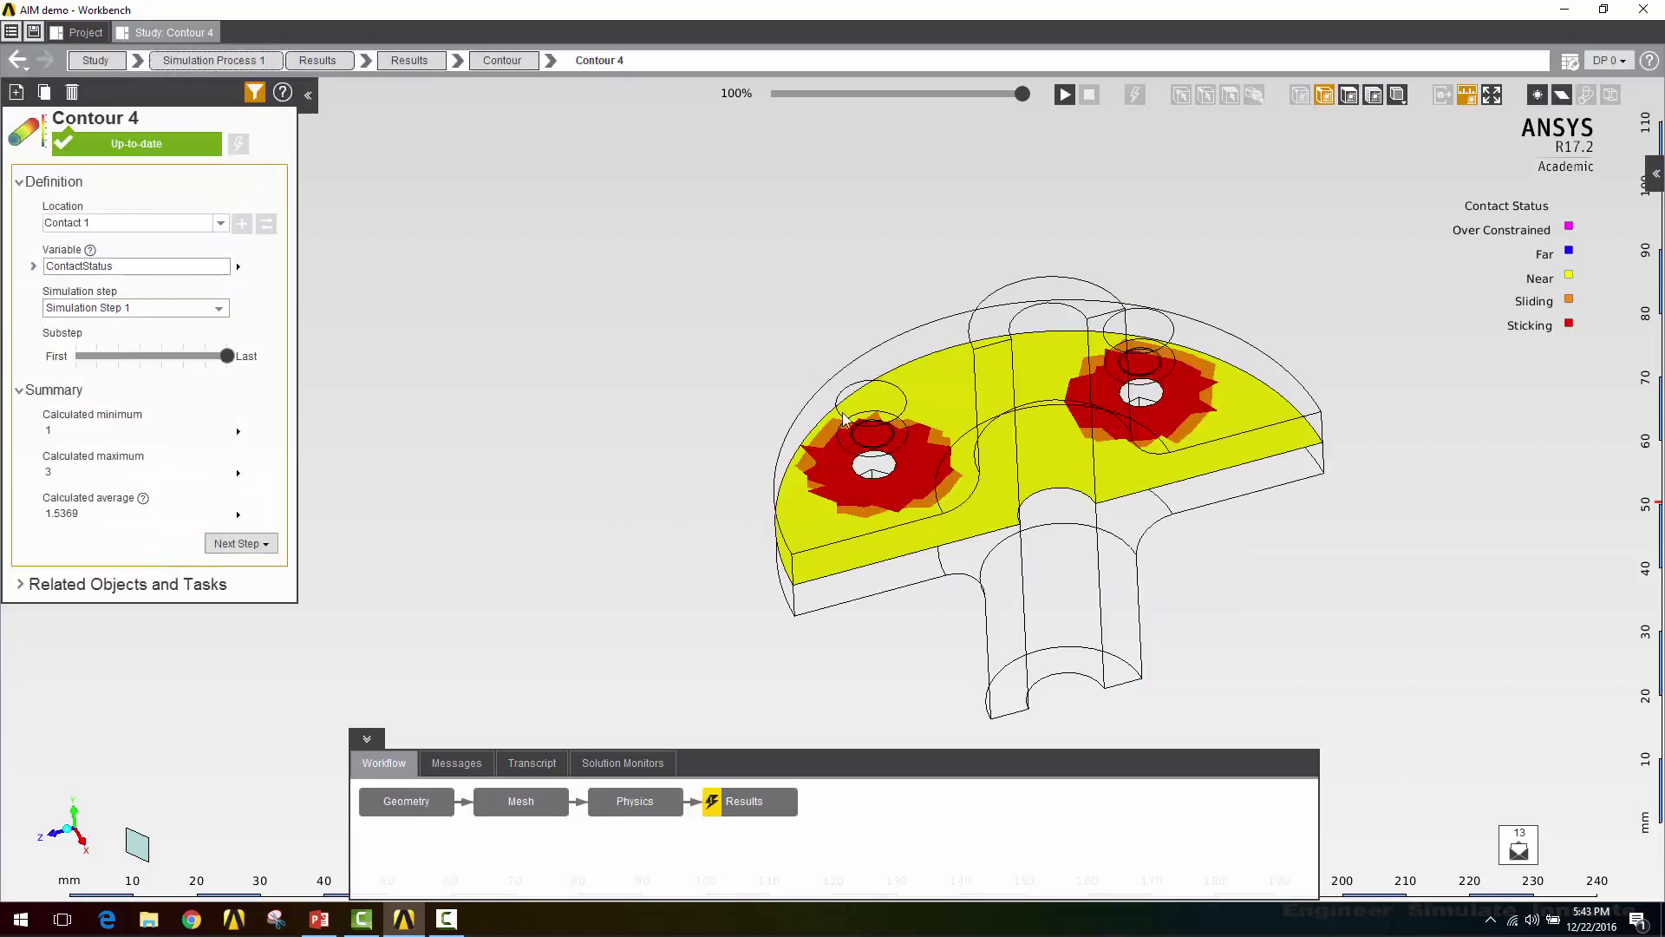